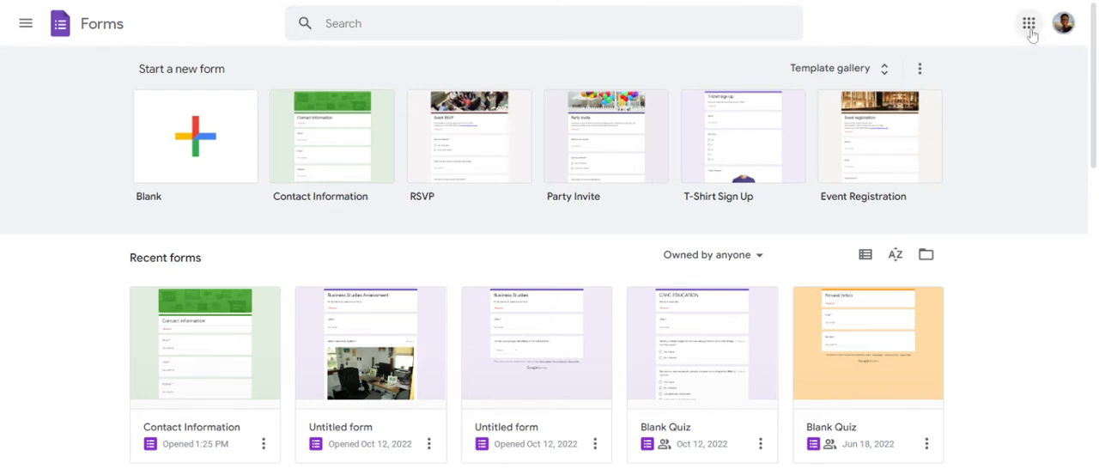
pyautogui.click(1031, 28)
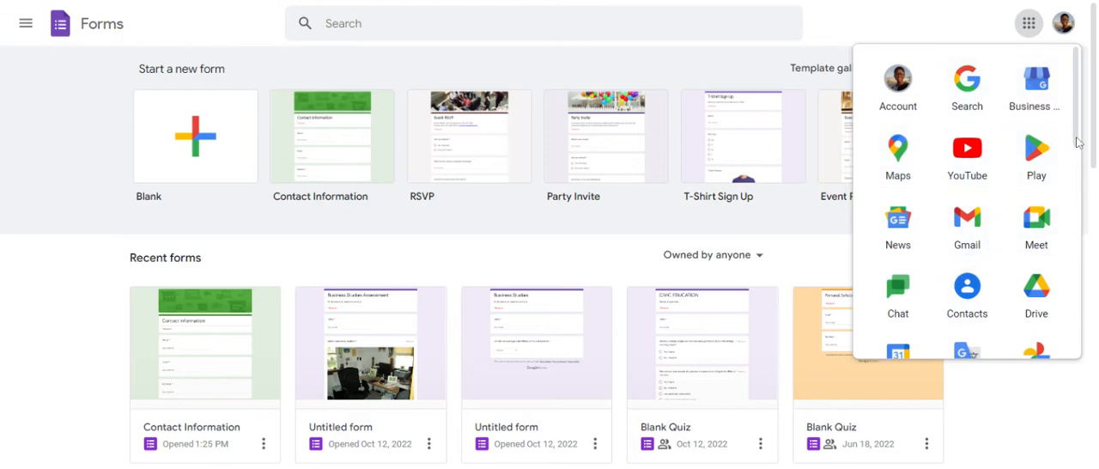
pyautogui.moveTo(1077, 138); pyautogui.dragTo(1079, 245)
pyautogui.scroll(-5, 1073, 245)
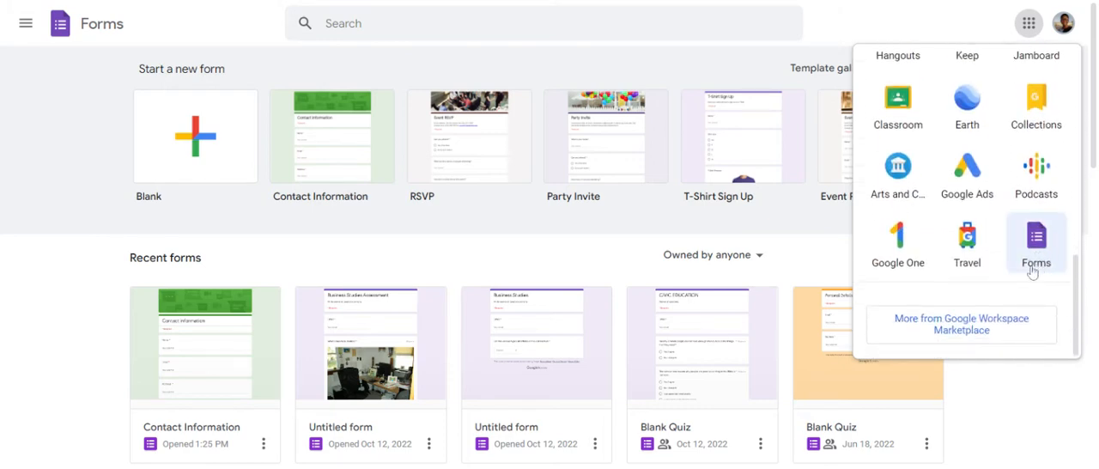
pyautogui.click(1015, 442)
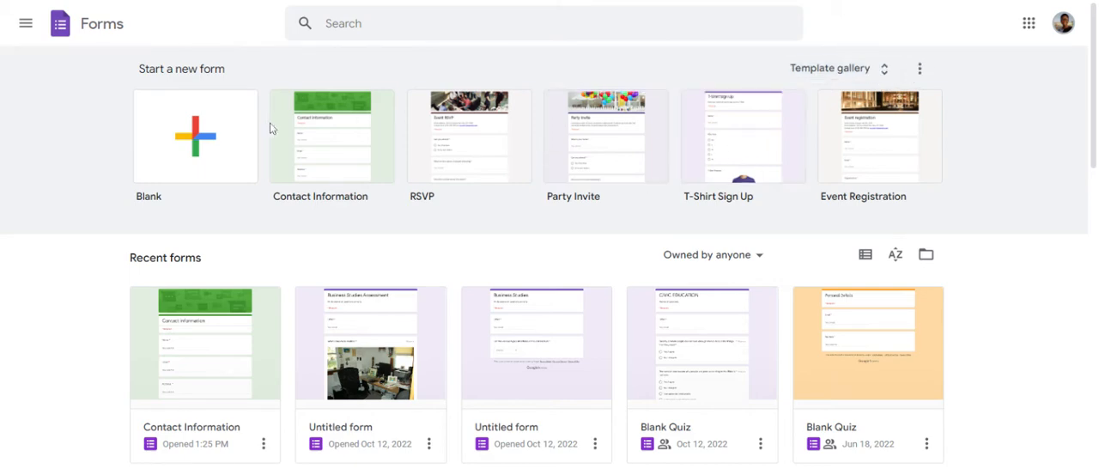
# Step: Create a new blank form
pyautogui.click(180, 156)
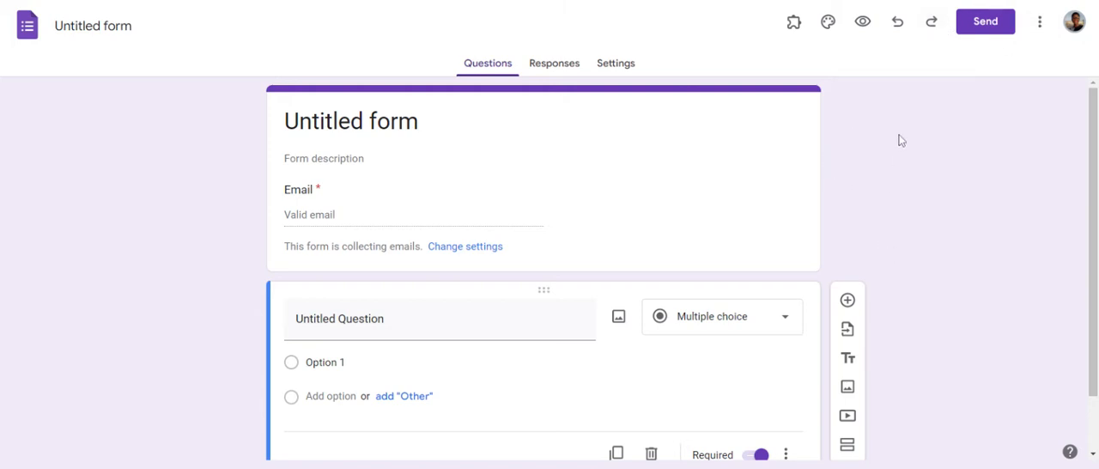
pyautogui.click(1044, 31)
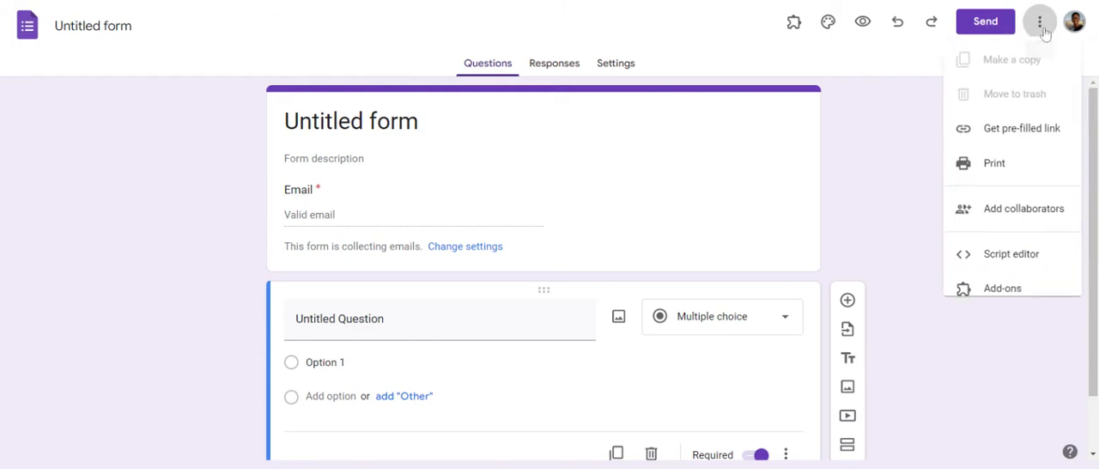
pyautogui.click(1043, 31)
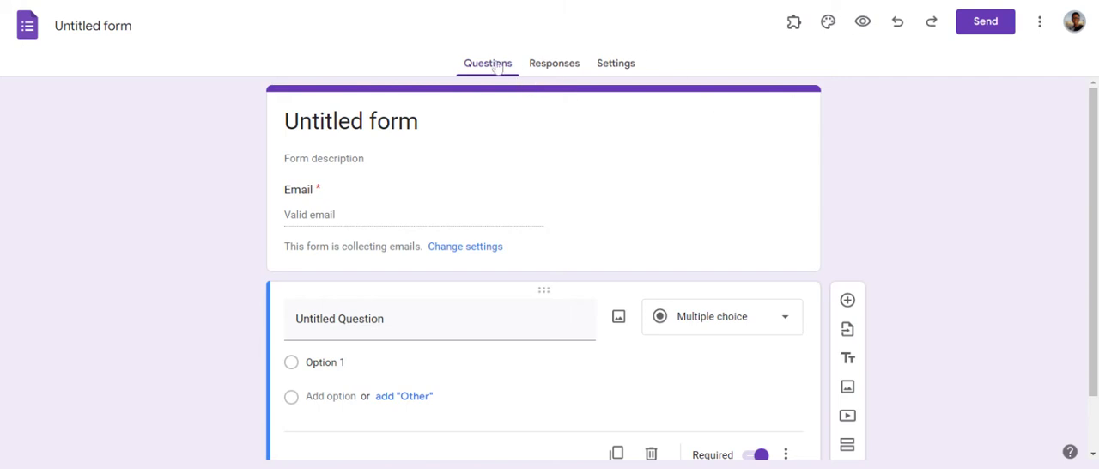
# Step: Make the form a quiz in its settings
pyautogui.click(627, 74)
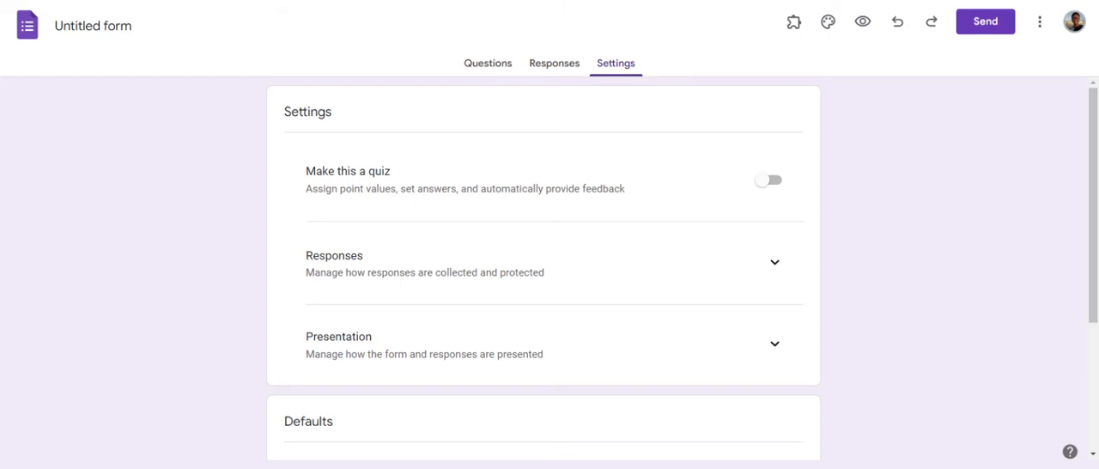
pyautogui.hotkey('ctrl', '+')
pyautogui.hotkey('ctrl', '+')
pyautogui.hotkey('ctrl', '+')
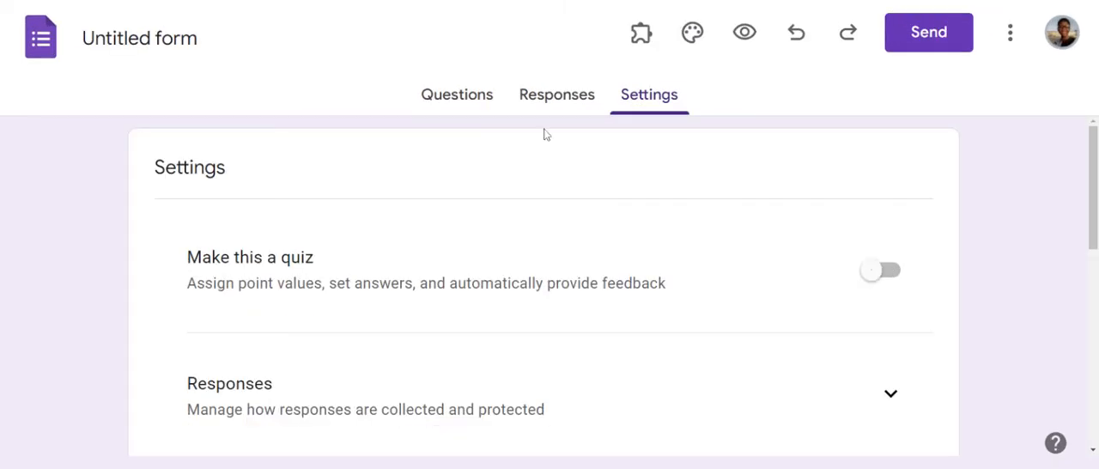
pyautogui.click(881, 281)
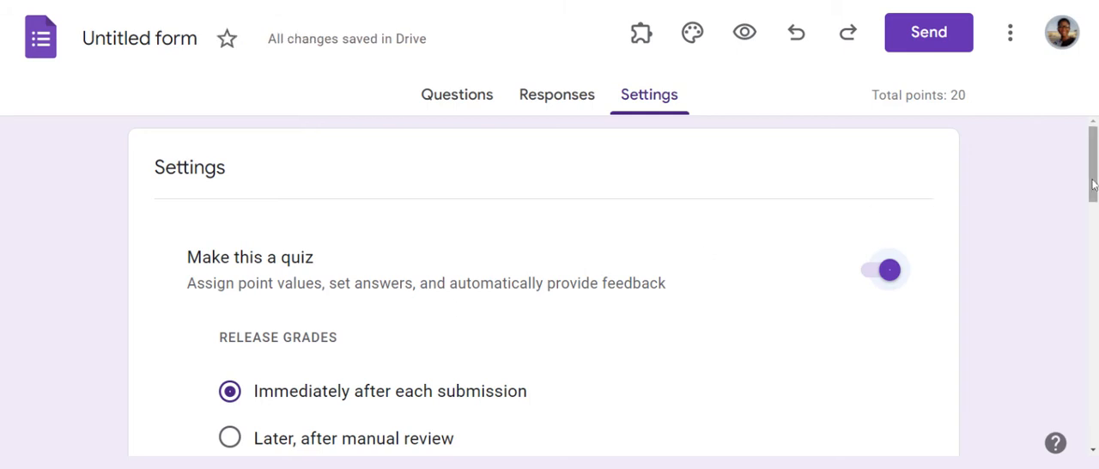
# Step: Set the default question point value for the quiz to 20 points
pyautogui.moveTo(1093, 185); pyautogui.dragTo(1093, 232)
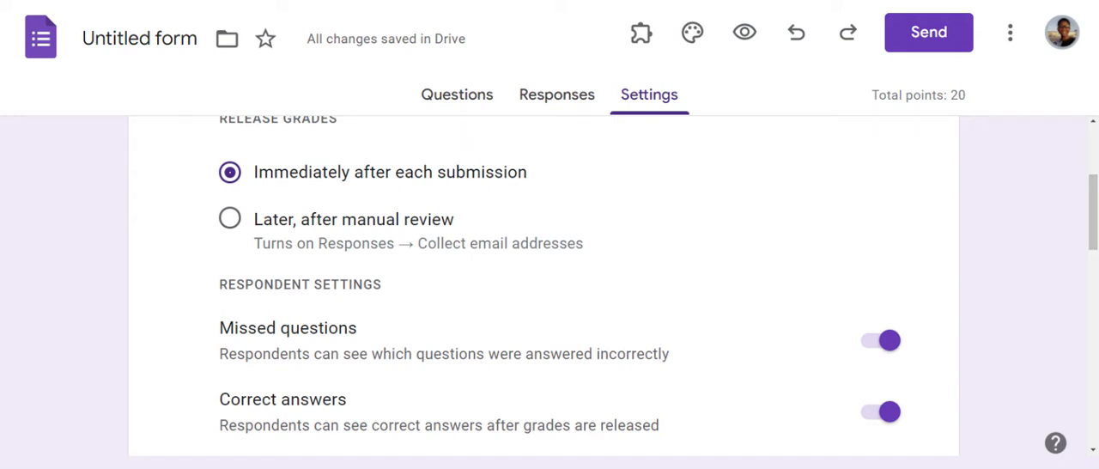
pyautogui.moveTo(1092, 246)
pyautogui.mouseDown()
pyautogui.moveTo(1094, 195)
pyautogui.moveTo(1094, 249)
pyautogui.mouseUp()
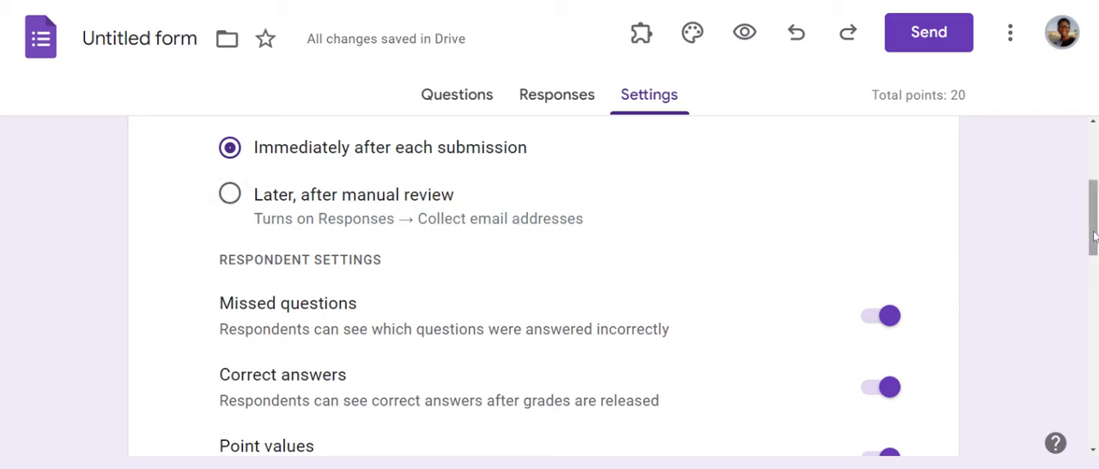
pyautogui.moveTo(1094, 236); pyautogui.dragTo(1095, 271)
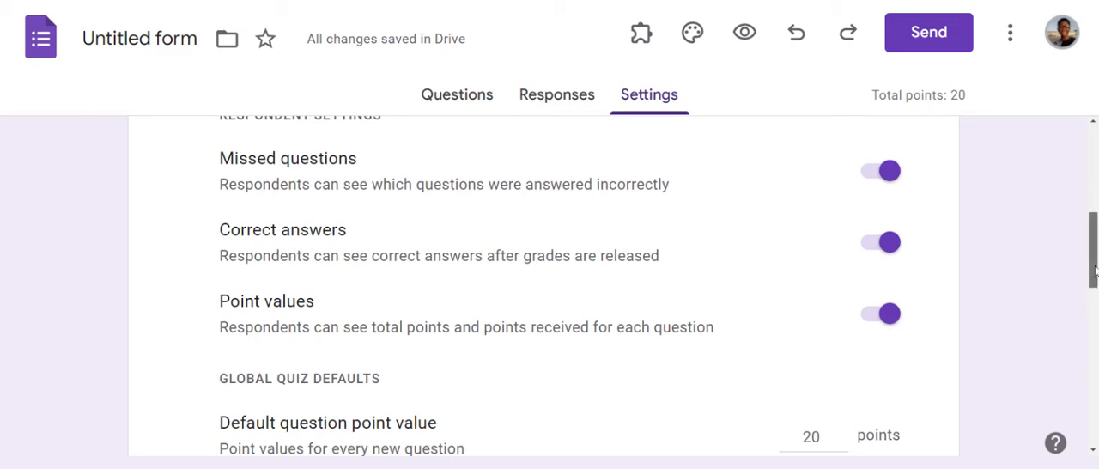
pyautogui.scroll(-2, 1092, 288)
pyautogui.moveTo(1093, 294); pyautogui.dragTo(1094, 320)
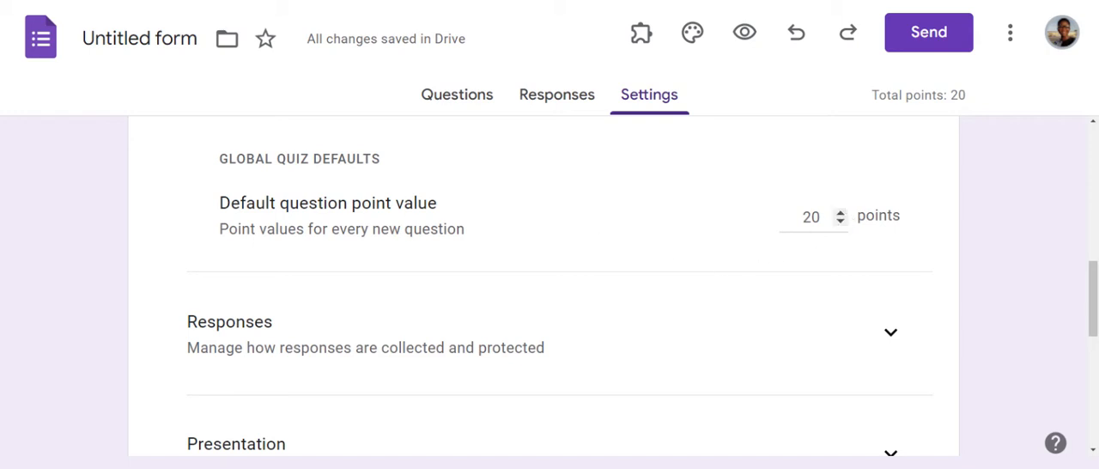
pyautogui.click(840, 216)
pyautogui.click(841, 217)
pyautogui.press('BackSpace')
pyautogui.press('BackSpace')
pyautogui.write('20')
pyautogui.press('BackSpace')
pyautogui.press('BackSpace')
# Step: Set the response settings to always send responders a copy of their response
pyautogui.moveTo(1096, 267); pyautogui.dragTo(1095, 310)
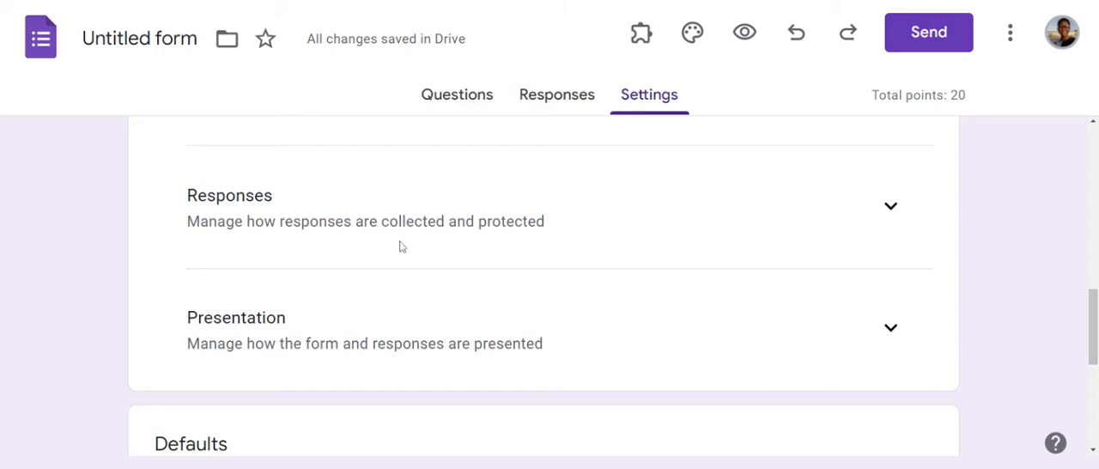
pyautogui.click(895, 213)
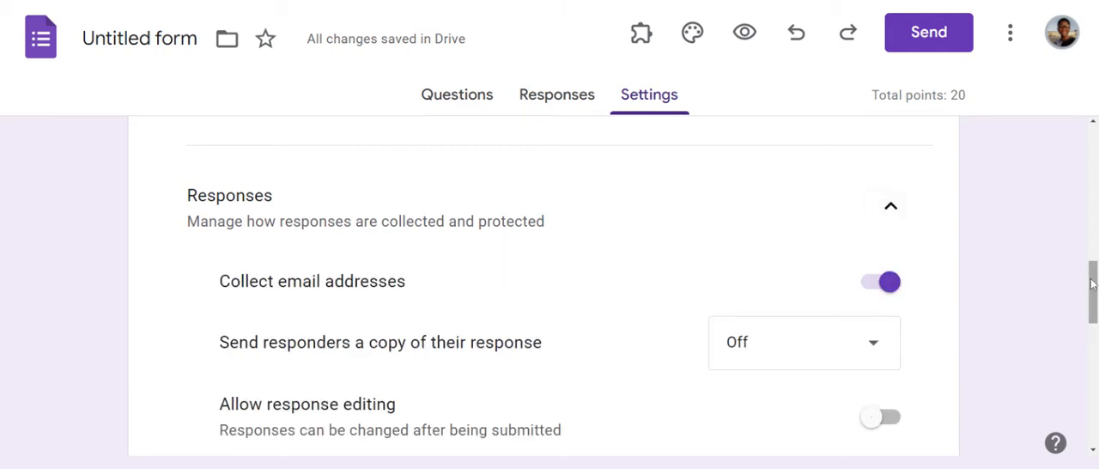
pyautogui.moveTo(1094, 291); pyautogui.dragTo(1091, 304)
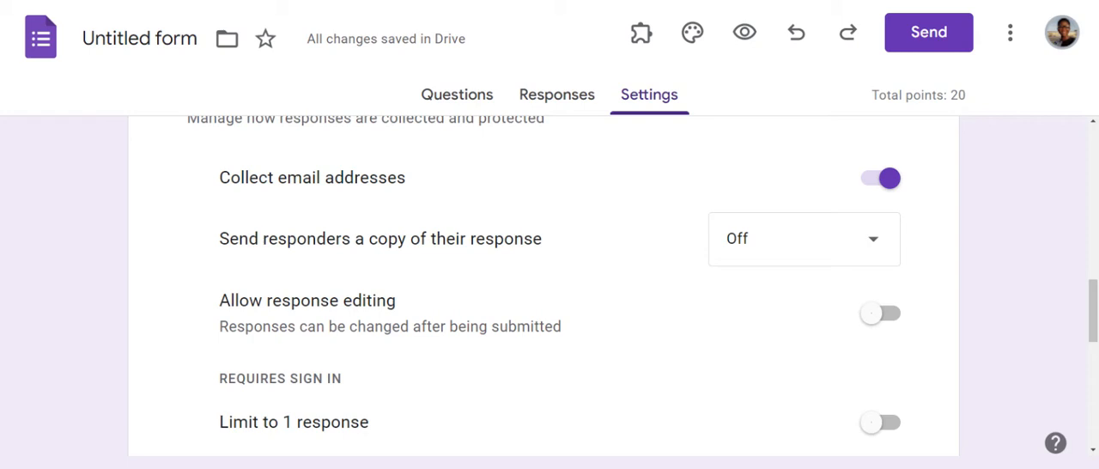
pyautogui.click(877, 246)
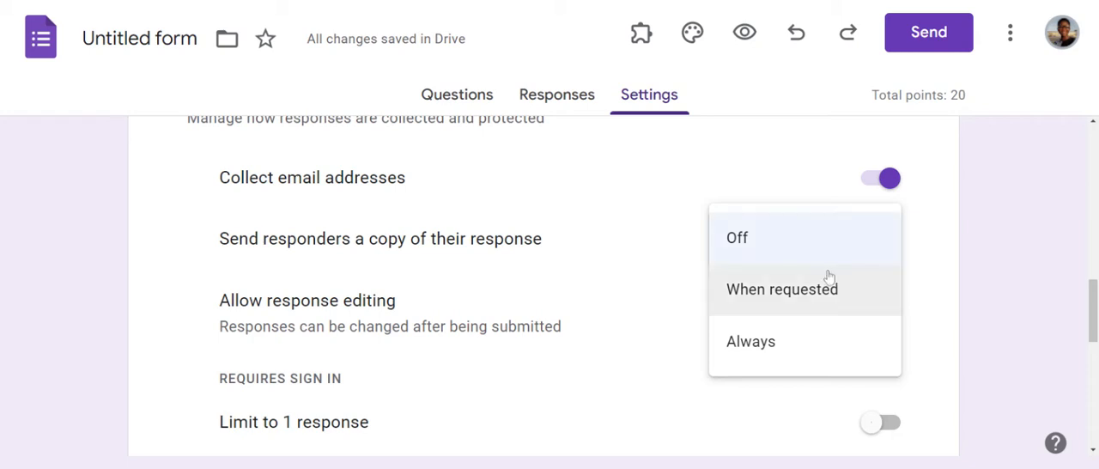
pyautogui.click(810, 300)
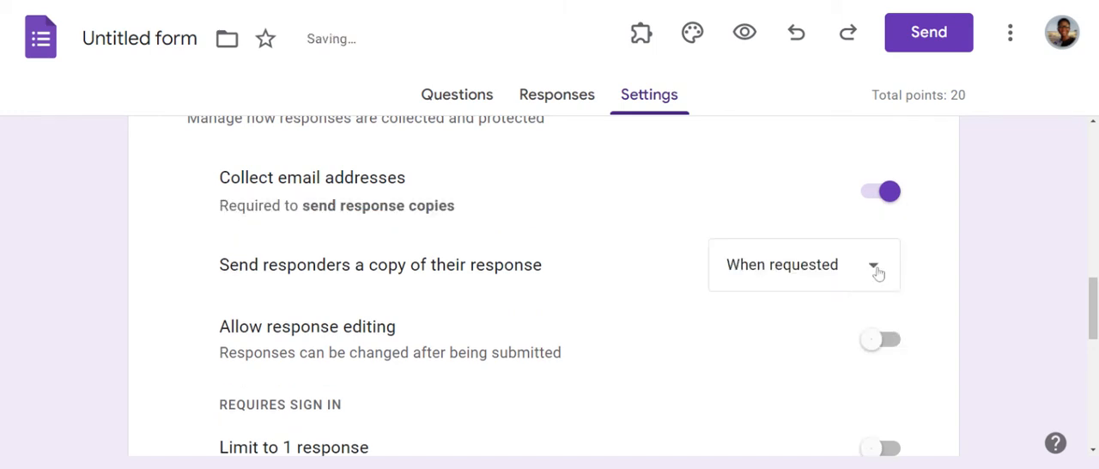
pyautogui.click(875, 272)
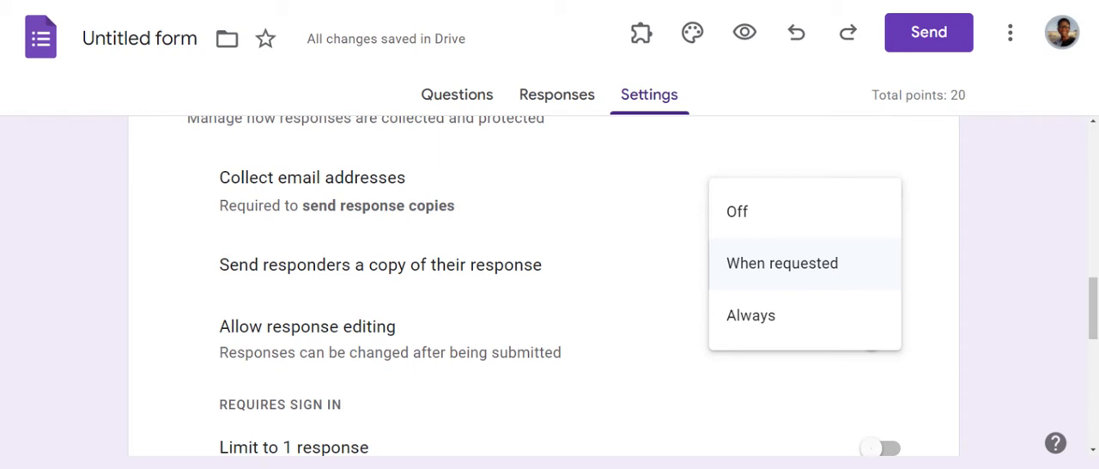
pyautogui.click(812, 326)
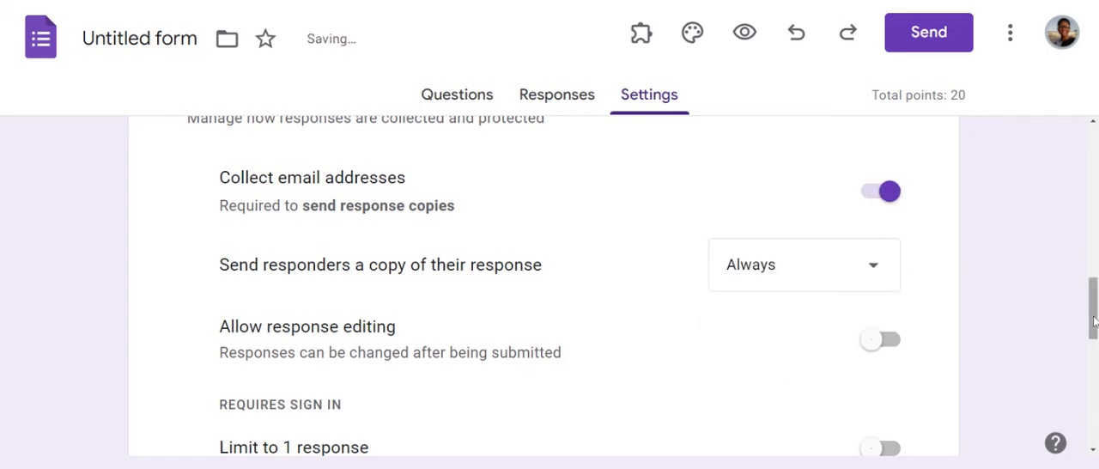
# Step: Try limiting the form to 1 response and turn the limit off again
pyautogui.moveTo(1093, 318); pyautogui.dragTo(1093, 349)
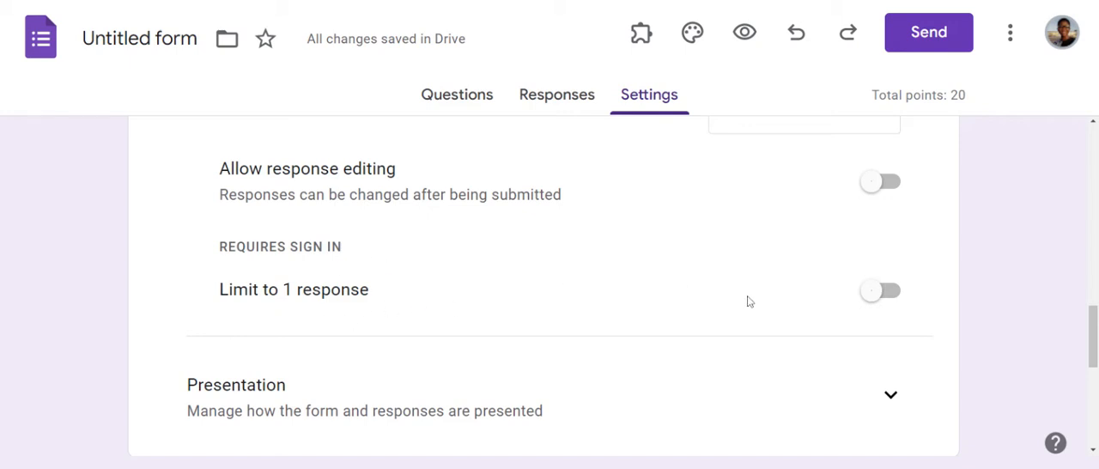
pyautogui.click(867, 294)
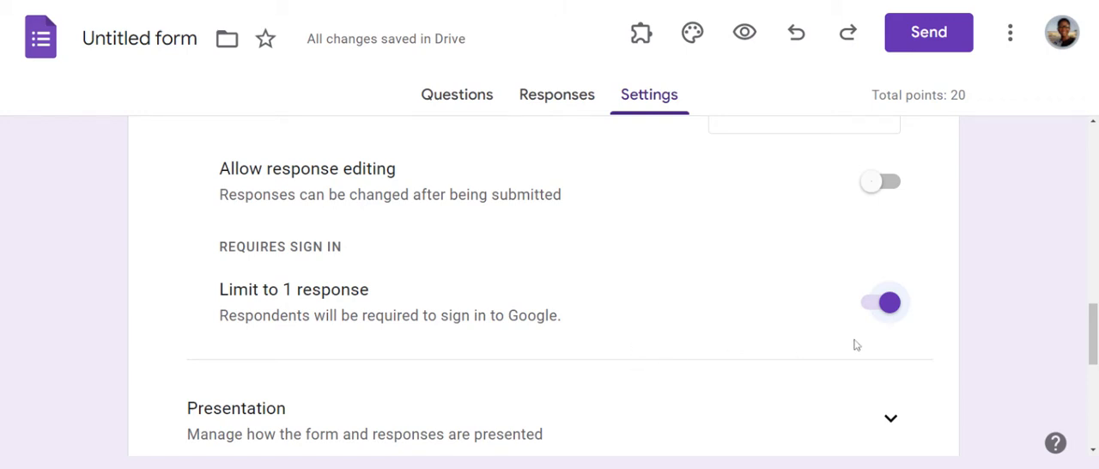
pyautogui.click(888, 309)
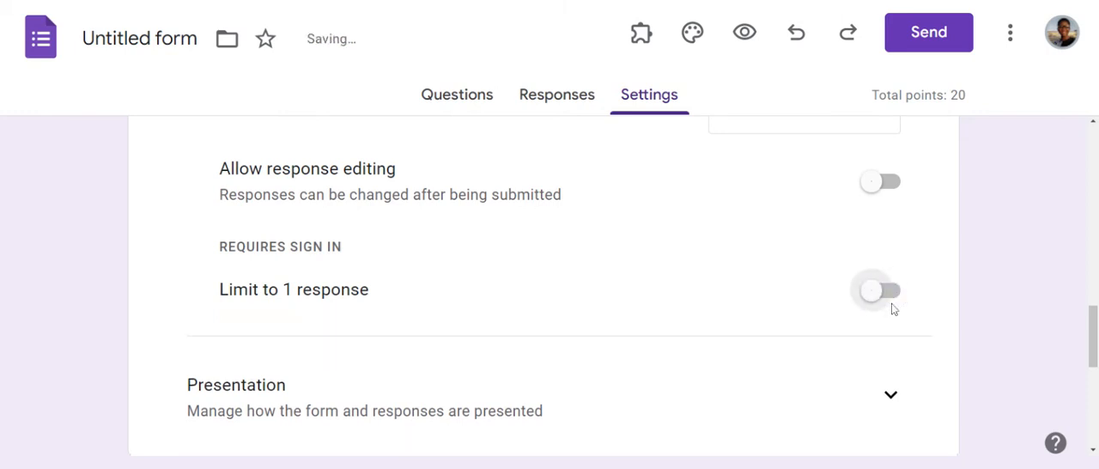
# Step: Set the confirmation message to "Thank you for taking out time to answer this questions. I wish all the best. Cheers!" and save it
pyautogui.moveTo(1094, 315); pyautogui.dragTo(1094, 346)
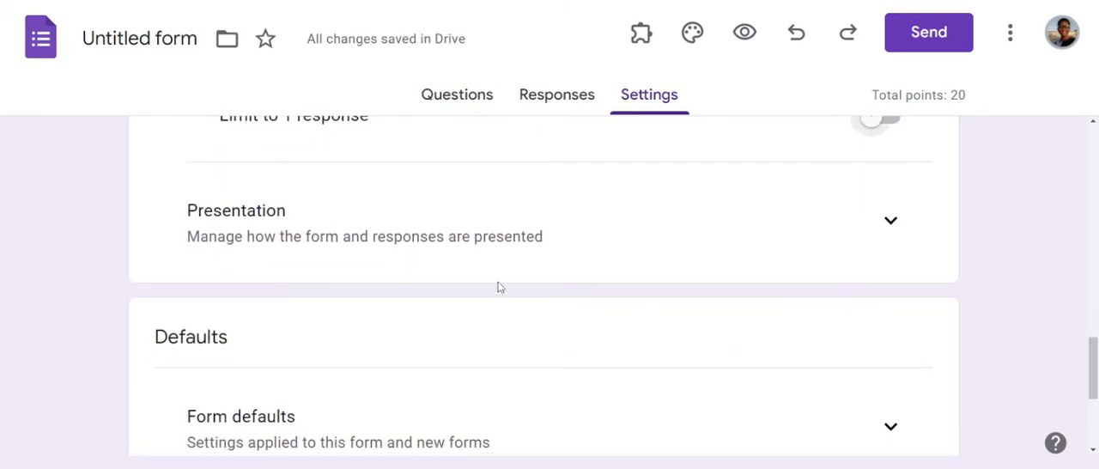
pyautogui.click(886, 220)
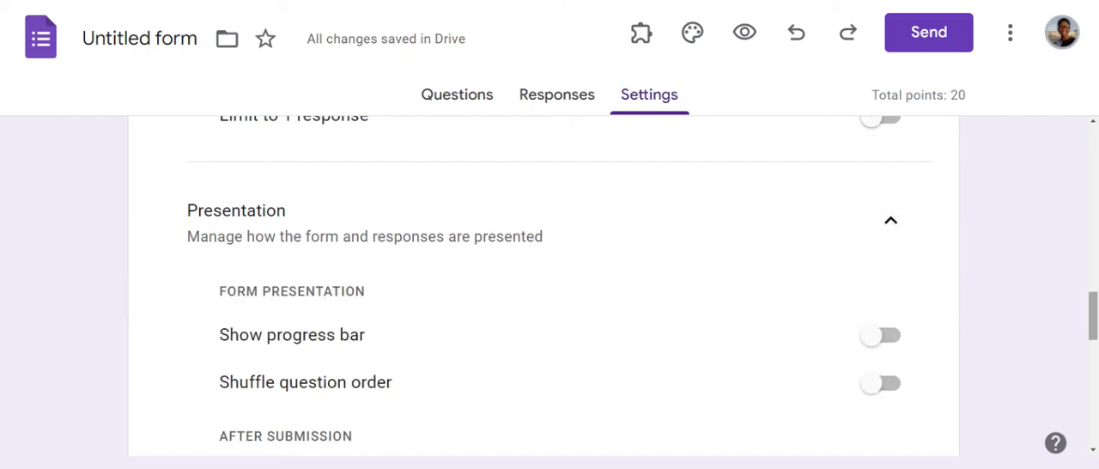
pyautogui.moveTo(1095, 307); pyautogui.dragTo(1096, 335)
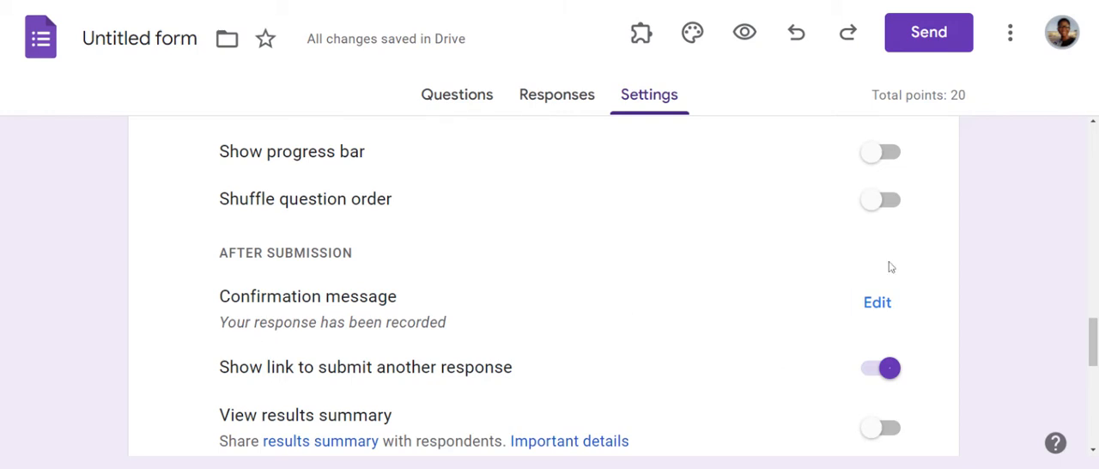
pyautogui.click(876, 309)
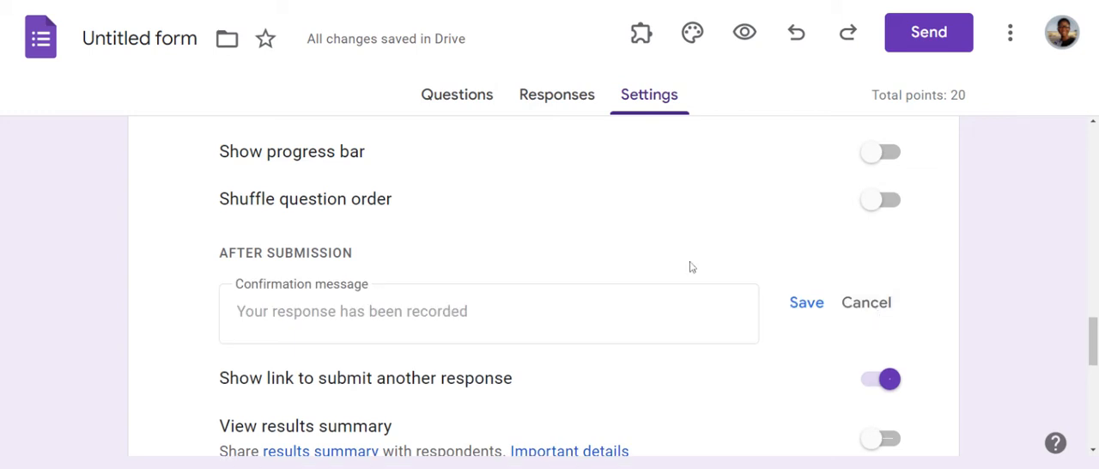
pyautogui.click(354, 312)
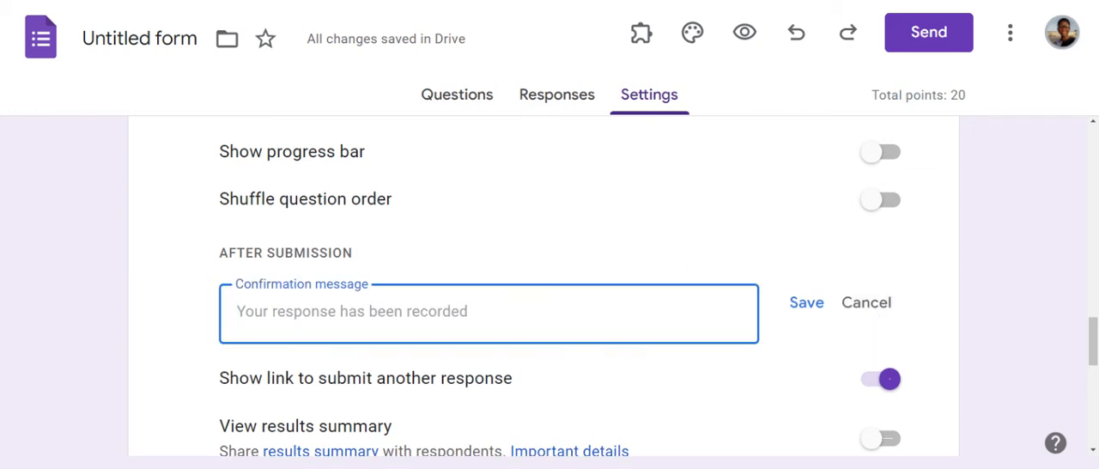
pyautogui.write('Thank uou')
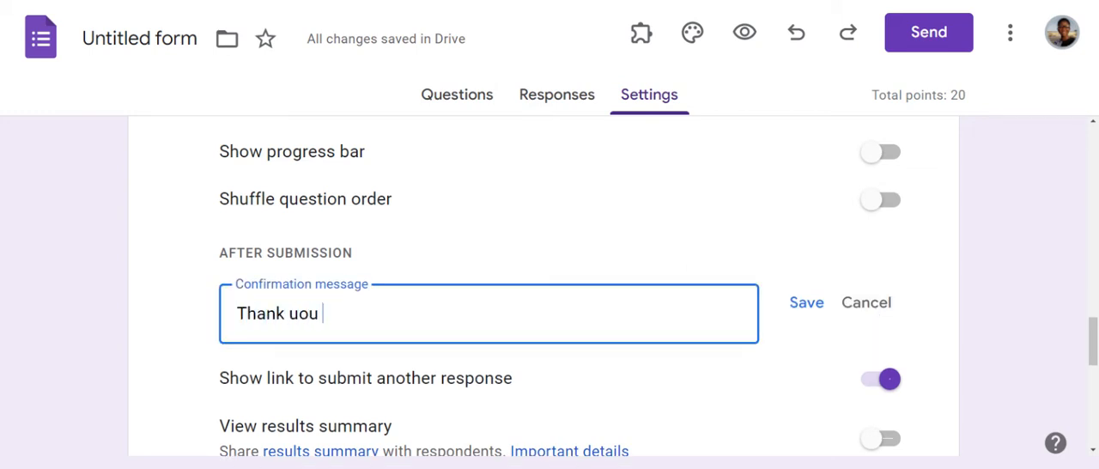
pyautogui.press('BackSpace')
pyautogui.press('BackSpace')
pyautogui.press('BackSpace')
pyautogui.write('you for taking out ')
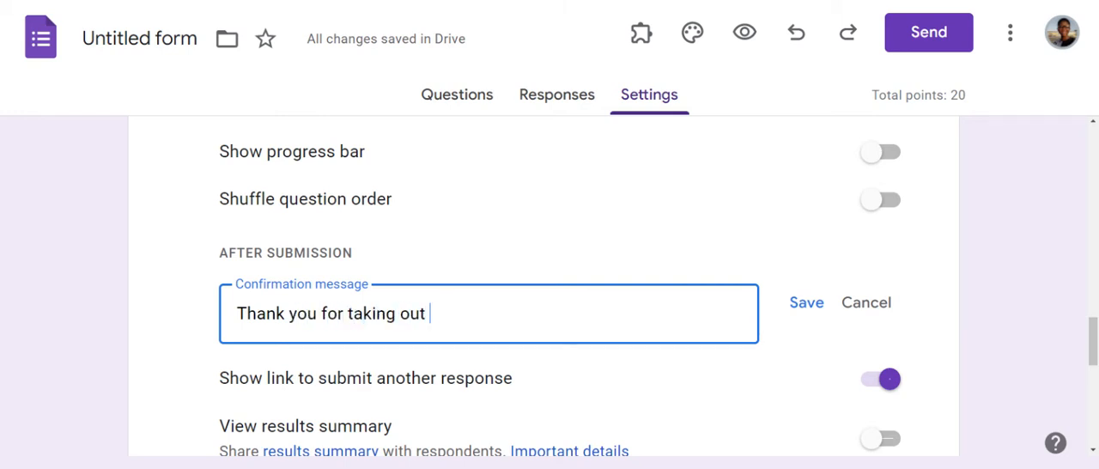
pyautogui.write('time to anser')
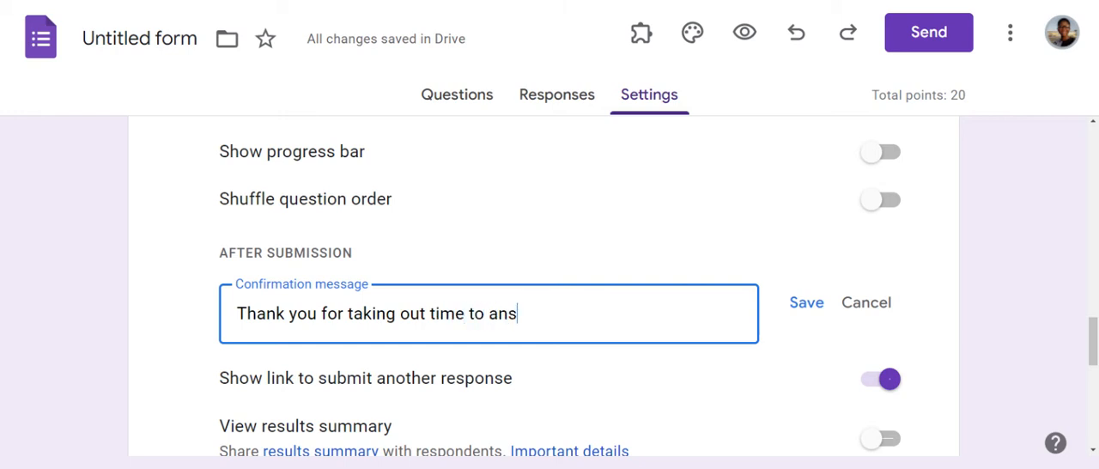
pyautogui.press('BackSpace')
pyautogui.press('BackSpace')
pyautogui.write('wer')
pyautogui.write('this')
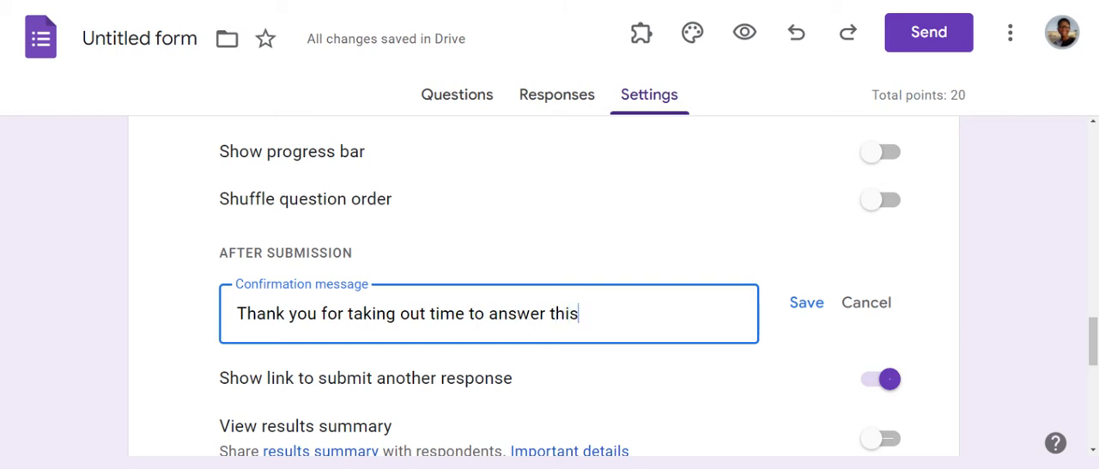
pyautogui.write(' questi')
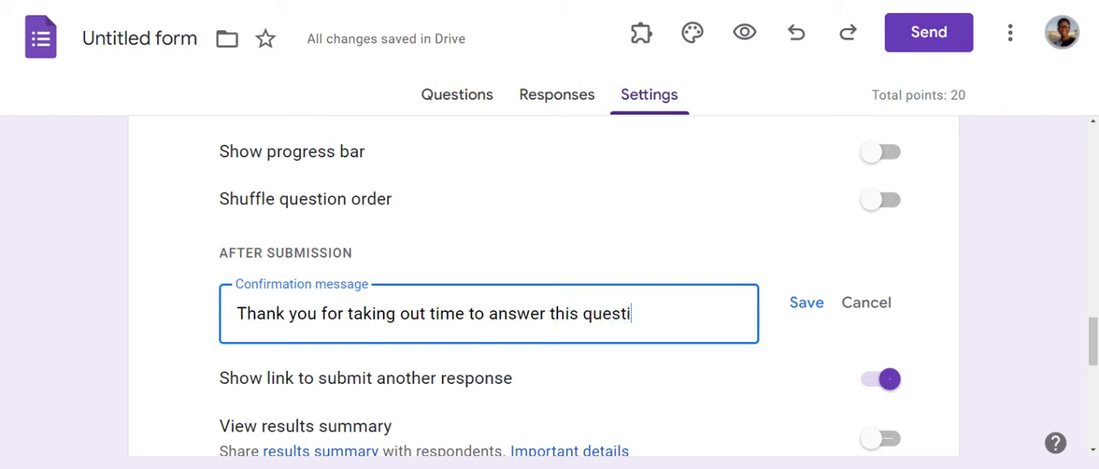
pyautogui.write('ons. I wish all the ')
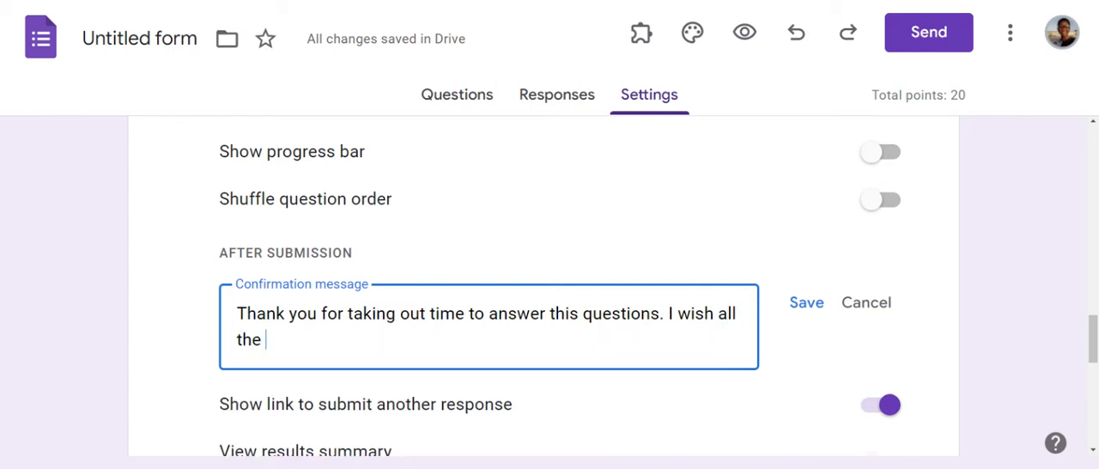
pyautogui.write('best.')
pyautogui.write(' Cheer')
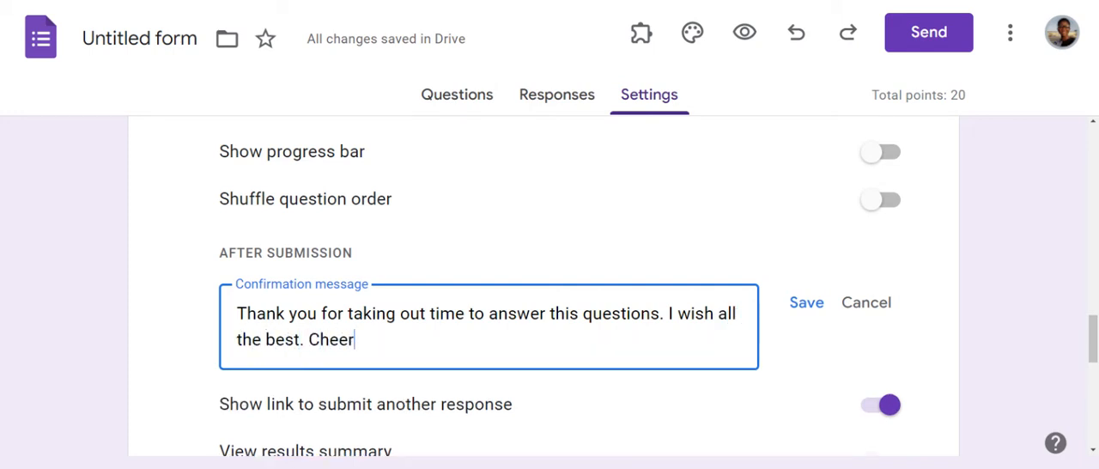
pyautogui.write('s!')
pyautogui.click(807, 307)
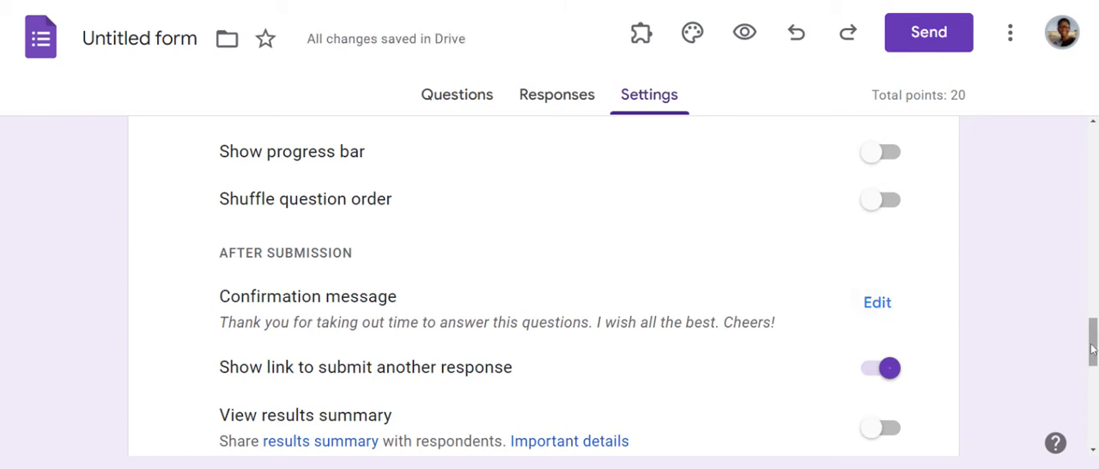
# Step: Turn off the presentation option that shows a link to submit another response
pyautogui.moveTo(1093, 341); pyautogui.dragTo(1093, 364)
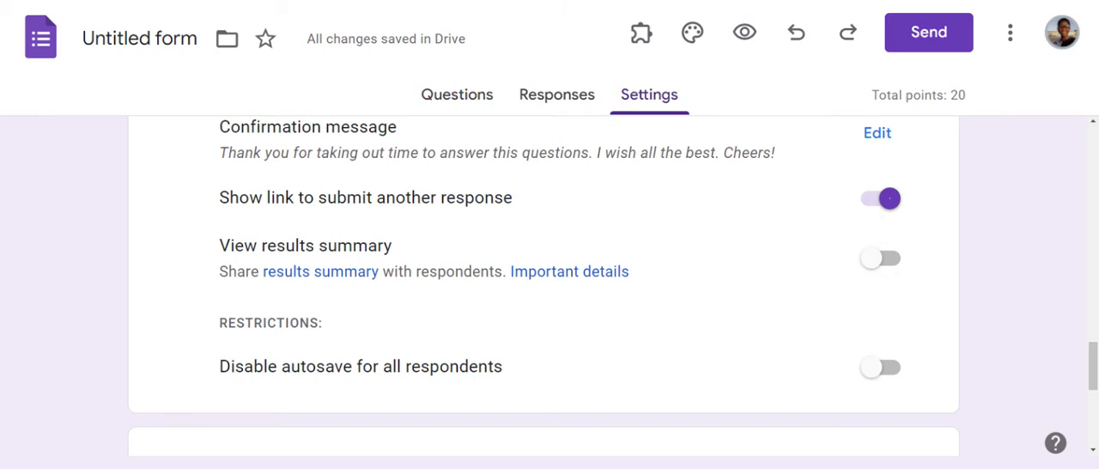
pyautogui.click(890, 199)
# Step: Review the form defaults for collecting email addresses and the question defaults for required questions
pyautogui.moveTo(1093, 376); pyautogui.dragTo(1093, 417)
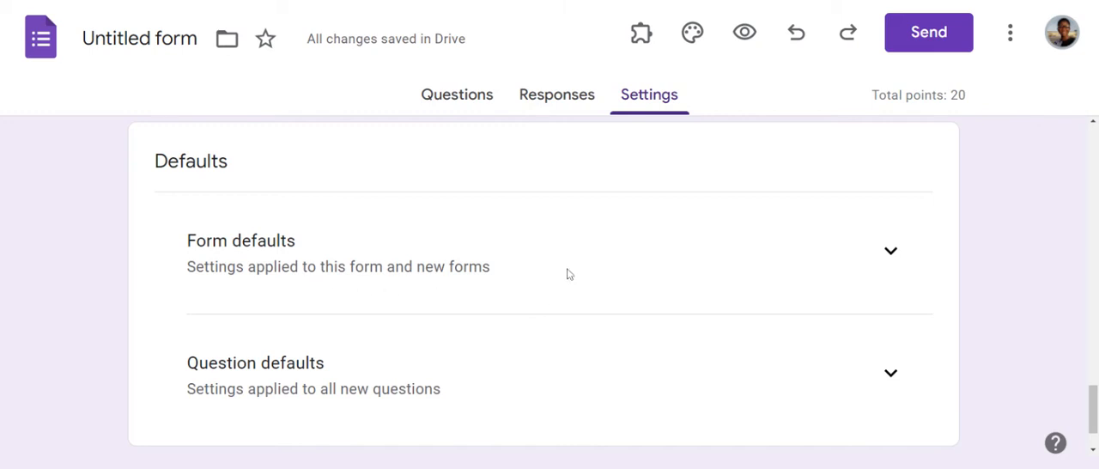
pyautogui.click(891, 252)
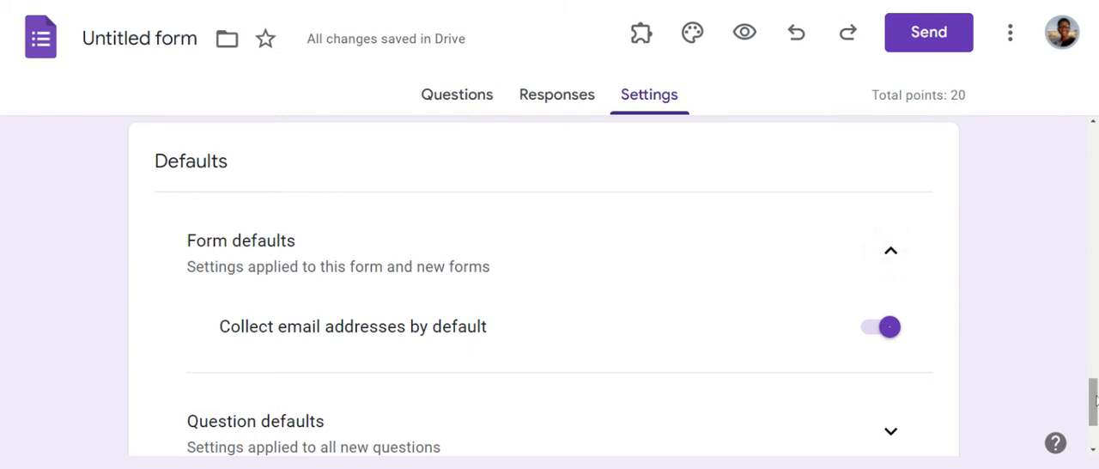
pyautogui.moveTo(1095, 397); pyautogui.dragTo(1095, 443)
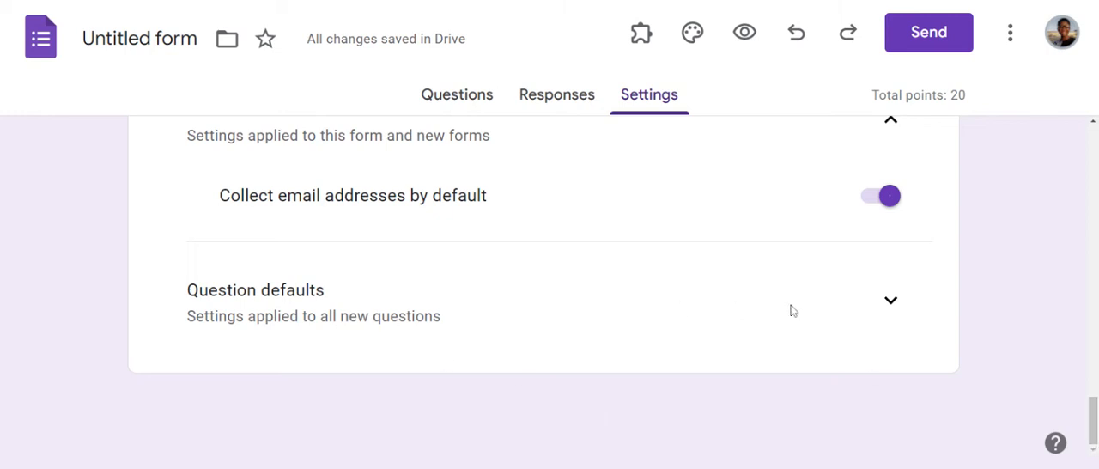
pyautogui.click(898, 307)
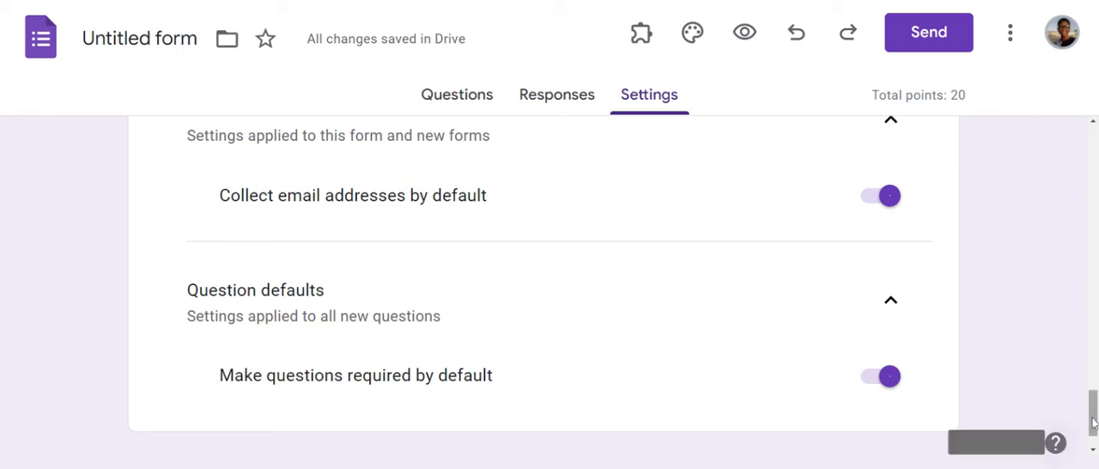
# Step: Return to the form's questions and replace the form title with "Social Studies"
pyautogui.moveTo(1093, 421); pyautogui.dragTo(1093, 142)
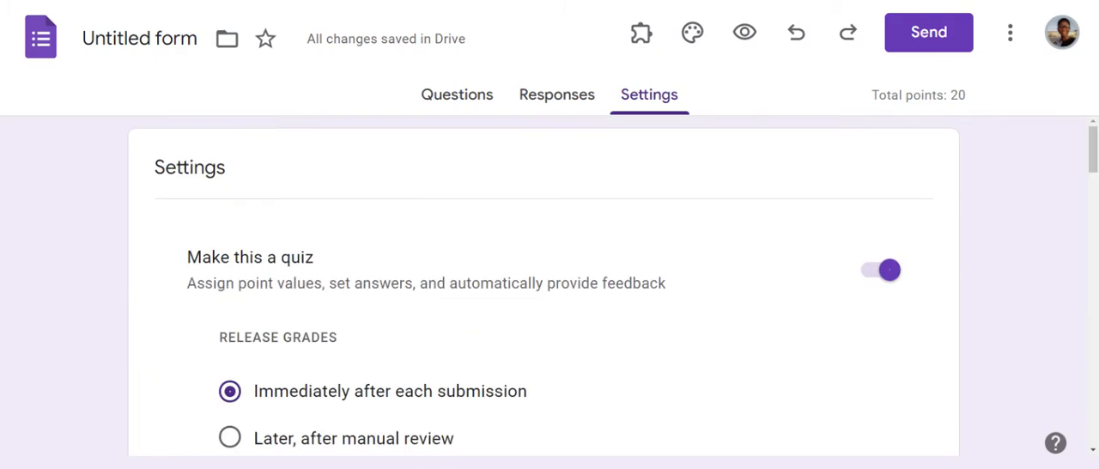
pyautogui.click(449, 98)
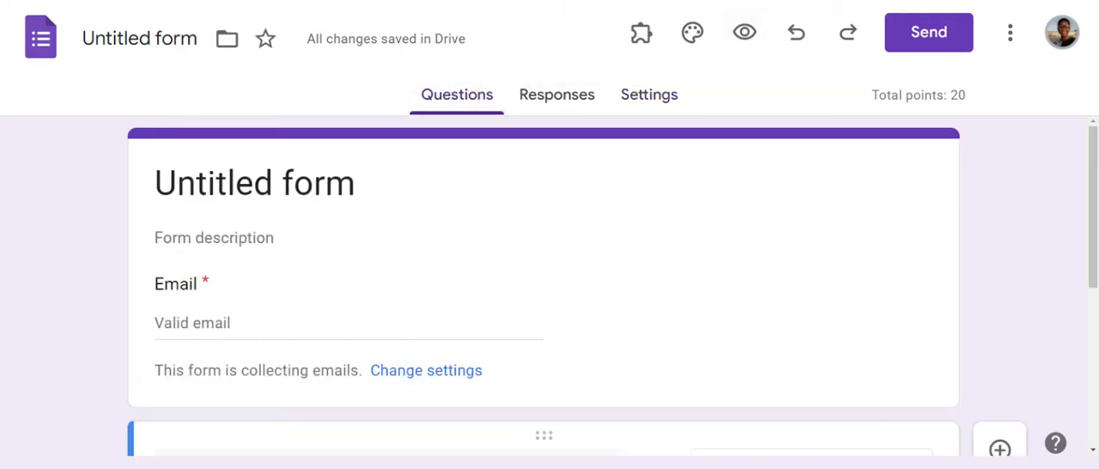
pyautogui.click(355, 184)
pyautogui.press('BackSpace')
pyautogui.press('BackSpace')
pyautogui.press('BackSpace')
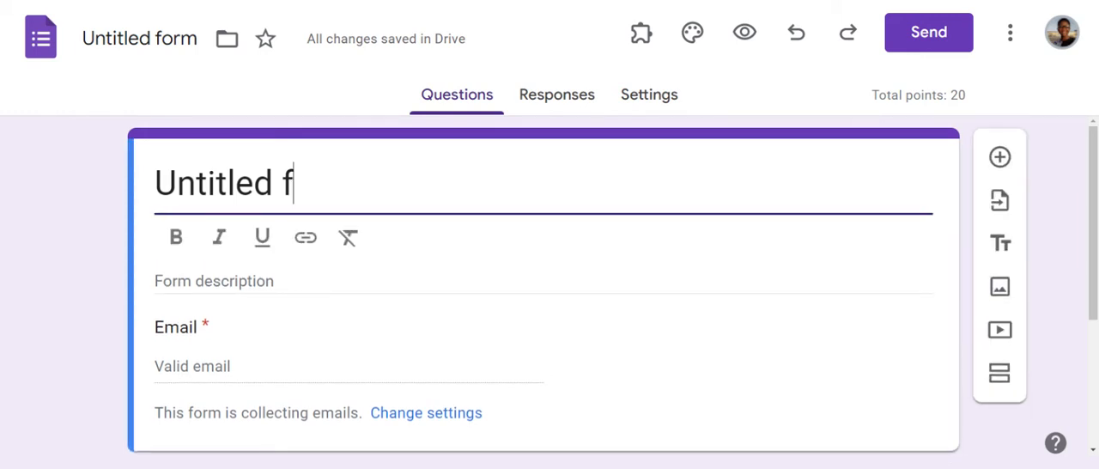
pyautogui.press('BackSpace')
pyautogui.press('BackSpace')
pyautogui.press('BackSpace')
pyautogui.press('BackSpace')
pyautogui.press('BackSpace')
pyautogui.press('BackSpace')
pyautogui.press('BackSpace')
pyautogui.press('BackSpace')
pyautogui.press('BackSpace')
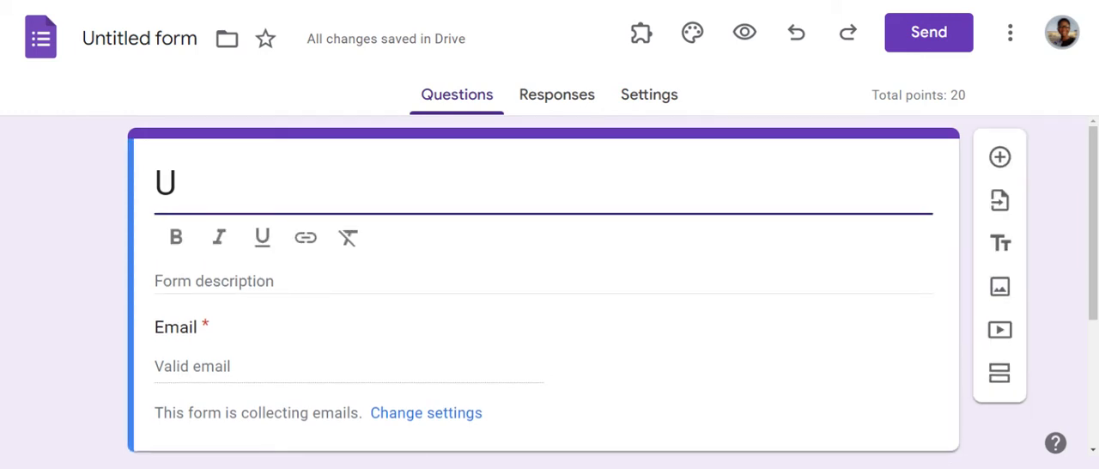
pyautogui.press('BackSpace')
pyautogui.write('Social')
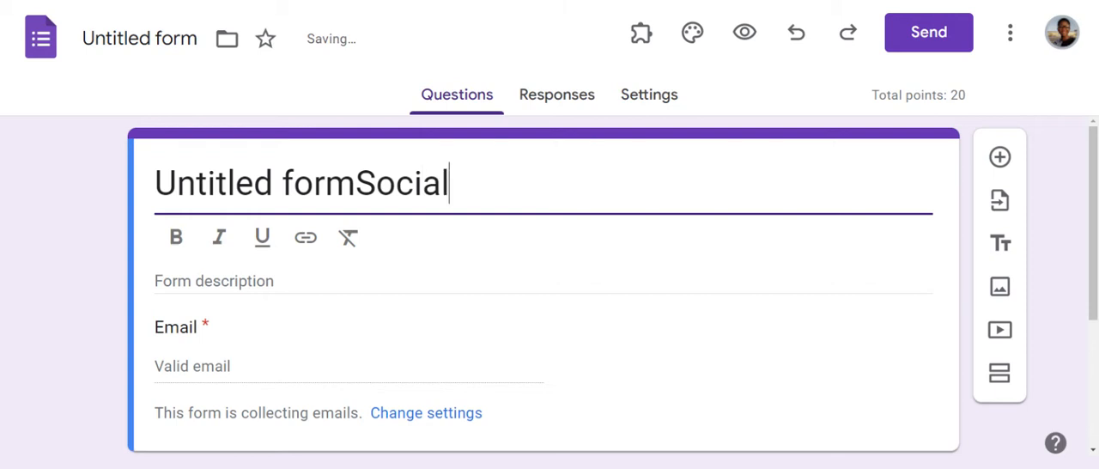
pyautogui.press('BackSpace')
pyautogui.press('BackSpace')
pyautogui.press('BackSpace')
pyautogui.press('BackSpace')
pyautogui.press('BackSpace')
pyautogui.press('BackSpace')
pyautogui.press('BackSpace')
pyautogui.press('BackSpace')
pyautogui.press('BackSpace')
pyautogui.press('BackSpace')
pyautogui.press('BackSpace')
pyautogui.press('BackSpace')
pyautogui.press('BackSpace')
pyautogui.press('BackSpace')
pyautogui.press('BackSpace')
pyautogui.press('BackSpace')
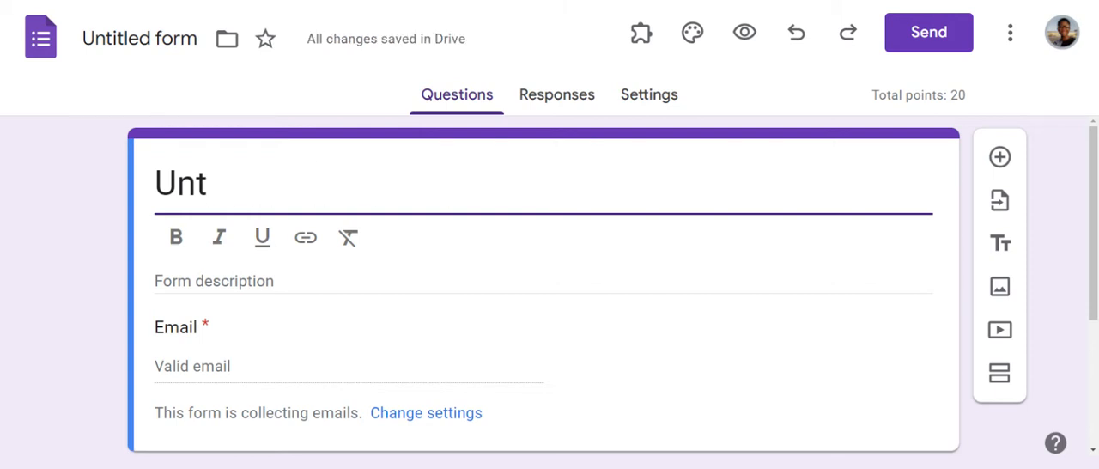
pyautogui.press('BackSpace')
pyautogui.press('BackSpace')
pyautogui.write('Socai')
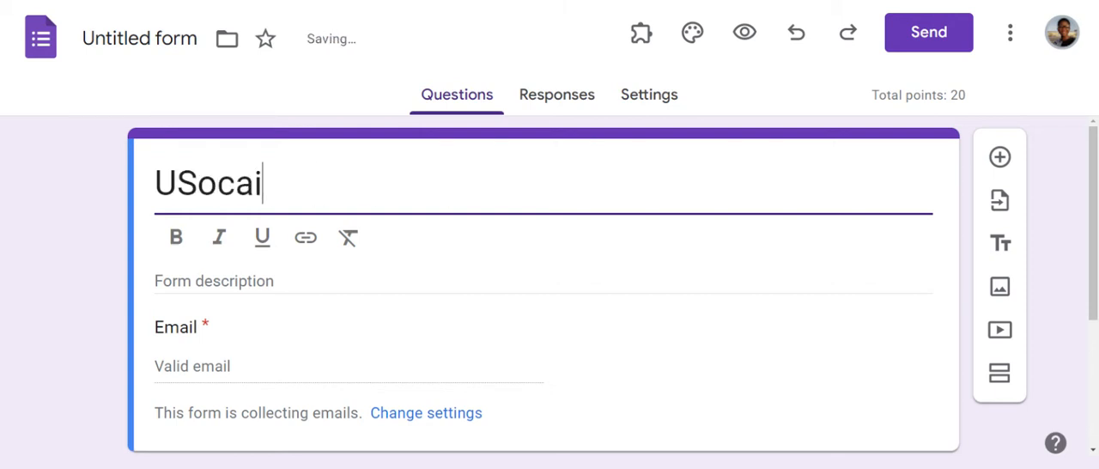
pyautogui.write('l')
pyautogui.press('BackSpace')
pyautogui.press('BackSpace')
pyautogui.press('BackSpace')
pyautogui.write('i')
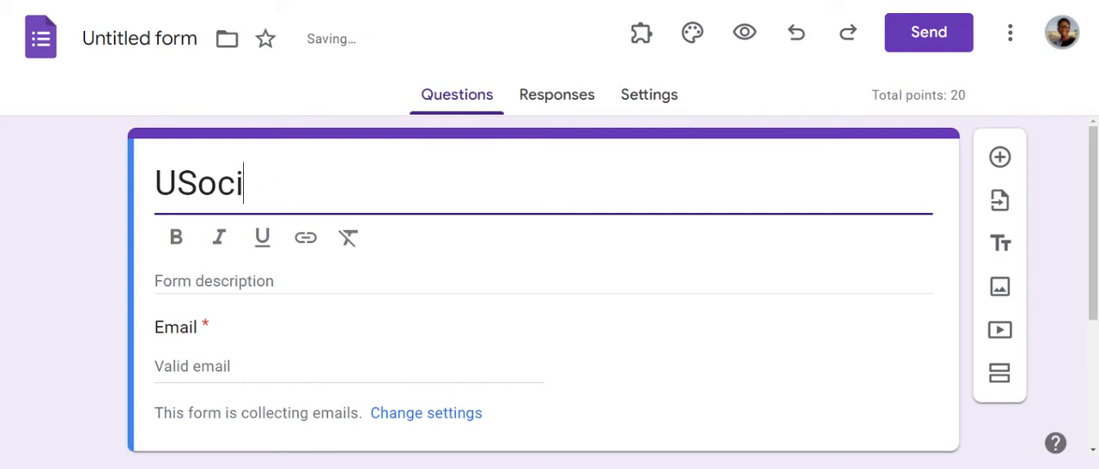
pyautogui.write('al Studi')
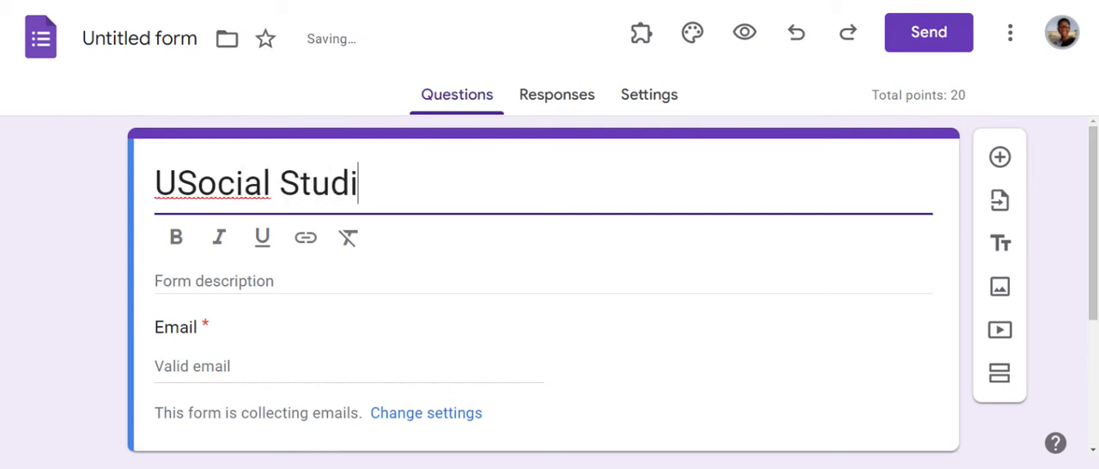
pyautogui.write('es')
pyautogui.press('Left')
pyautogui.press('Left')
pyautogui.press('Left')
pyautogui.press('Left')
pyautogui.press('Left')
pyautogui.press('Left')
pyautogui.press('Left')
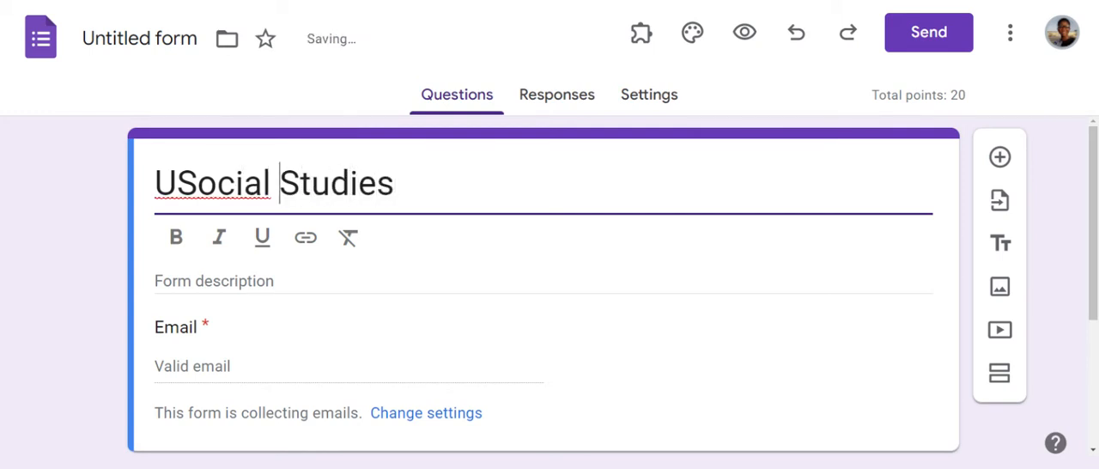
pyautogui.press('Left')
pyautogui.press('Left')
pyautogui.press('Left')
pyautogui.press('Left')
pyautogui.press('Left')
pyautogui.press('Left')
pyautogui.press('Left')
pyautogui.press('BackSpace')
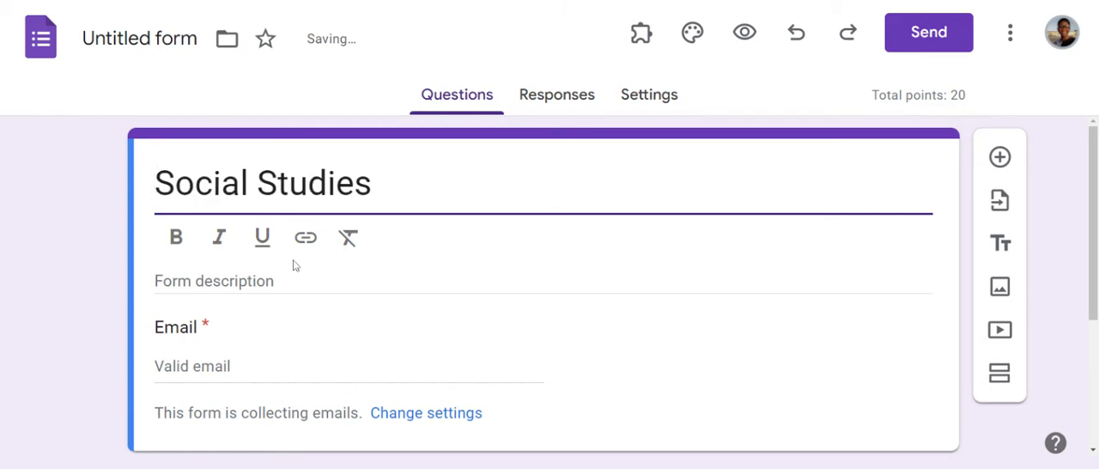
# Step: Enter the form description "This is our first assessment test. Kindly answer questions correctly"
pyautogui.press('Tab')
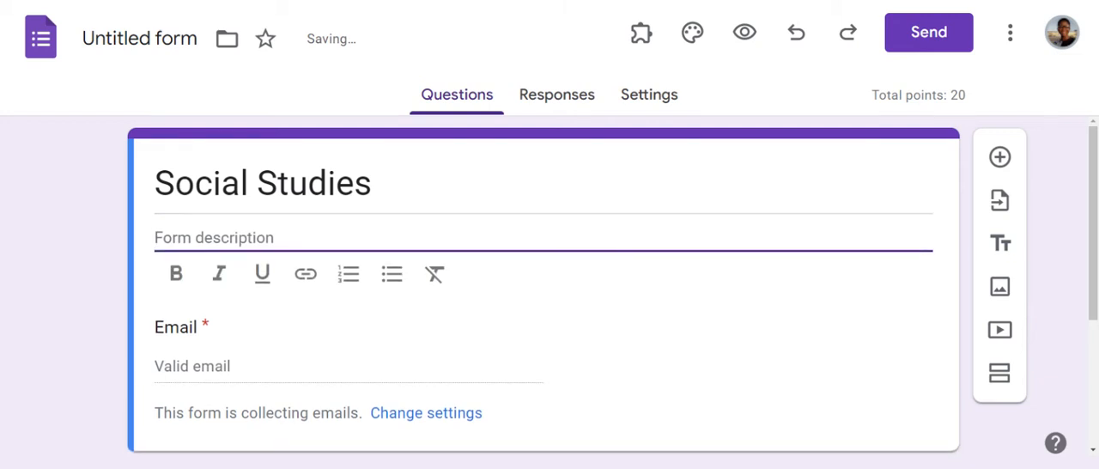
pyautogui.write('This i')
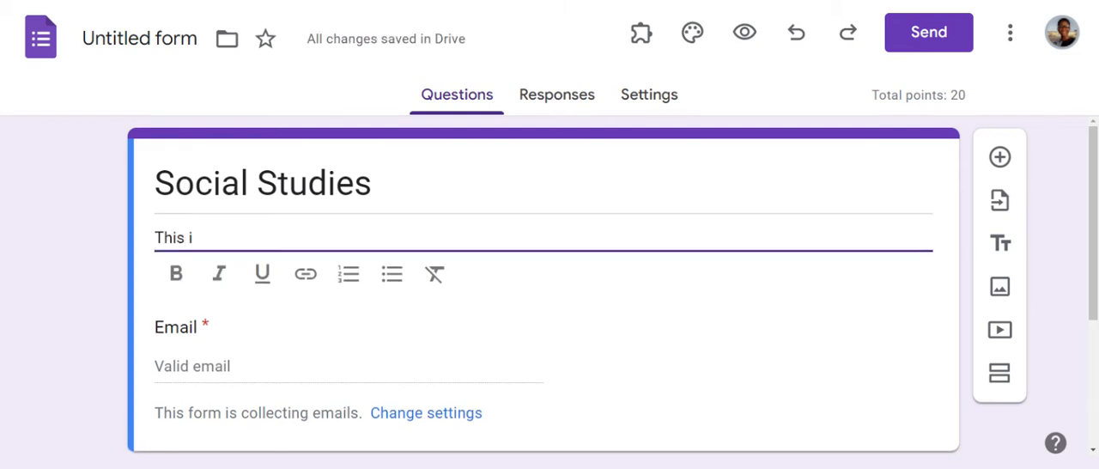
pyautogui.write('s our first')
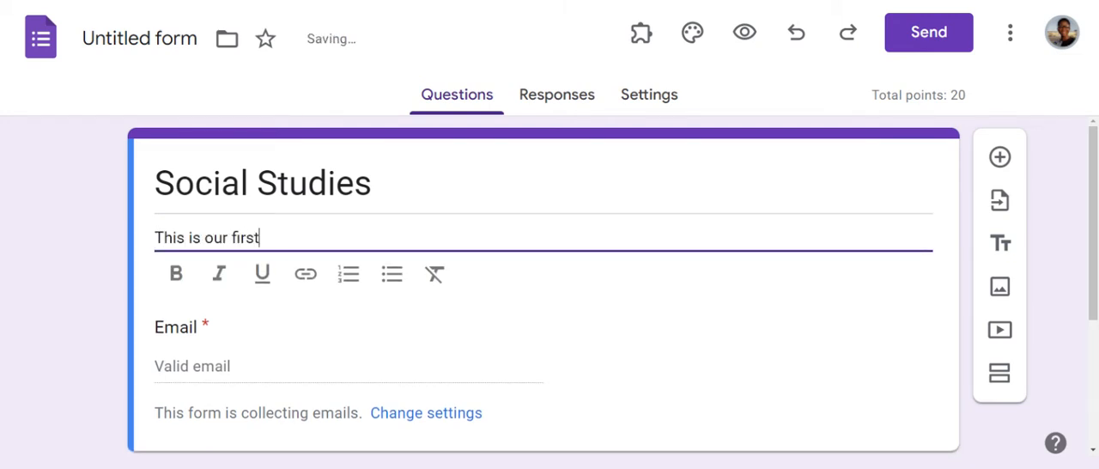
pyautogui.write(' assess')
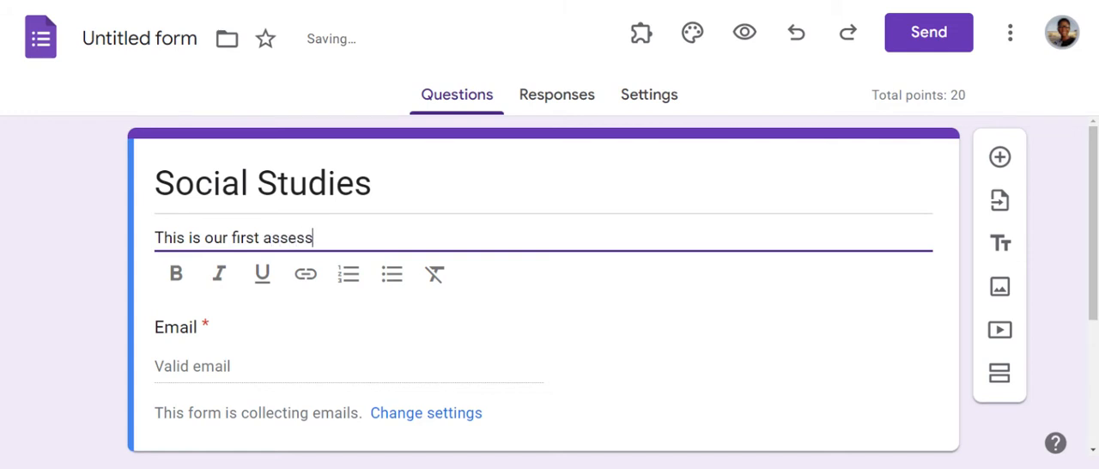
pyautogui.write('ment test')
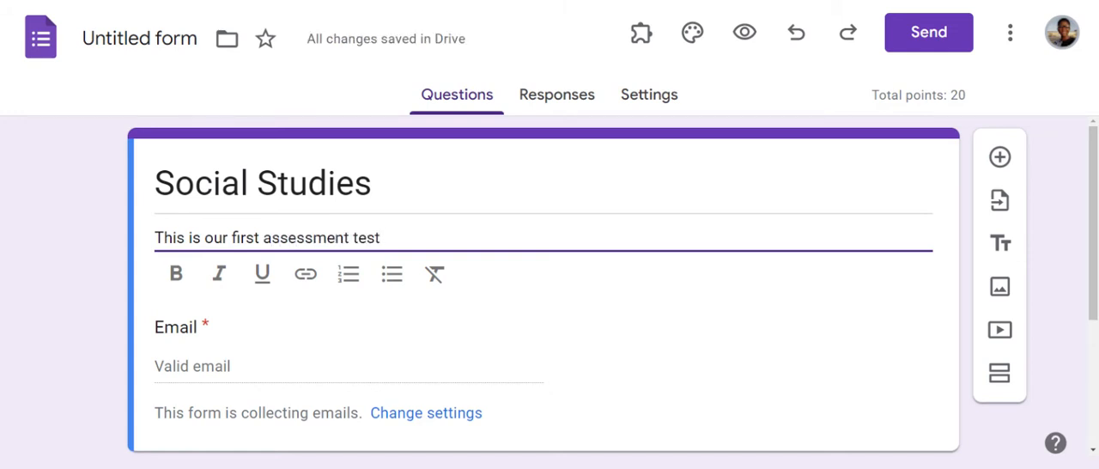
pyautogui.write('. Kindly a')
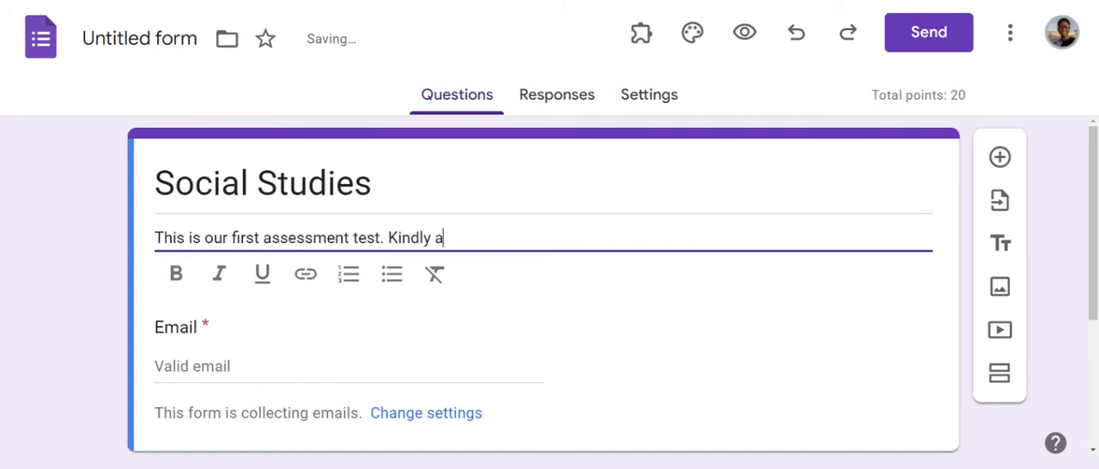
pyautogui.write('nswer ques')
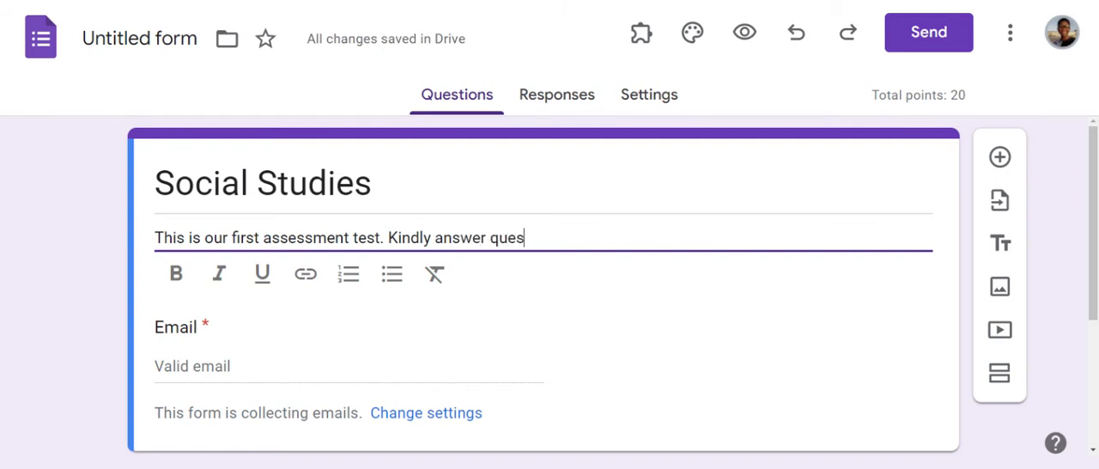
pyautogui.write('tions o')
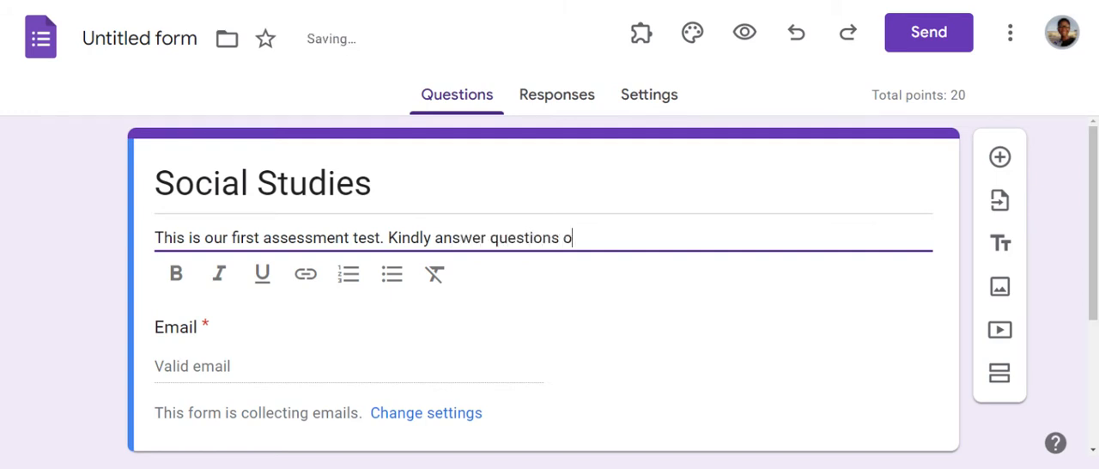
pyautogui.press('BackSpace')
pyautogui.write('correct')
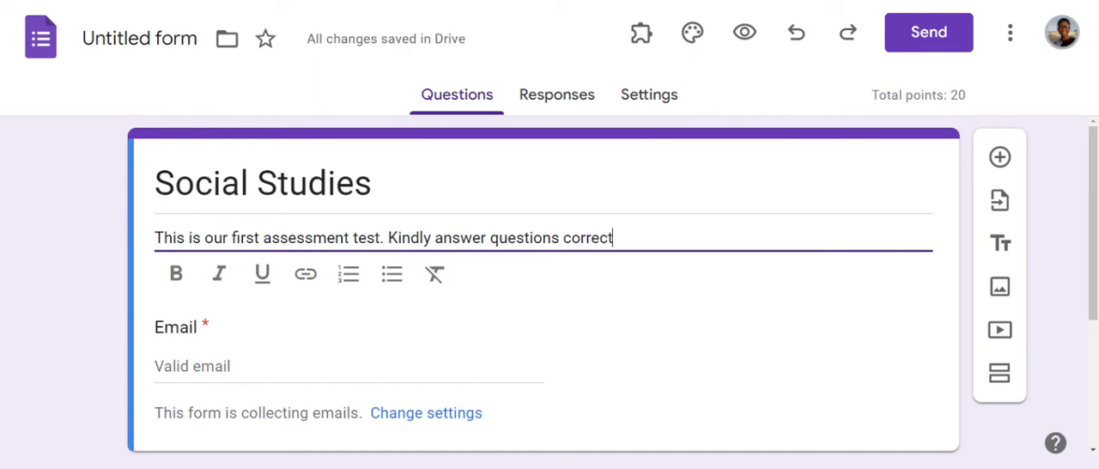
pyautogui.write('ly')
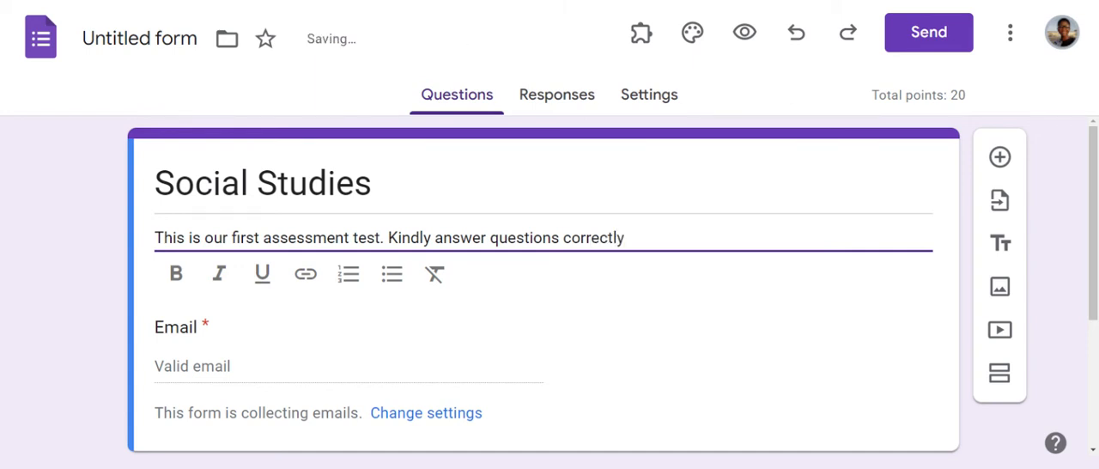
# Step: Try bold, italic and underline on the whole form description and clear all of its formatting again
pyautogui.click(182, 274)
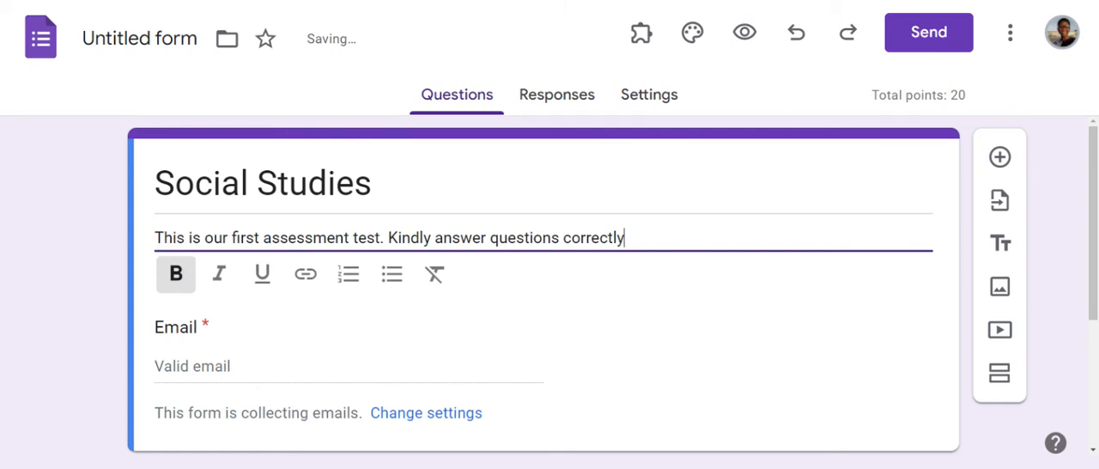
pyautogui.moveTo(154, 237); pyautogui.dragTo(624, 238)
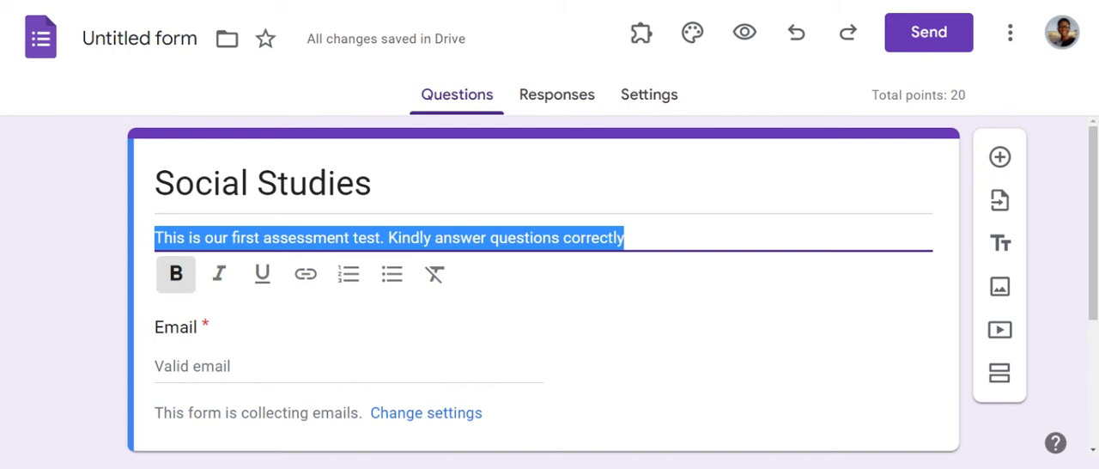
pyautogui.click(176, 274)
pyautogui.click(219, 274)
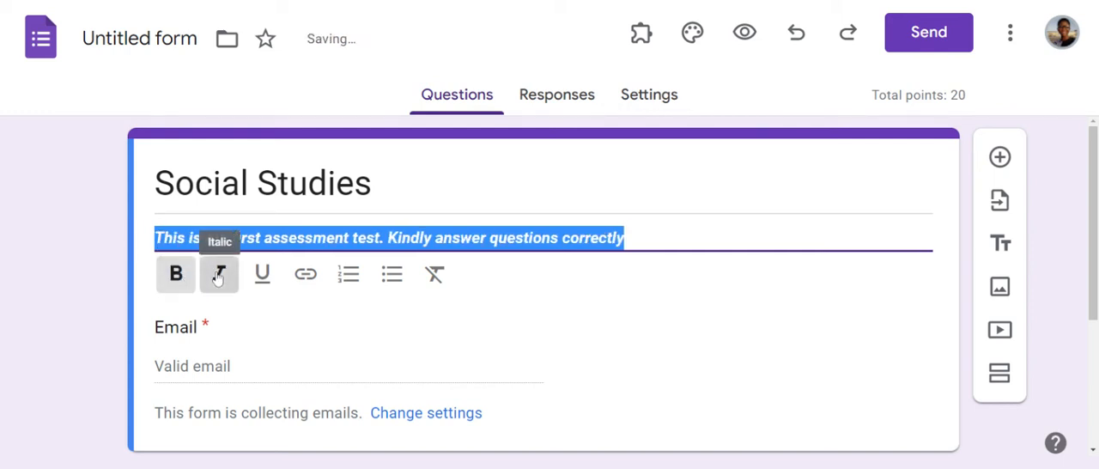
pyautogui.click(262, 274)
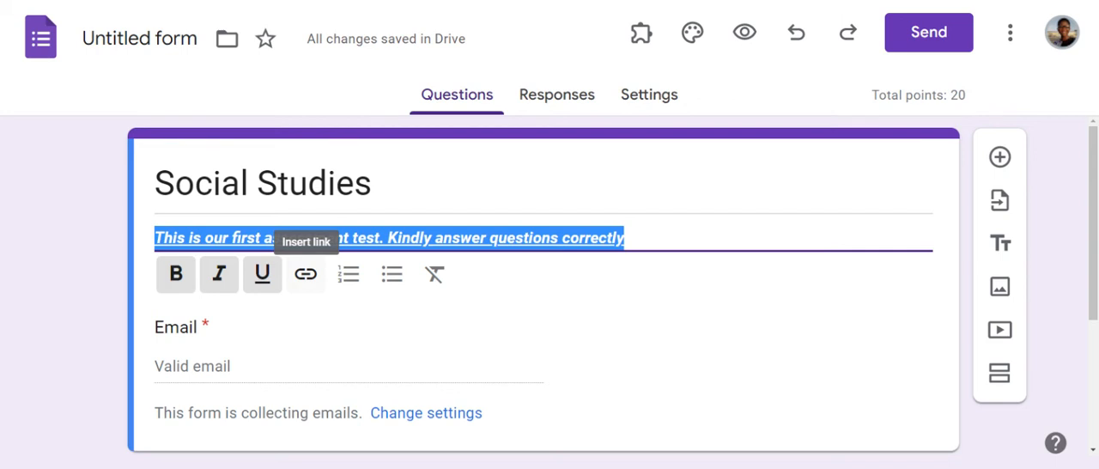
pyautogui.click(436, 277)
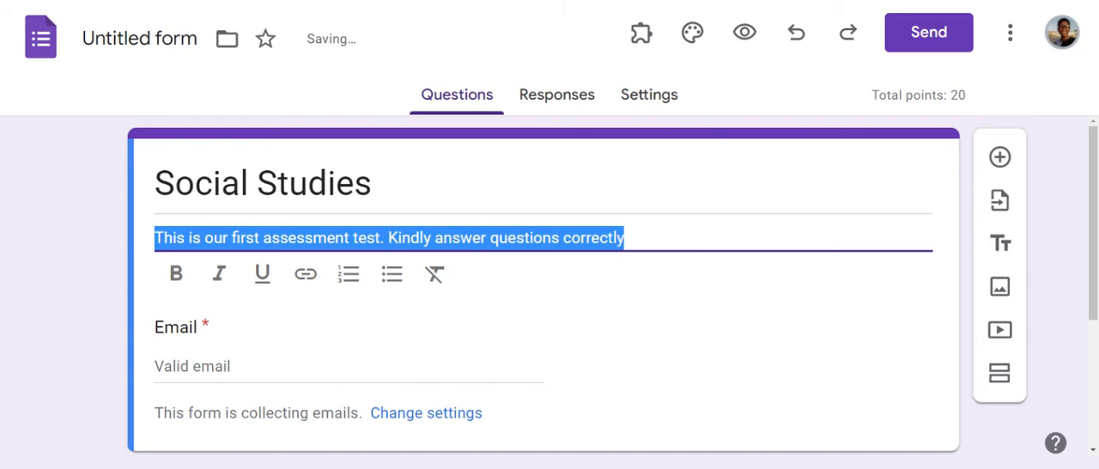
pyautogui.click(756, 238)
# Step: Add a new multiple-choice question to the form with the text "What is a noun?"
pyautogui.moveTo(1093, 193); pyautogui.dragTo(1093, 273)
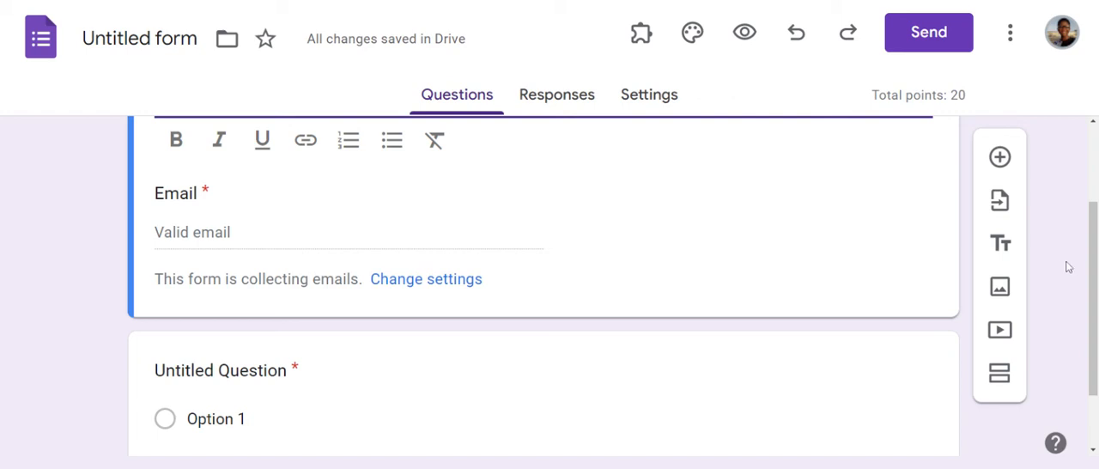
pyautogui.moveTo(1095, 262); pyautogui.dragTo(1094, 310)
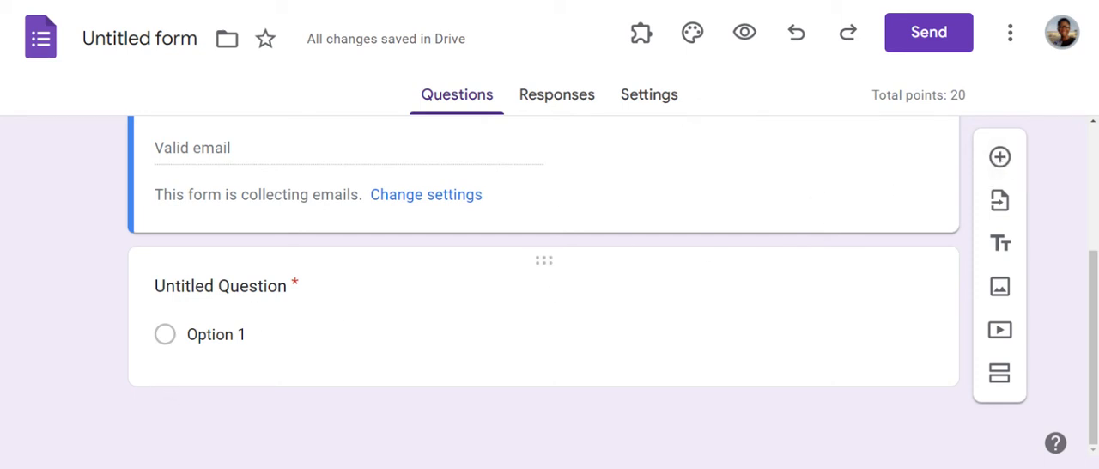
pyautogui.click(998, 158)
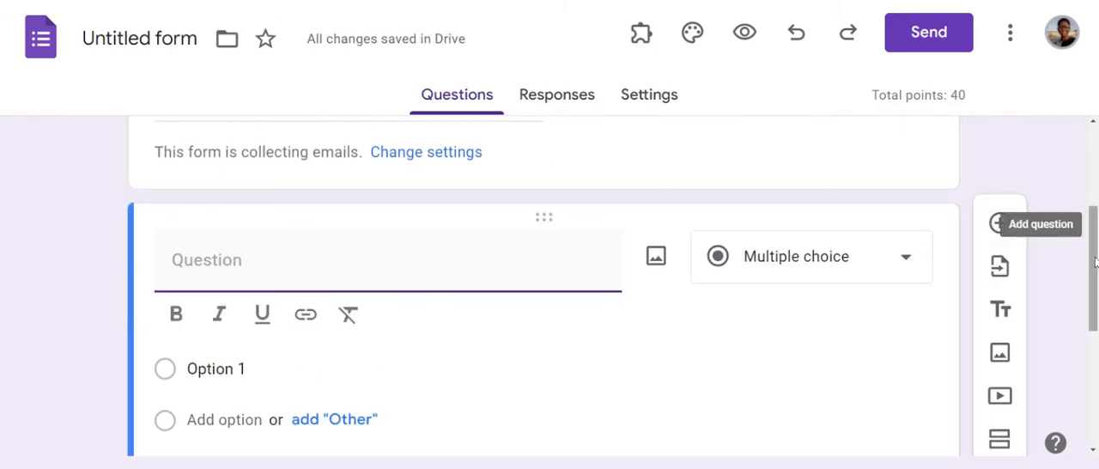
pyautogui.moveTo(1095, 262)
pyautogui.mouseDown()
pyautogui.moveTo(1095, 209)
pyautogui.moveTo(1095, 272)
pyautogui.mouseUp()
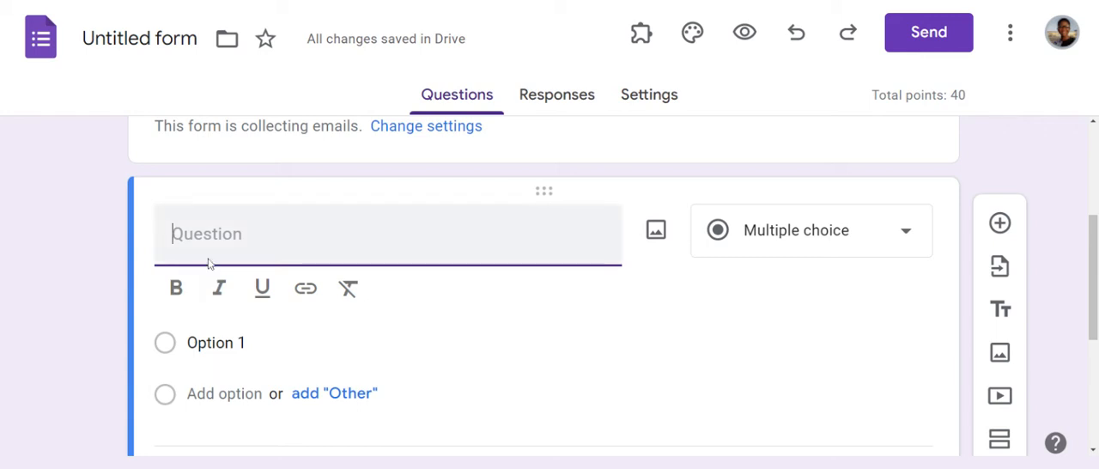
pyautogui.write('Wh')
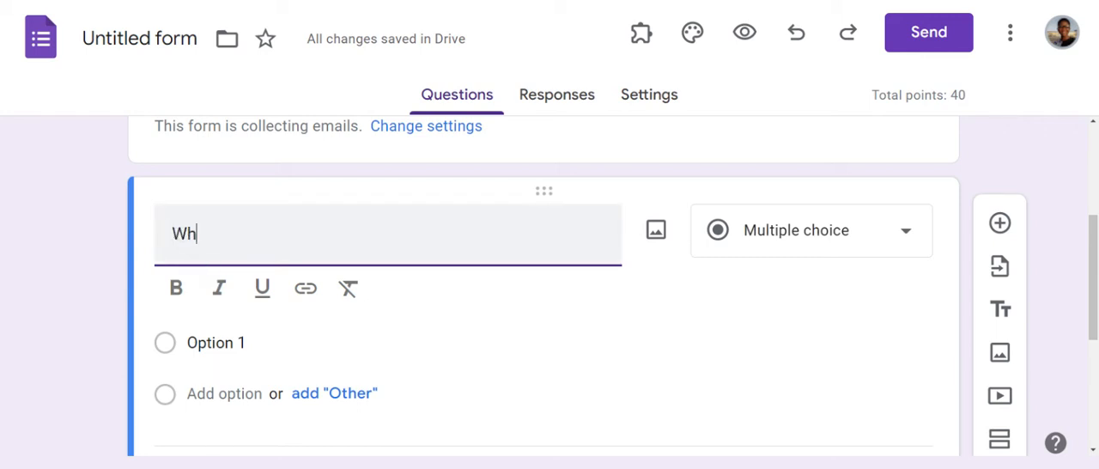
pyautogui.write('at is a noun?')
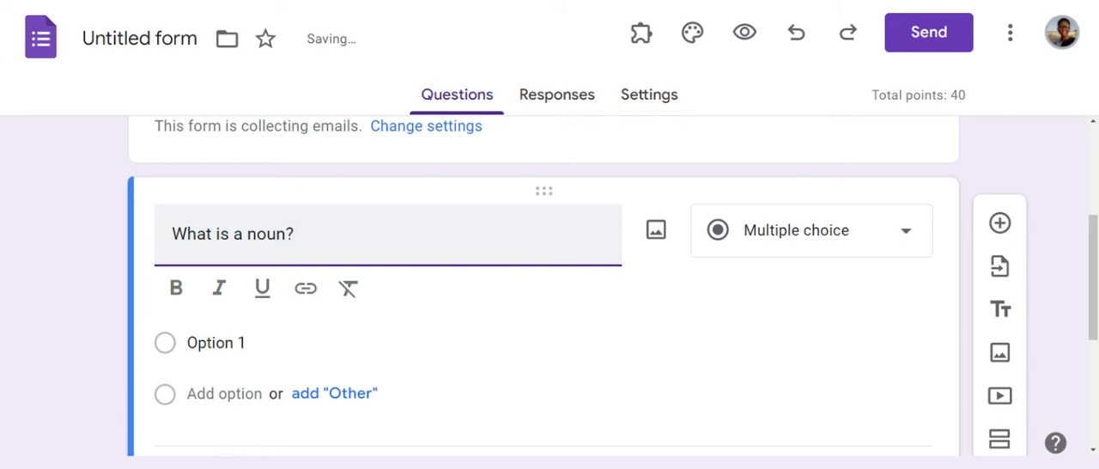
pyautogui.hotkey('shift', 'Left')
pyautogui.hotkey('shift', 'Left')
pyautogui.hotkey('shift', 'Left')
pyautogui.hotkey('shift', 'Left')
pyautogui.hotkey('shift', 'Left')
pyautogui.hotkey('shift', 'Left')
pyautogui.hotkey('shift', 'Left')
pyautogui.hotkey('shift', 'Left')
pyautogui.hotkey('shift', 'Left')
pyautogui.hotkey('shift', 'Left')
pyautogui.hotkey('shift', 'Left')
pyautogui.hotkey('shift', 'Left')
pyautogui.hotkey('shift', 'Left')
pyautogui.hotkey('shift', 'Left')
pyautogui.hotkey('shift', 'Left')
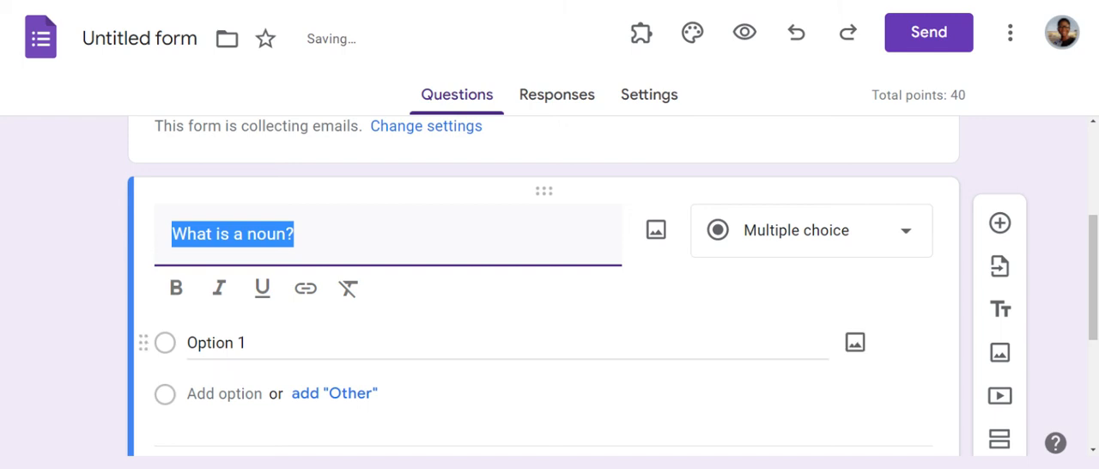
# Step: Set the first answer option of the noun question to "A noun is the name of a person"
pyautogui.click(218, 342)
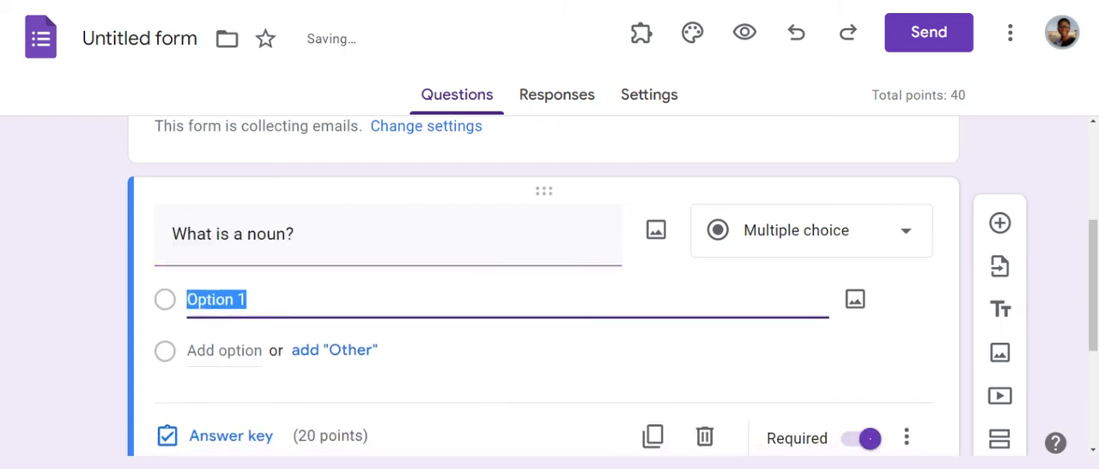
pyautogui.write('A no')
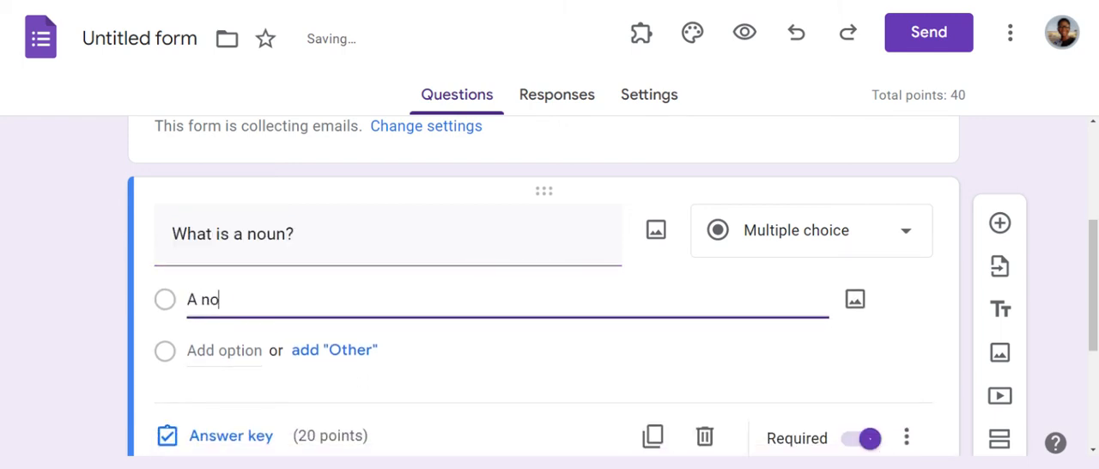
pyautogui.write('un is the name o')
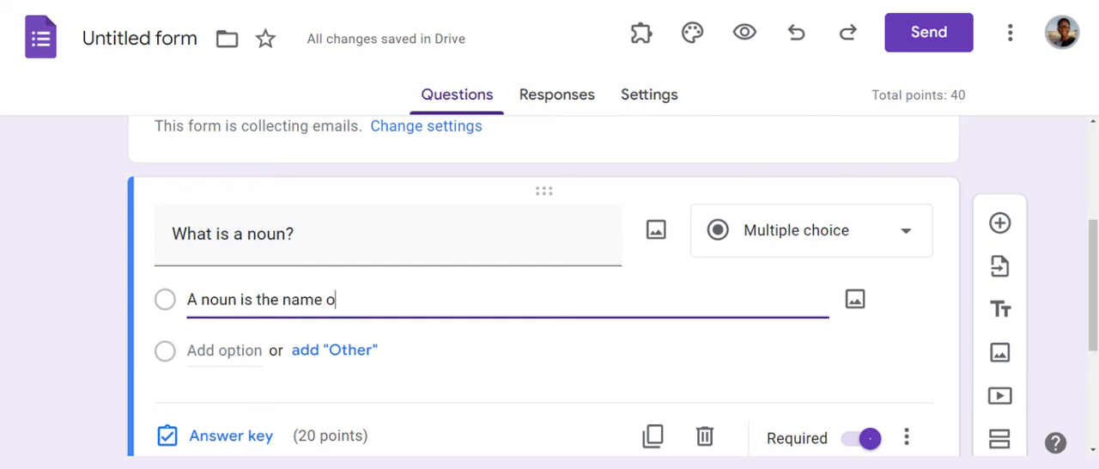
pyautogui.write('s f a person')
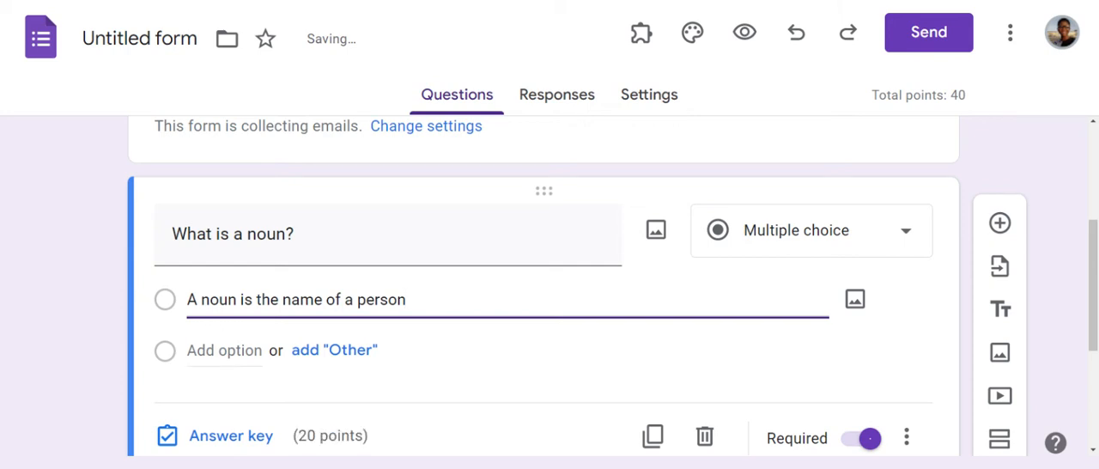
# Step: Add a second answer option reading "A noun is the name of a person, animal, place or things"
pyautogui.press('Return')
pyautogui.write('A noun ')
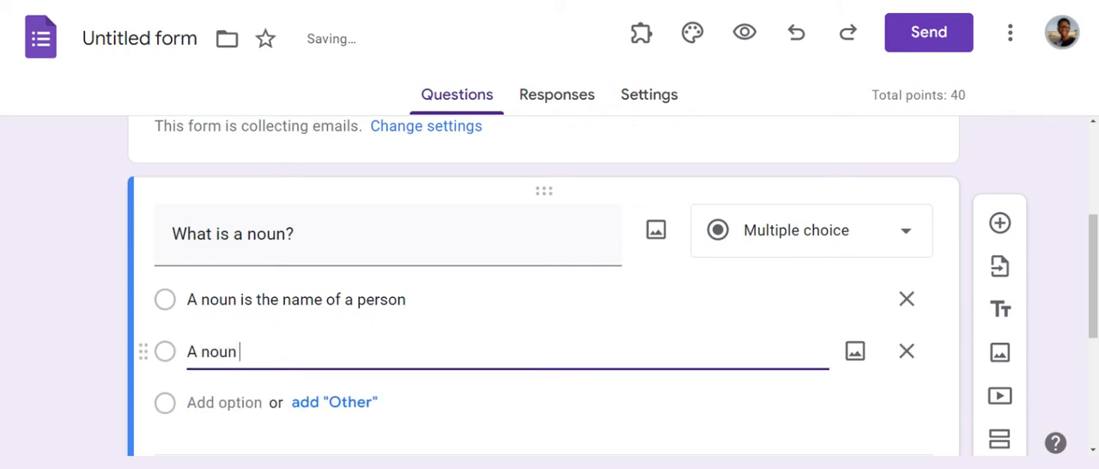
pyautogui.write('is the name of a')
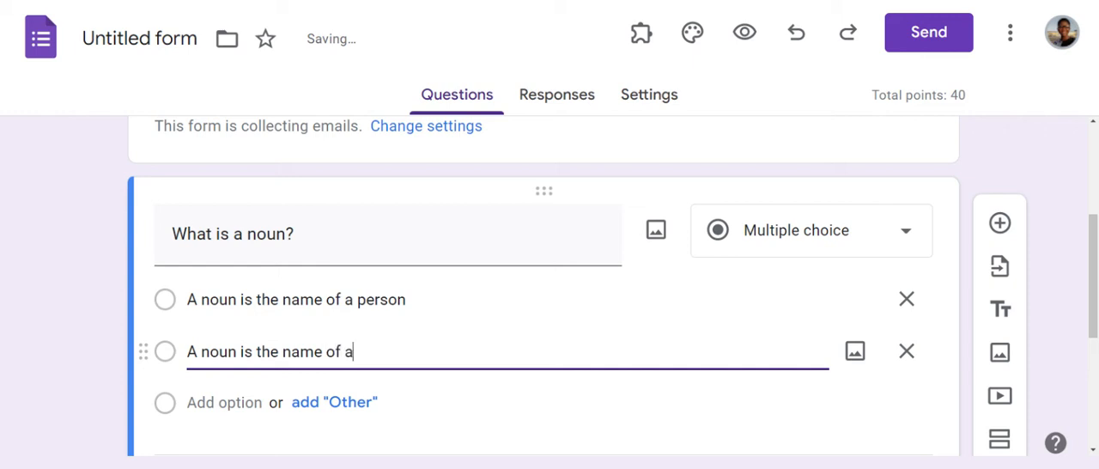
pyautogui.write(' person')
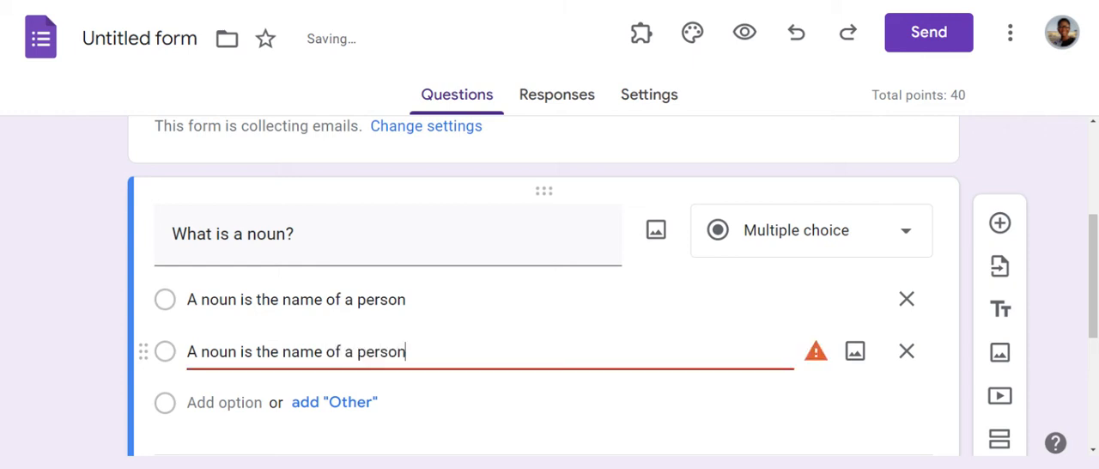
pyautogui.write(', animal')
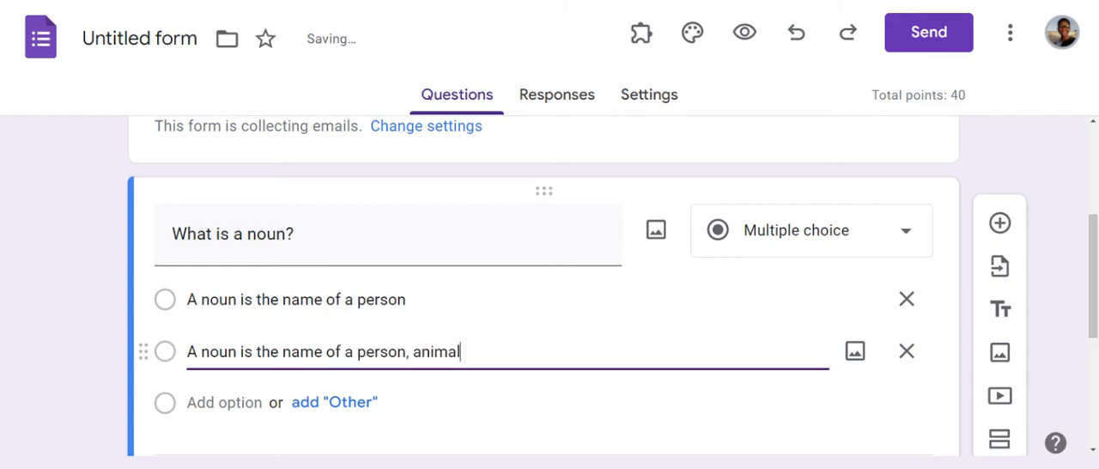
pyautogui.write(', place or thing')
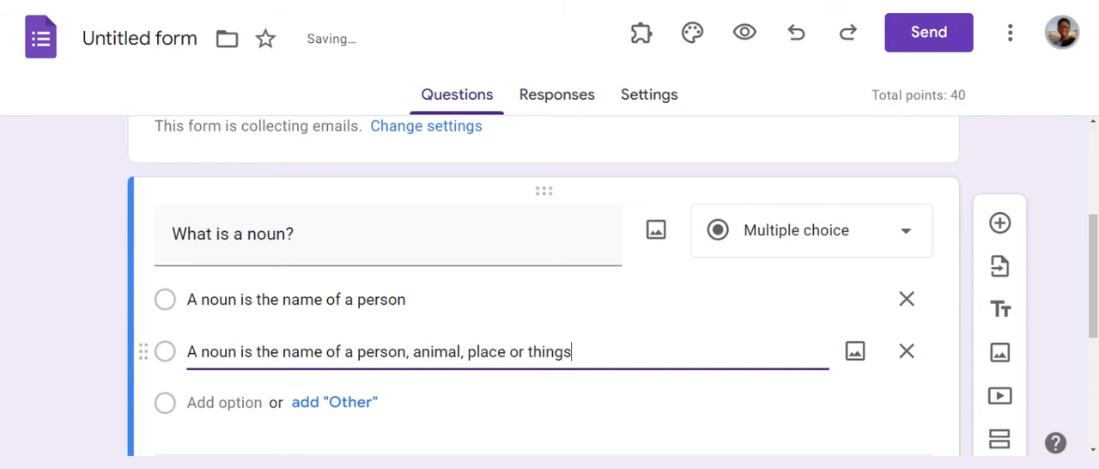
pyautogui.write('s')
# Step: Add a third answer option reading "A noun is the name of a person, animal, place, things and ideas"
pyautogui.click(191, 404)
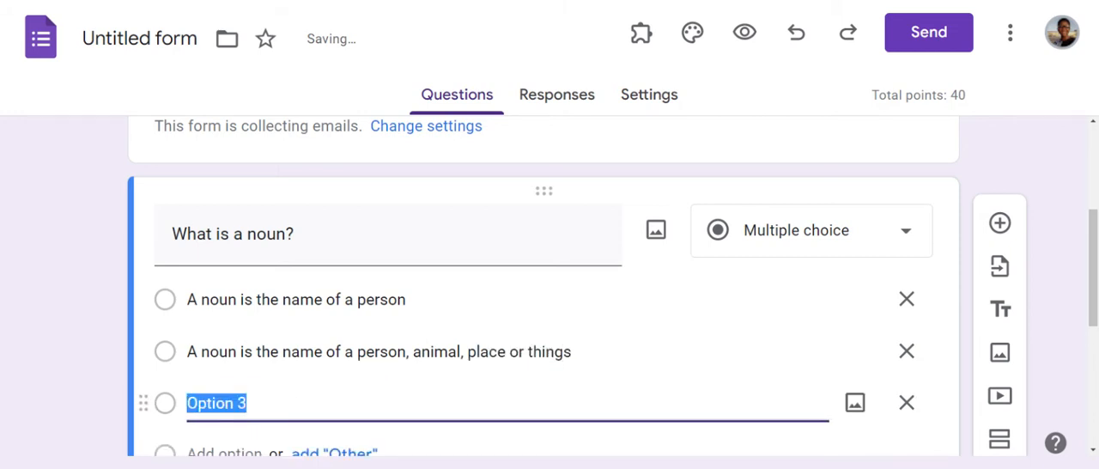
pyautogui.write('A nou ')
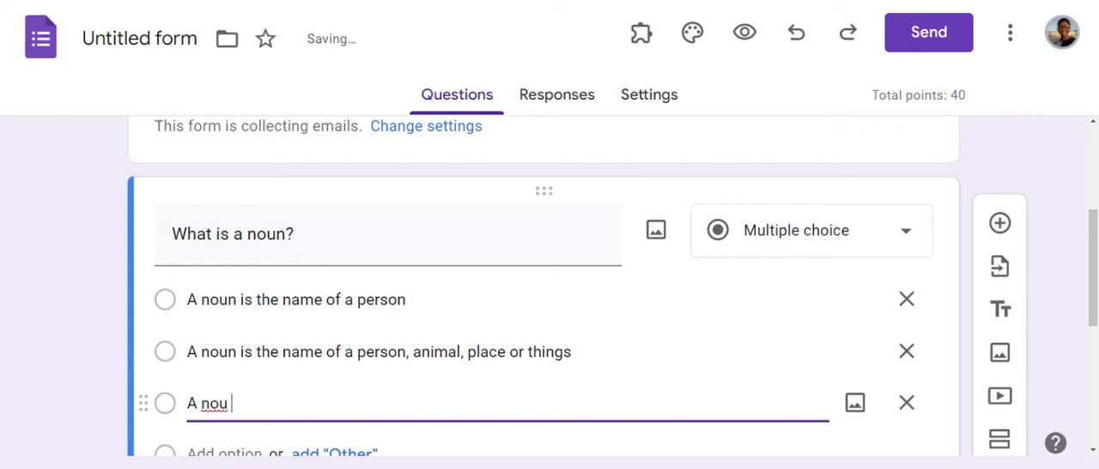
pyautogui.write('n is the nma,e')
pyautogui.press('BackSpace')
pyautogui.press('BackSpace')
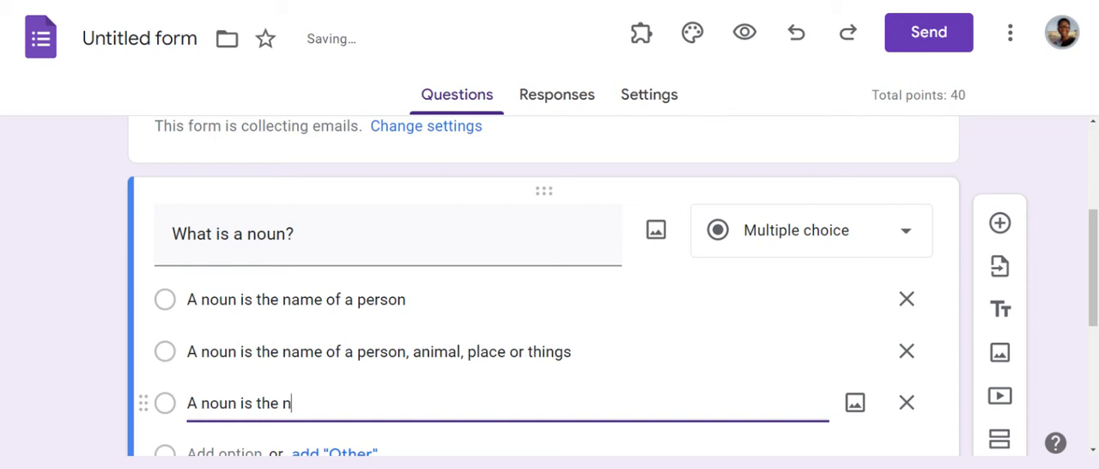
pyautogui.write('ame of a person, am')
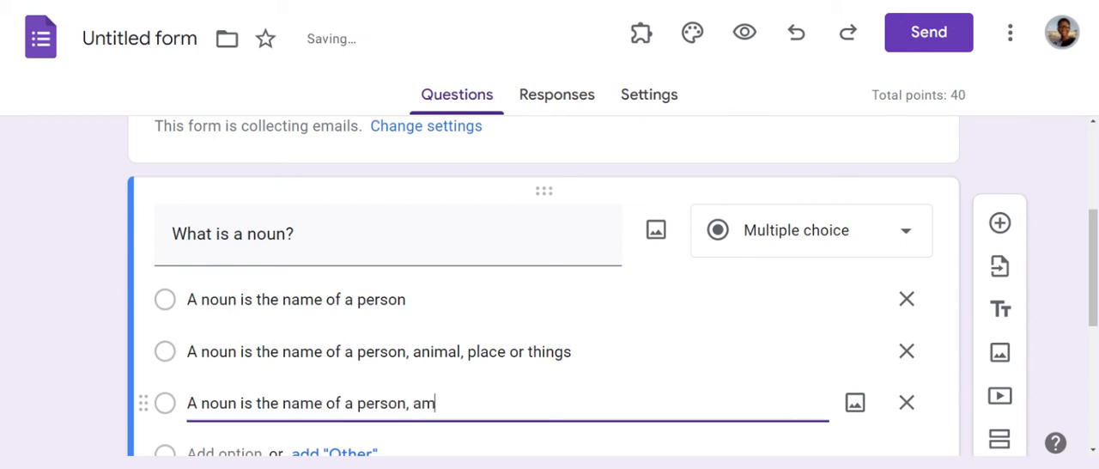
pyautogui.press('BackSpace')
pyautogui.write('nimal, place')
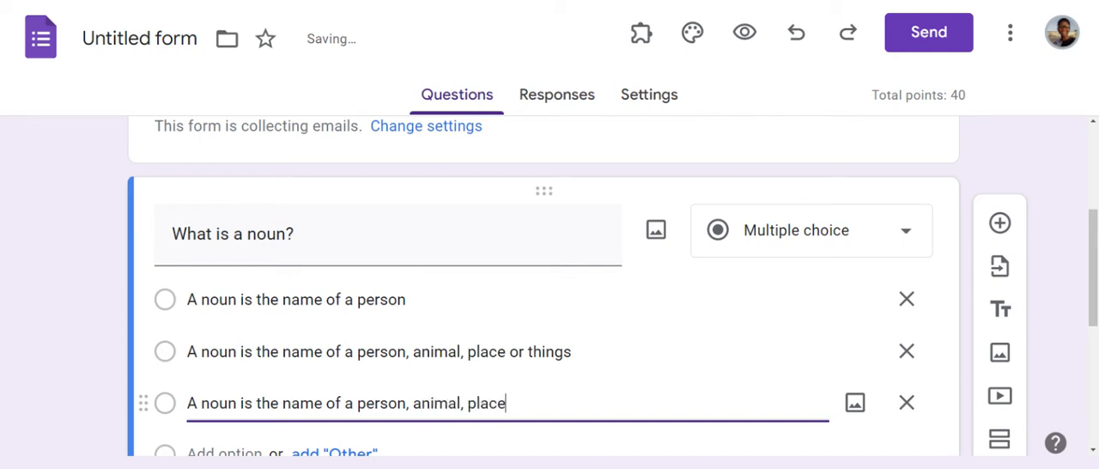
pyautogui.write(', things and ')
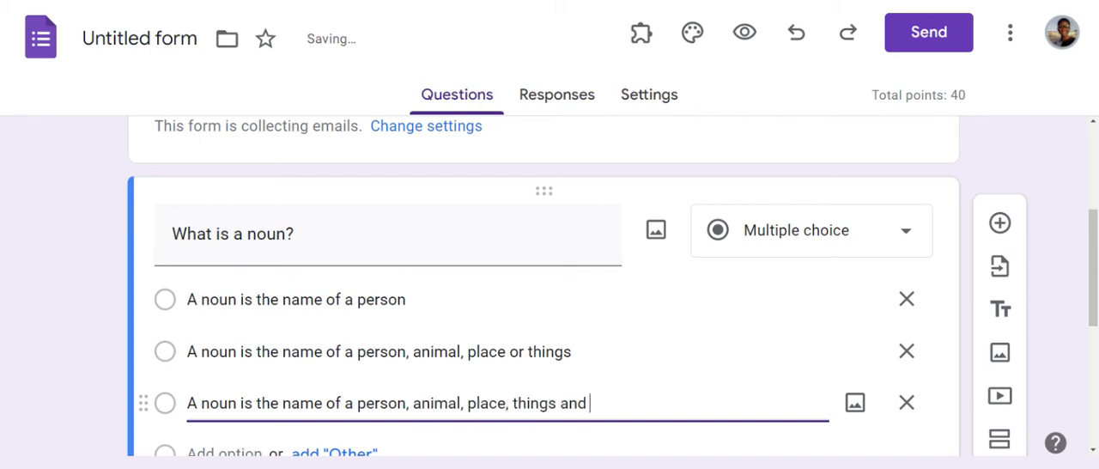
pyautogui.write('ideas')
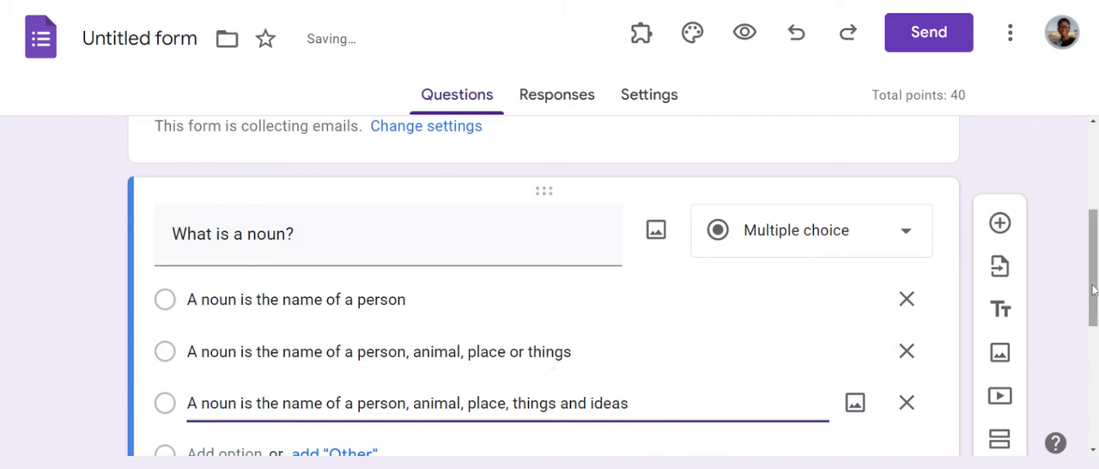
# Step: Add a fourth answer option reading "How you dey?" to the noun question and remove it again
pyautogui.scroll(-1, 1093, 292)
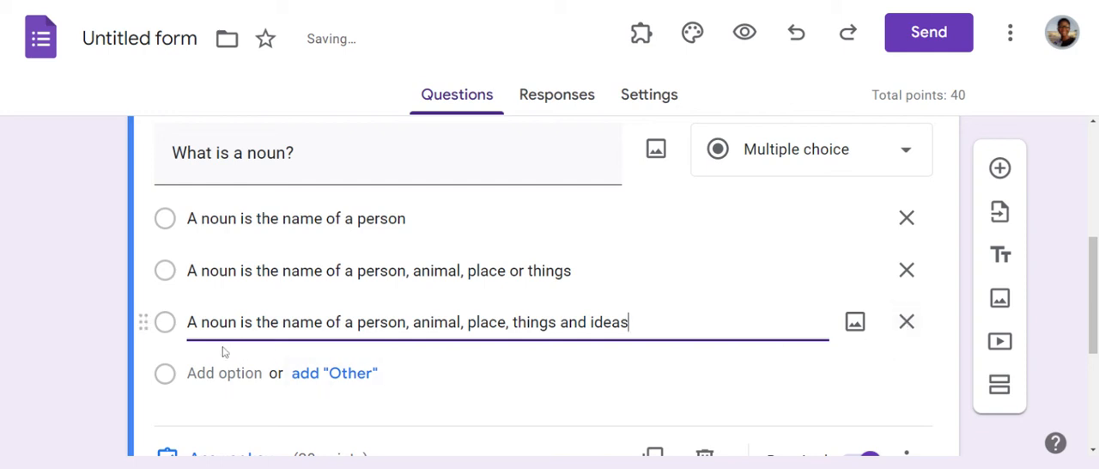
pyautogui.click(225, 373)
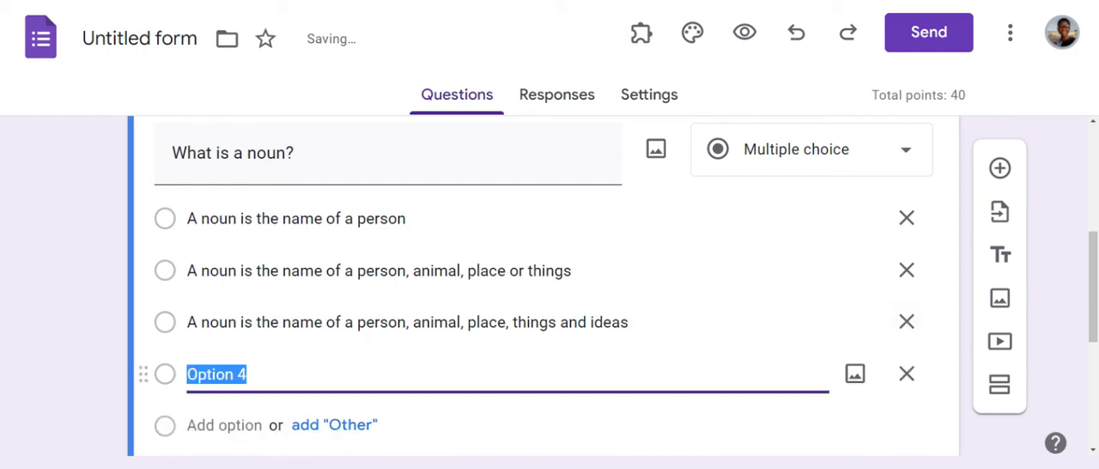
pyautogui.write('How you dey')
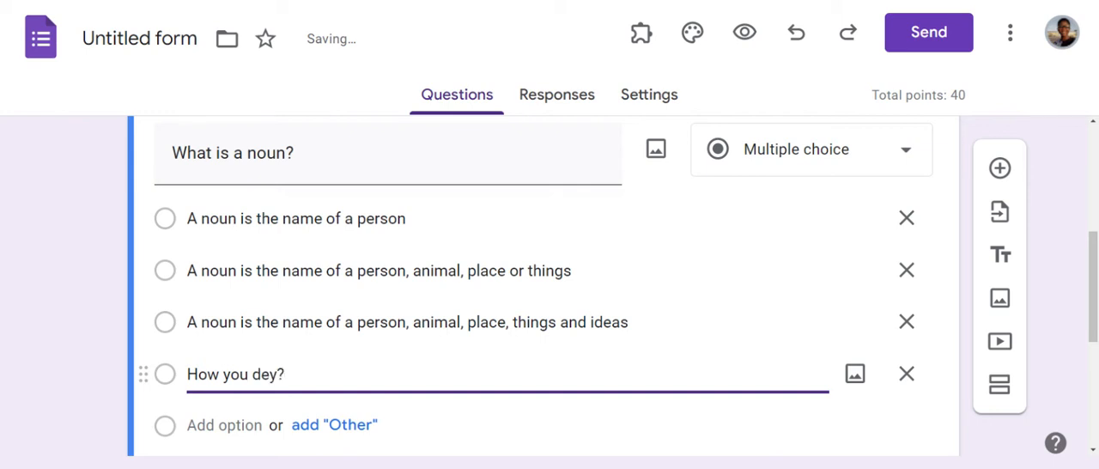
pyautogui.write('?')
pyautogui.click(907, 374)
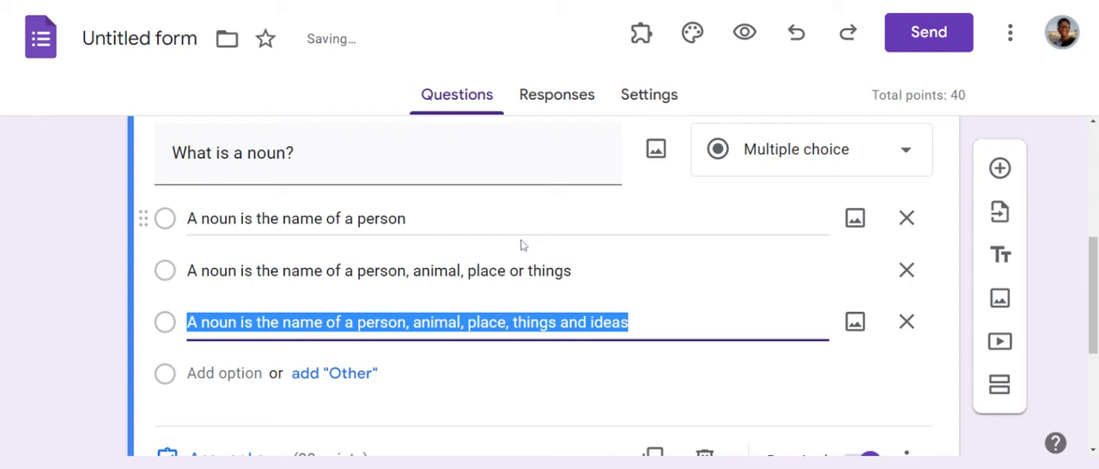
# Step: Examine the image sources available for the noun question and its additional display and shuffle options
pyautogui.click(659, 153)
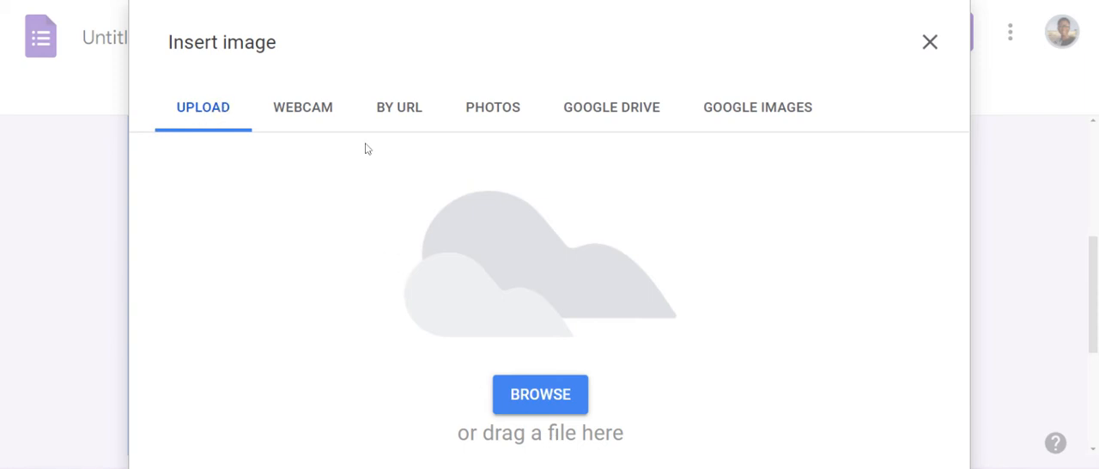
pyautogui.click(929, 42)
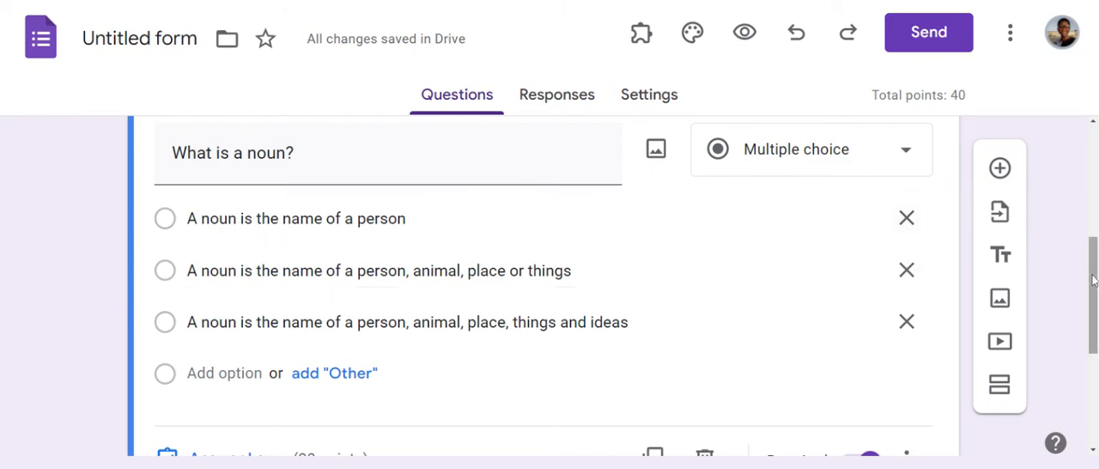
pyautogui.moveTo(1093, 279); pyautogui.dragTo(1093, 300)
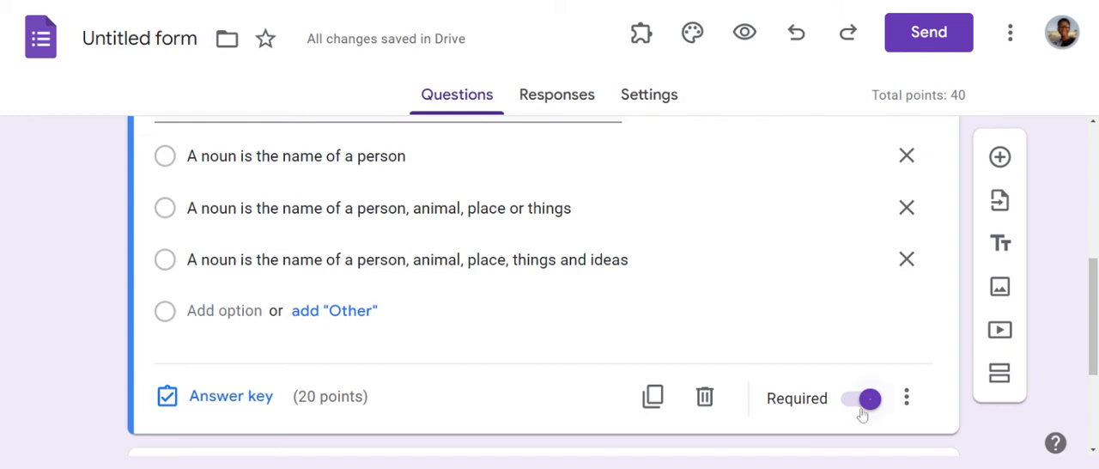
pyautogui.click(908, 398)
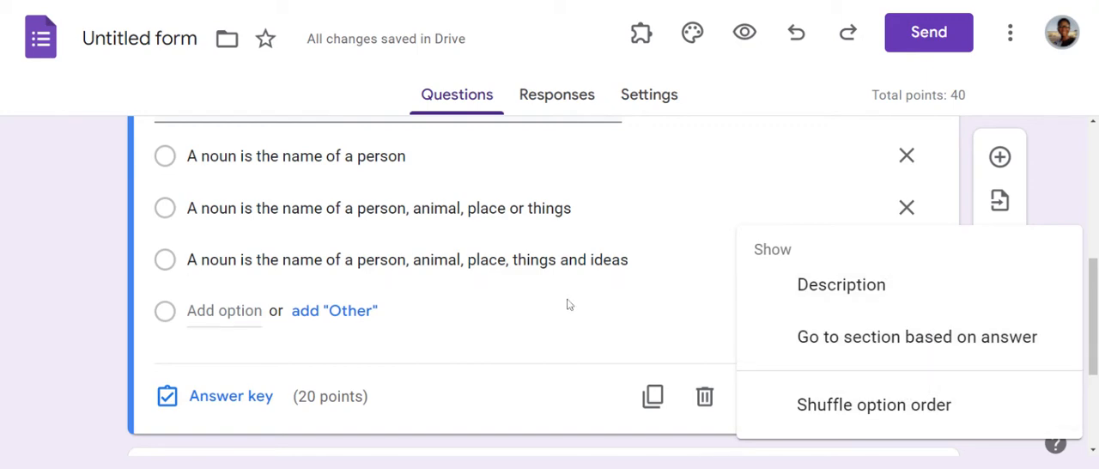
pyautogui.click(623, 350)
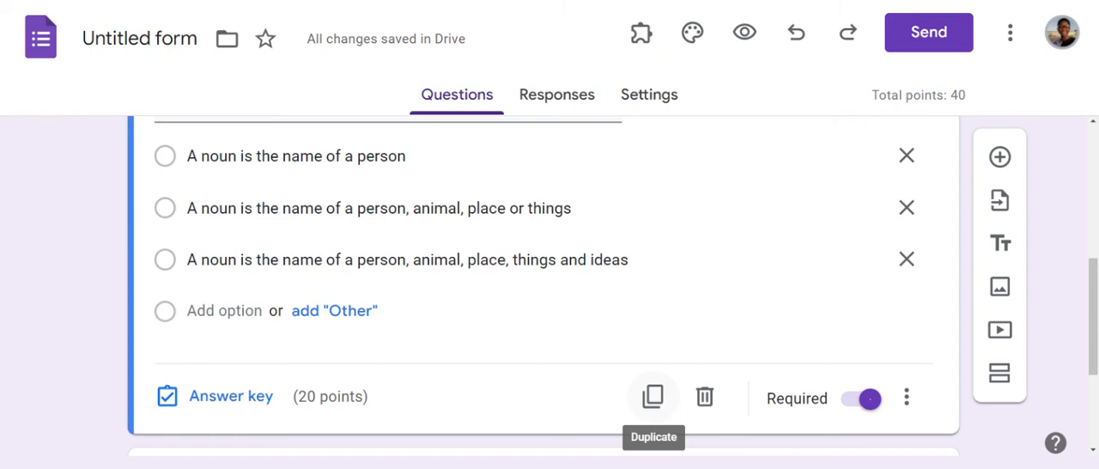
# Step: Duplicate the multiple-choice noun question and add a new blank question below the copy
pyautogui.click(653, 396)
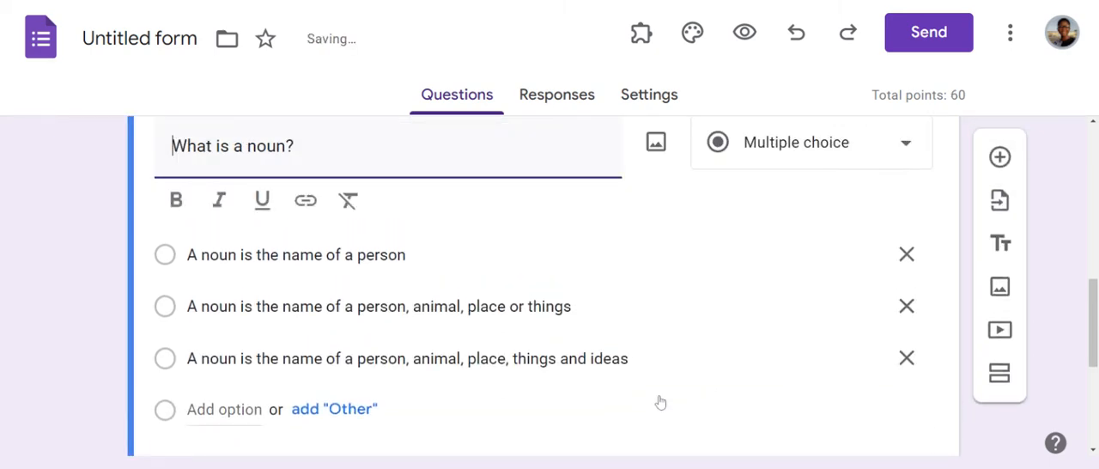
pyautogui.moveTo(1093, 333); pyautogui.dragTo(1094, 245)
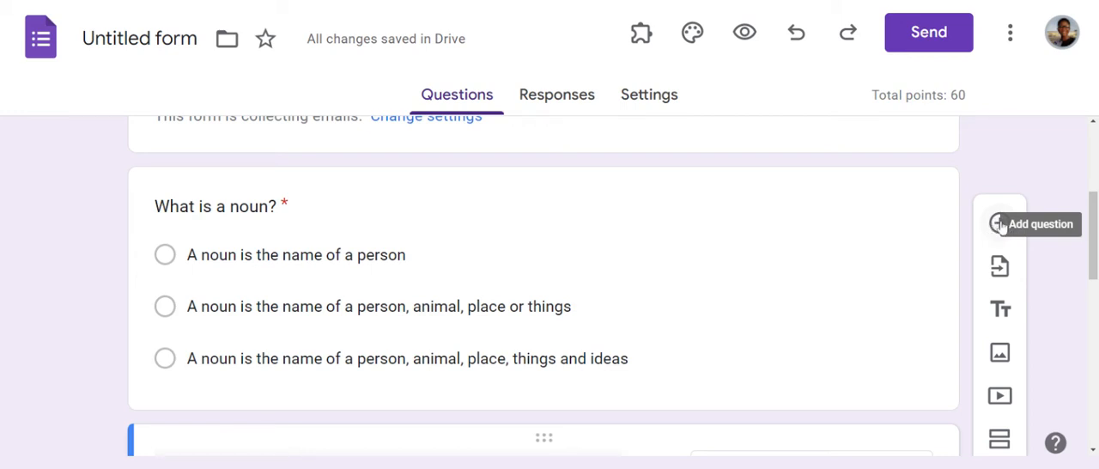
pyautogui.click(996, 224)
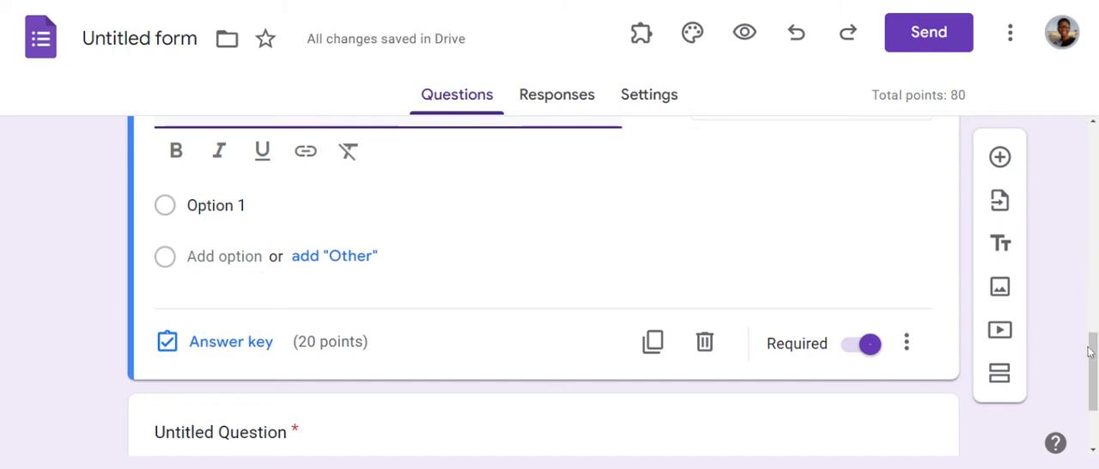
# Step: Change the duplicated noun question's type to Short answer
pyautogui.scroll(1, 1089, 350)
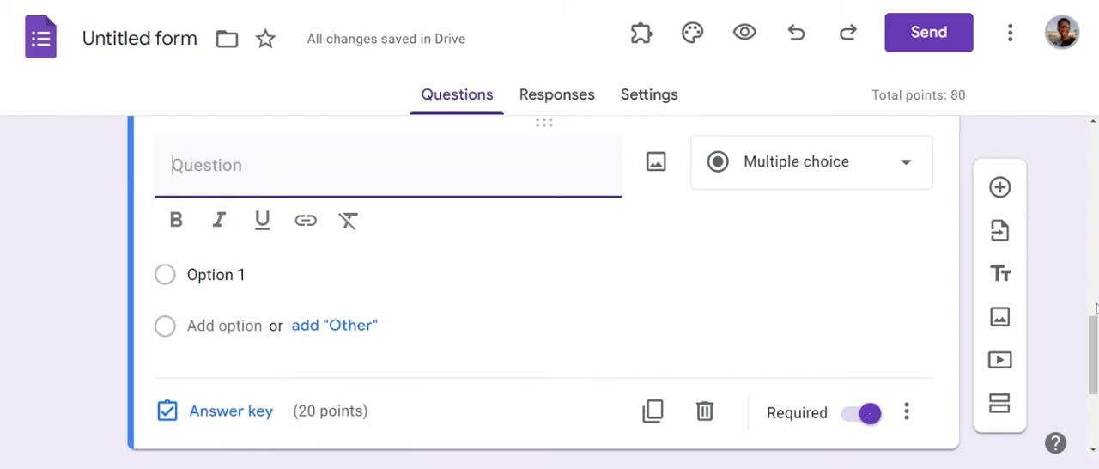
pyautogui.moveTo(1091, 345); pyautogui.dragTo(1090, 273)
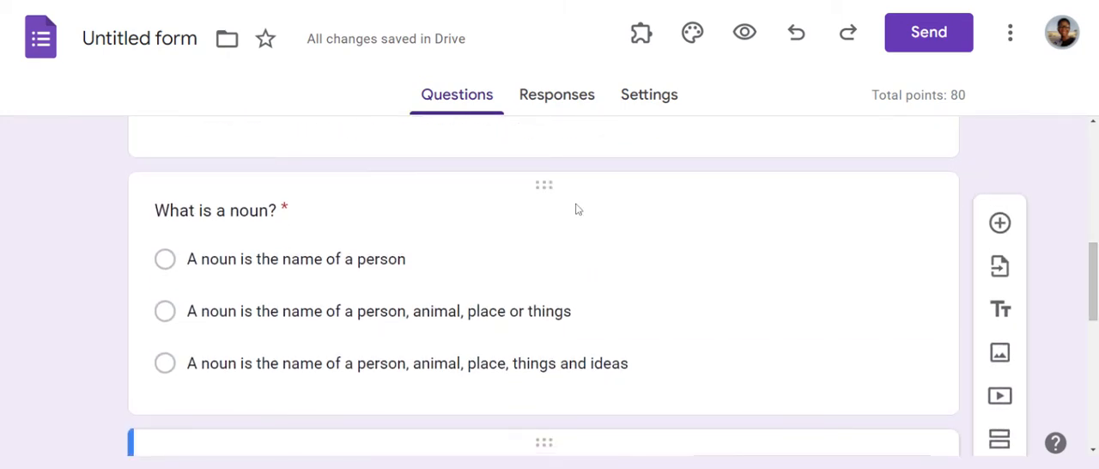
pyautogui.click(540, 188)
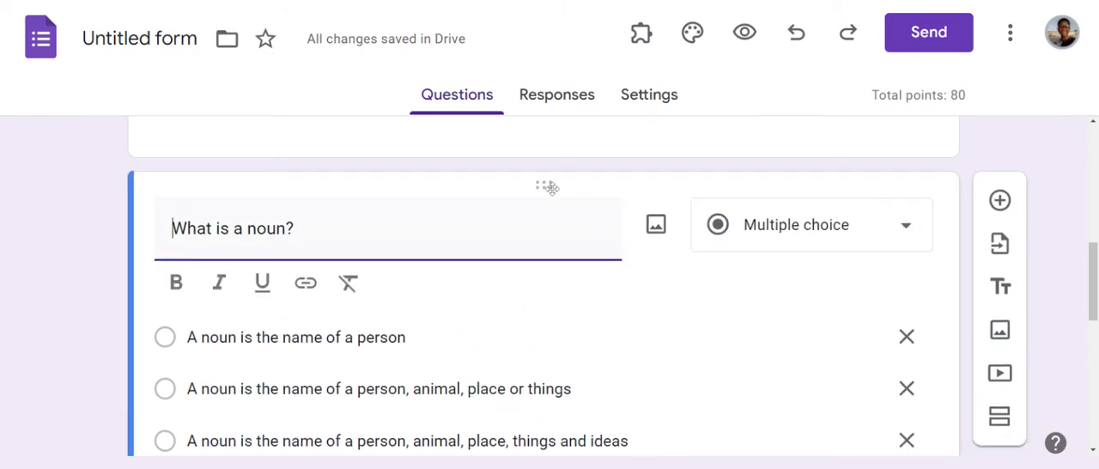
pyautogui.click(908, 229)
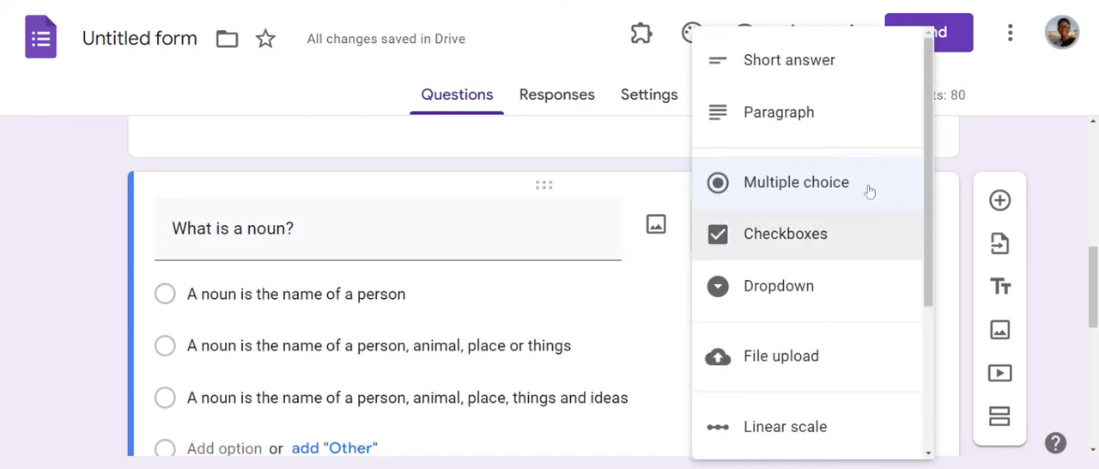
pyautogui.click(855, 73)
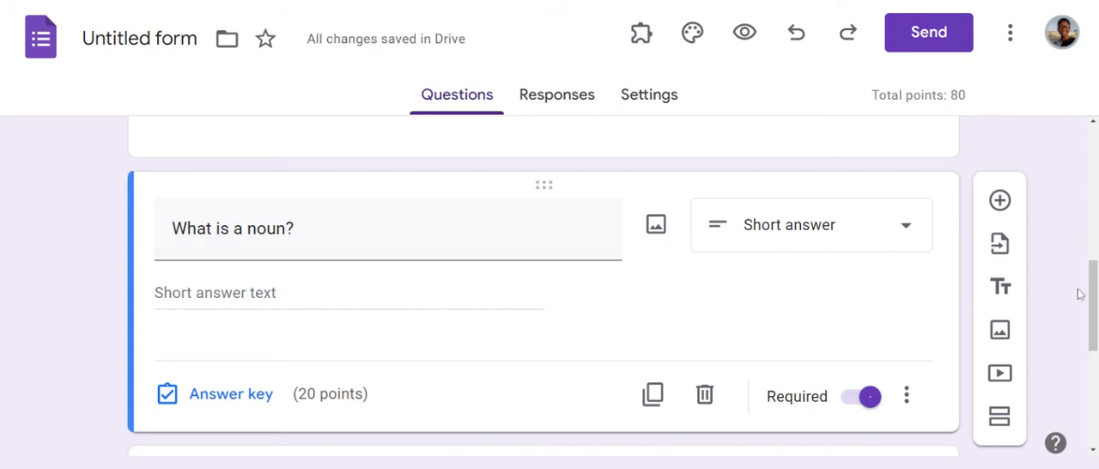
# Step: Duplicate the short-answer noun question and set the copy's type to Paragraph
pyautogui.scroll(-1, 1080, 295)
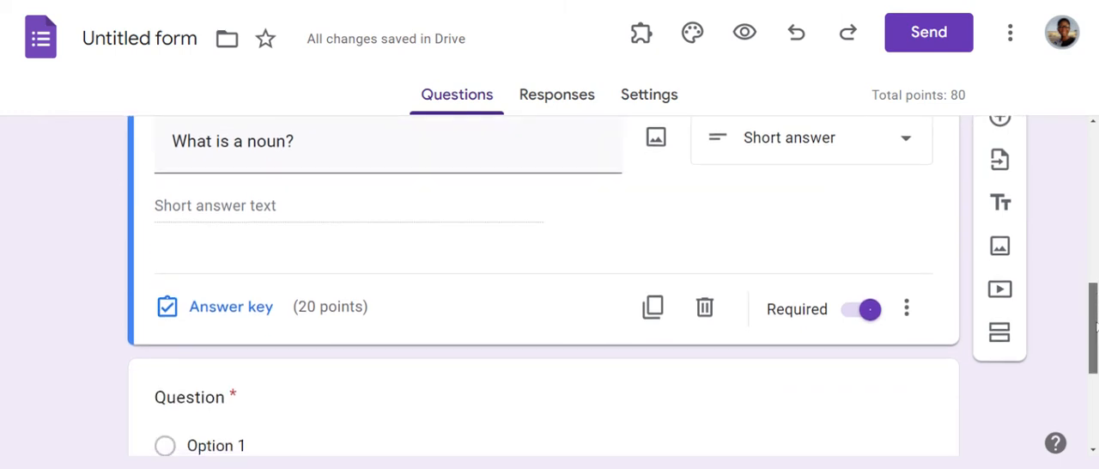
pyautogui.click(653, 306)
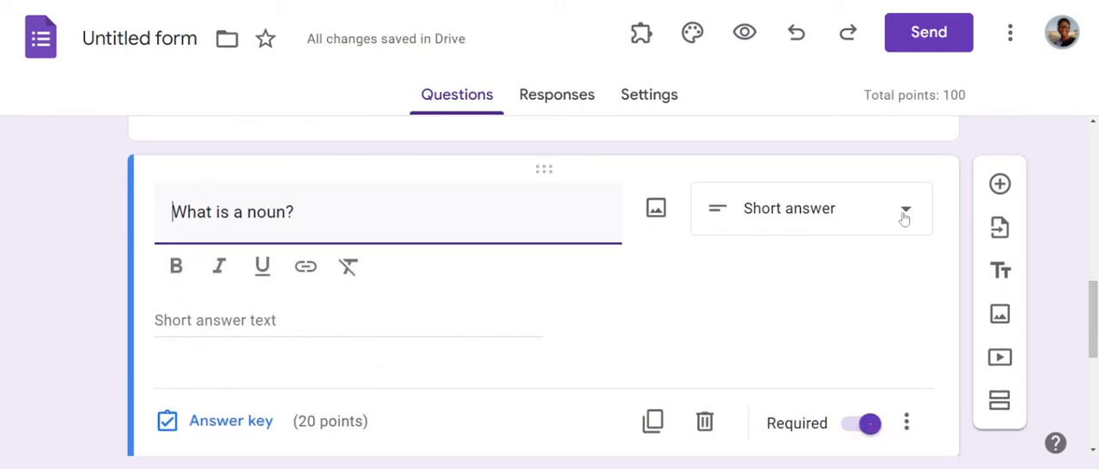
pyautogui.click(903, 216)
pyautogui.click(832, 114)
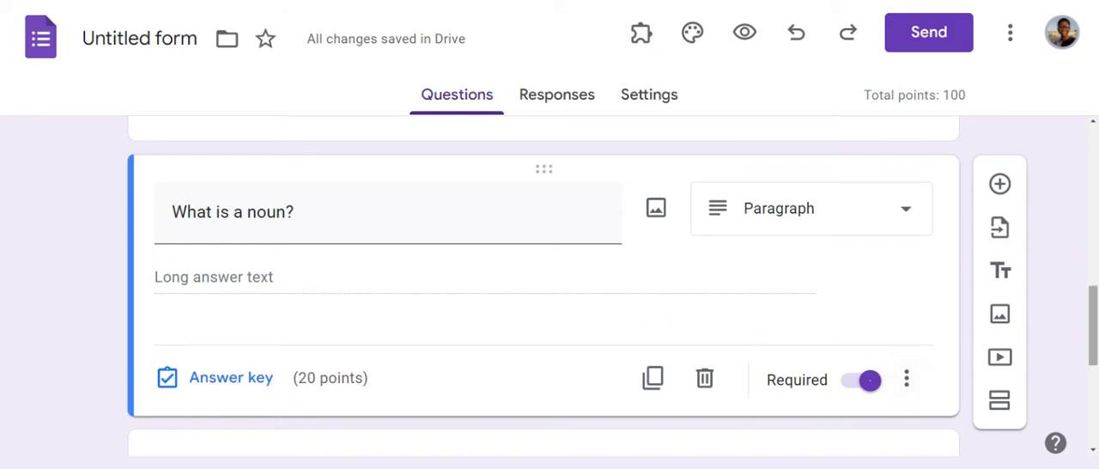
# Step: Duplicate the original multiple-choice noun question and set the copy's type to Checkboxes
pyautogui.moveTo(1093, 337); pyautogui.dragTo(1095, 247)
pyautogui.click(692, 206)
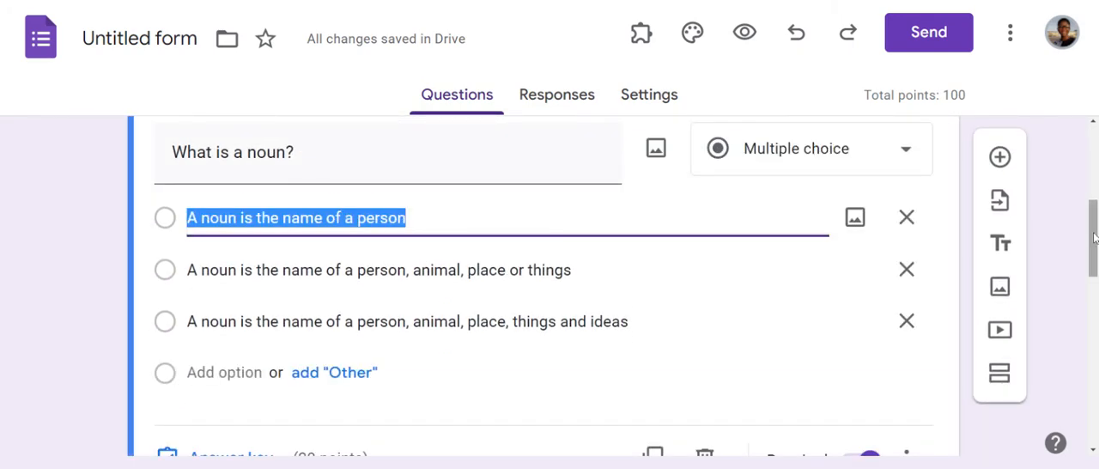
pyautogui.moveTo(1093, 242); pyautogui.dragTo(1095, 249)
pyautogui.click(653, 398)
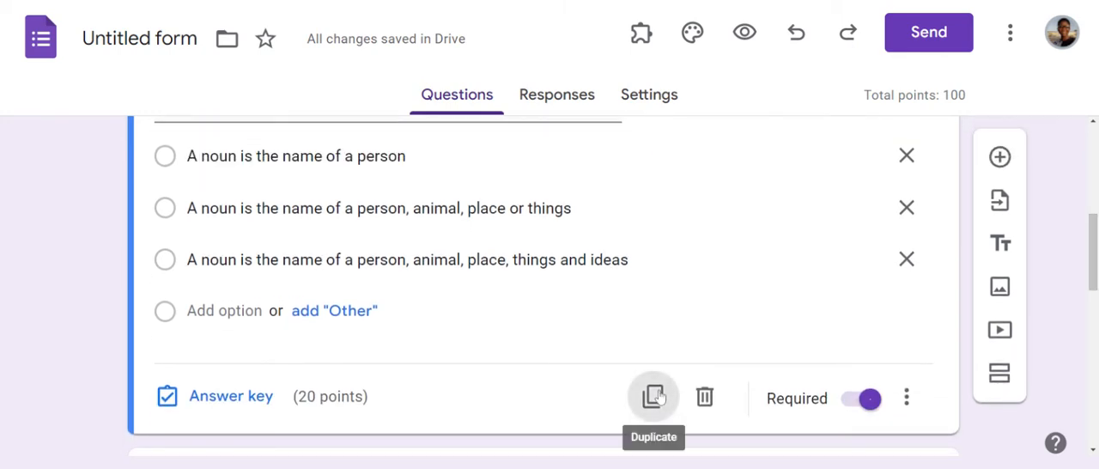
pyautogui.moveTo(1095, 266)
pyautogui.mouseDown()
pyautogui.moveTo(1094, 199)
pyautogui.moveTo(1095, 260)
pyautogui.mouseUp()
pyautogui.click(909, 207)
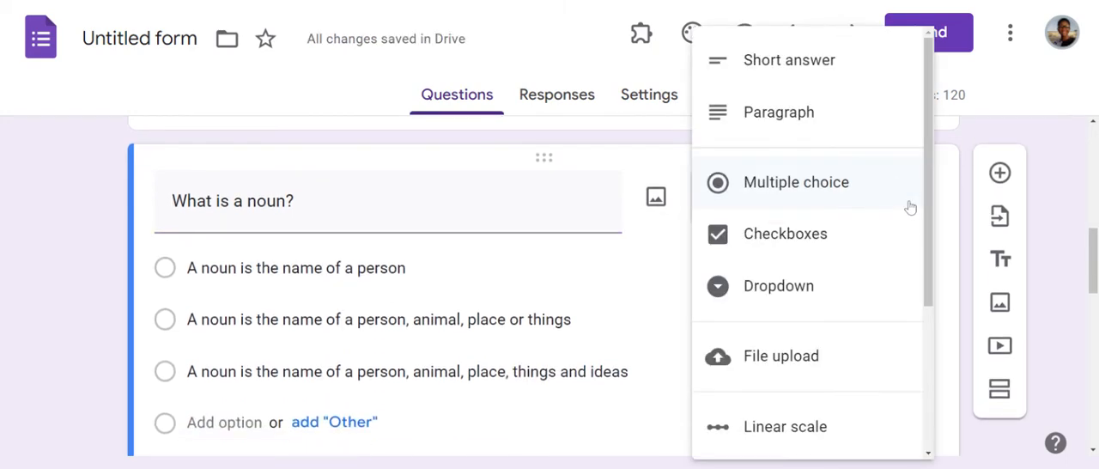
pyautogui.click(836, 237)
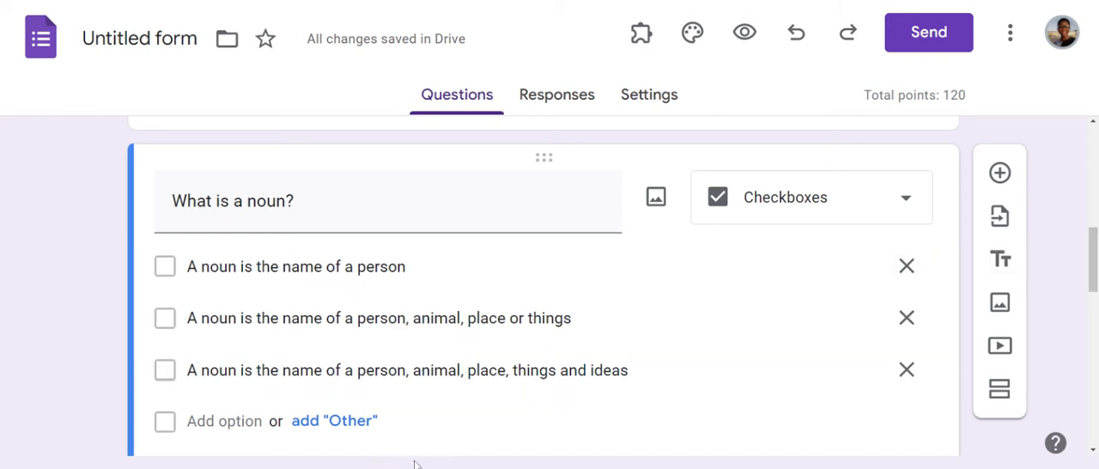
# Step: Duplicate the checkboxes noun question and set the copy's type to Dropdown
pyautogui.moveTo(1094, 241); pyautogui.dragTo(1095, 262)
pyautogui.click(652, 411)
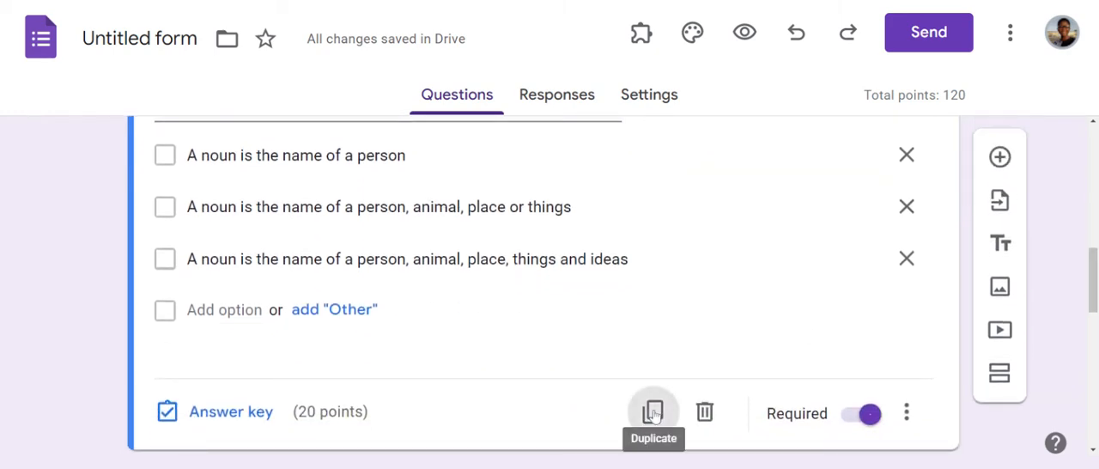
pyautogui.moveTo(1094, 278)
pyautogui.mouseDown()
pyautogui.moveTo(1094, 237)
pyautogui.moveTo(1094, 265)
pyautogui.mouseUp()
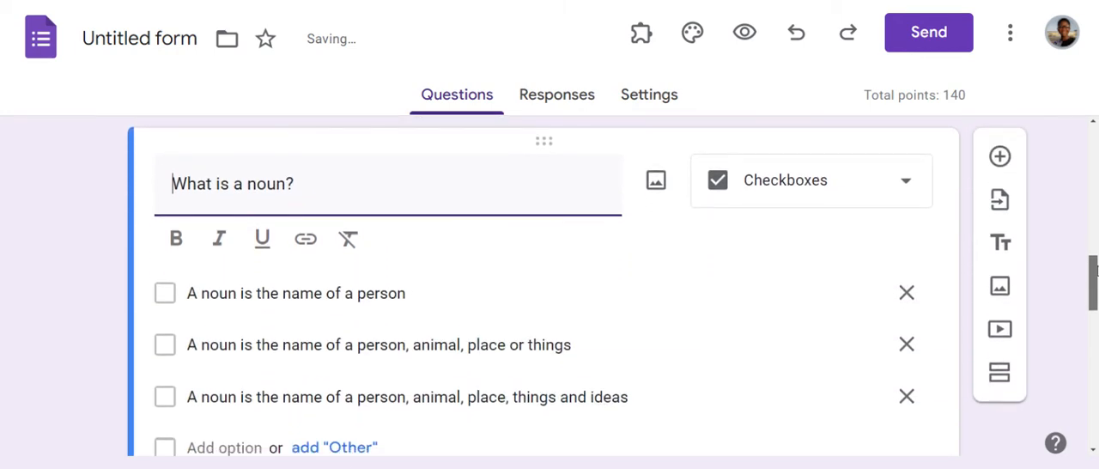
pyautogui.click(908, 186)
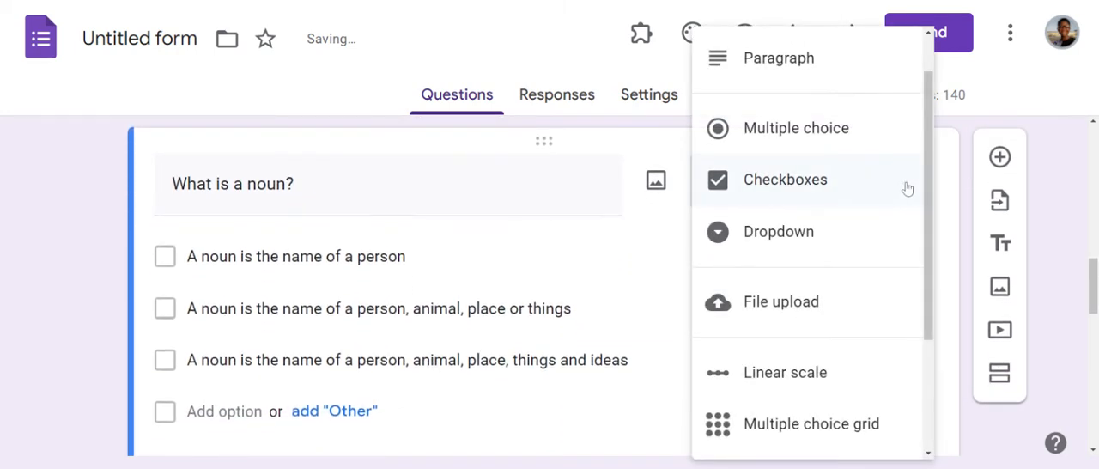
pyautogui.click(831, 237)
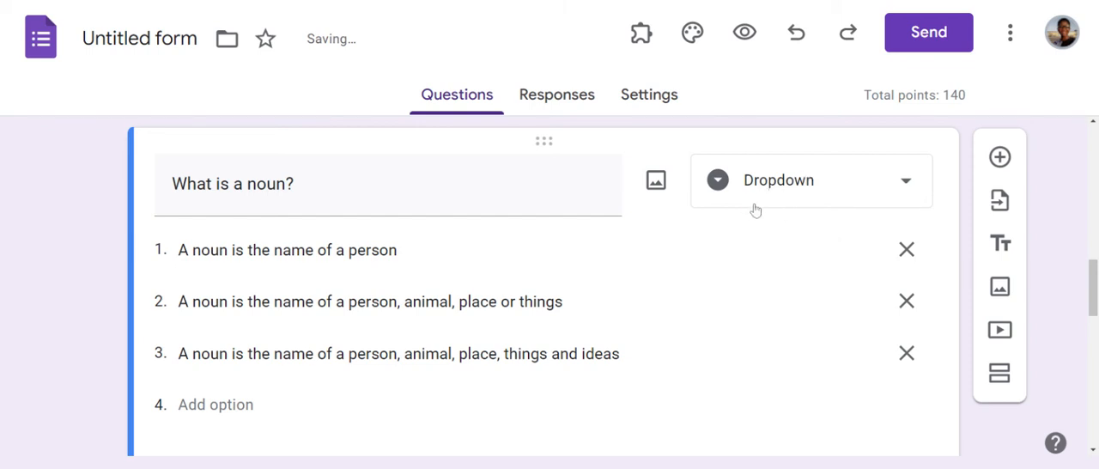
# Step: Duplicate the dropdown noun question
pyautogui.click(907, 182)
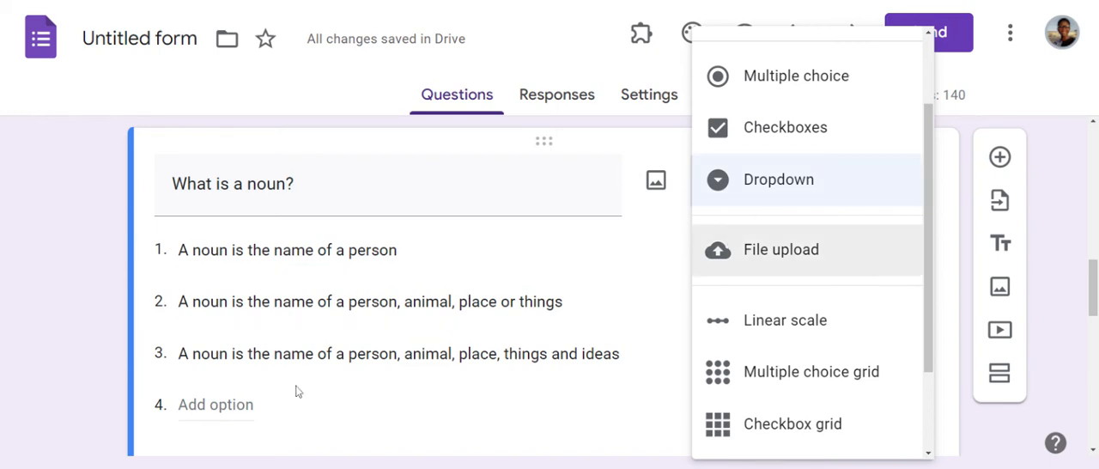
pyautogui.click(1060, 355)
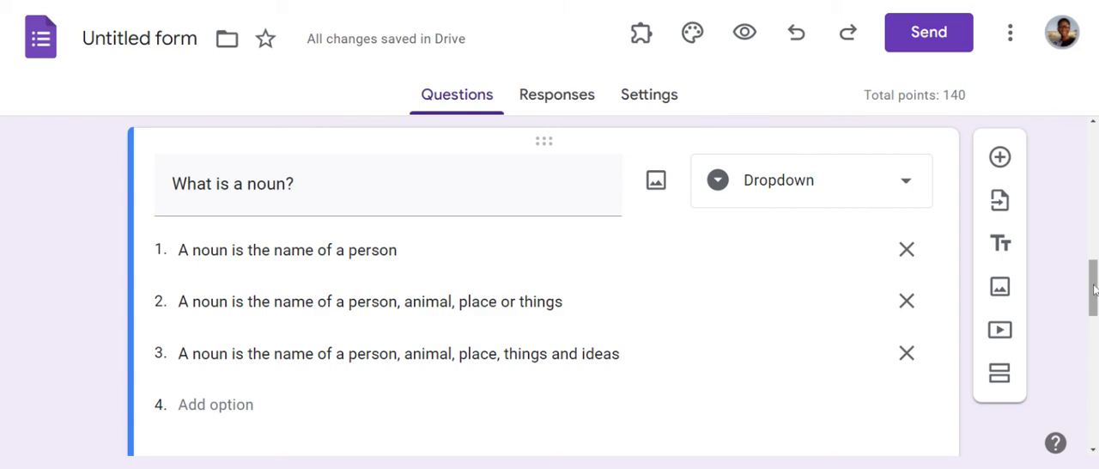
pyautogui.moveTo(1093, 291); pyautogui.dragTo(1095, 309)
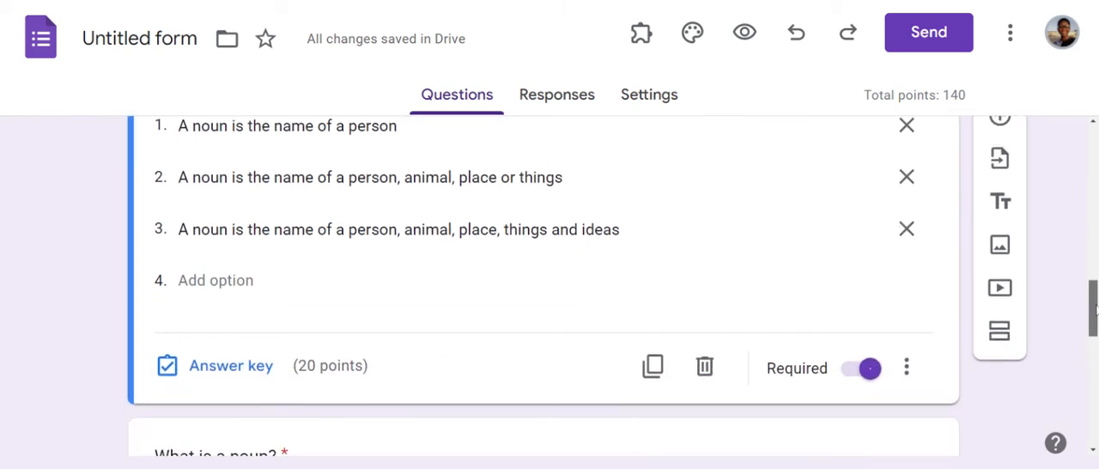
pyautogui.click(653, 365)
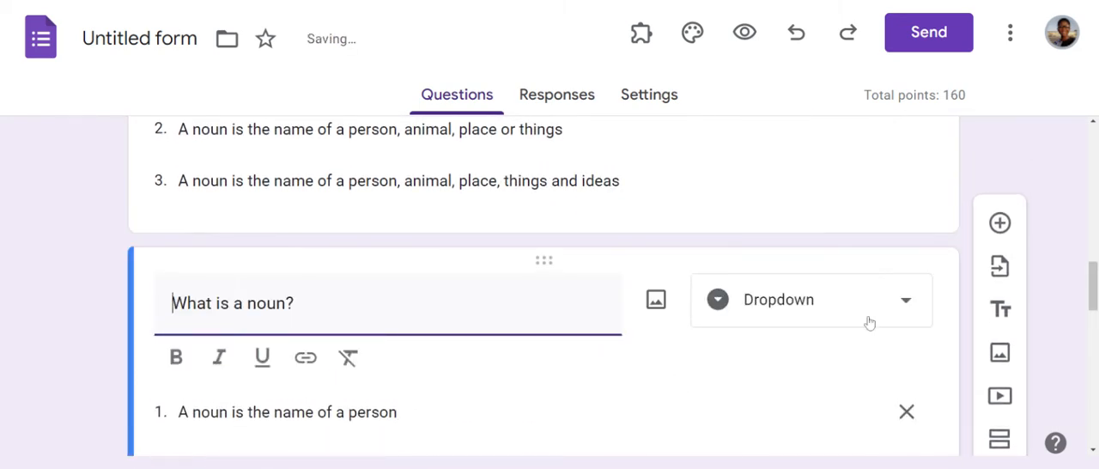
pyautogui.moveTo(1093, 305); pyautogui.dragTo(1094, 318)
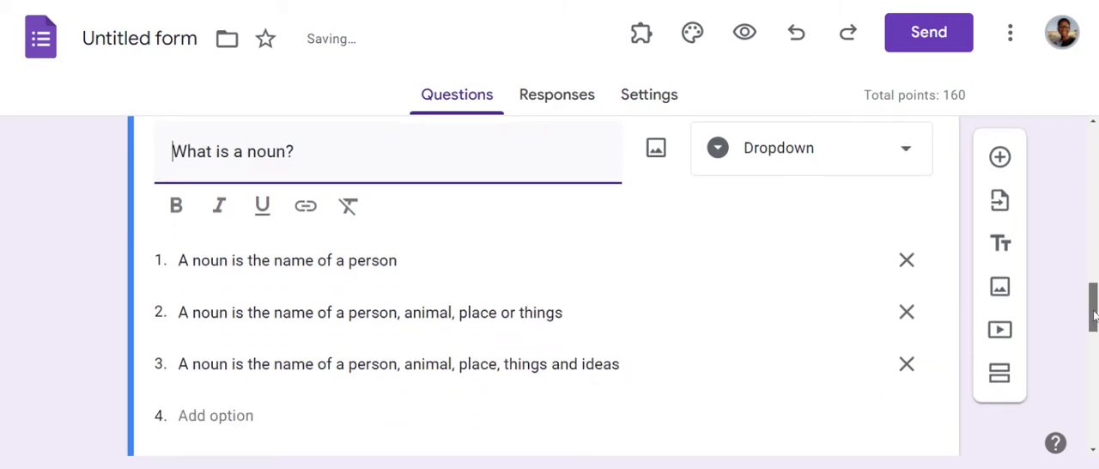
pyautogui.click(906, 151)
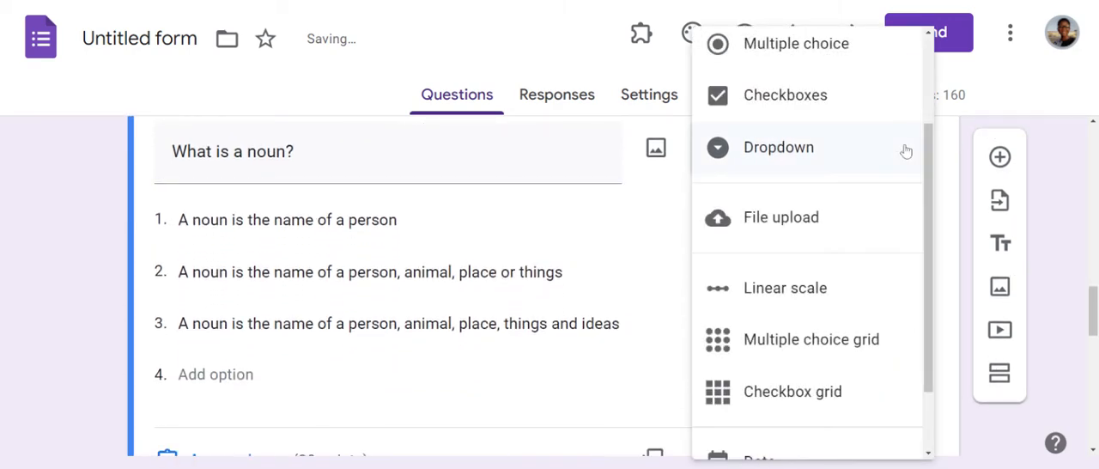
pyautogui.click(827, 219)
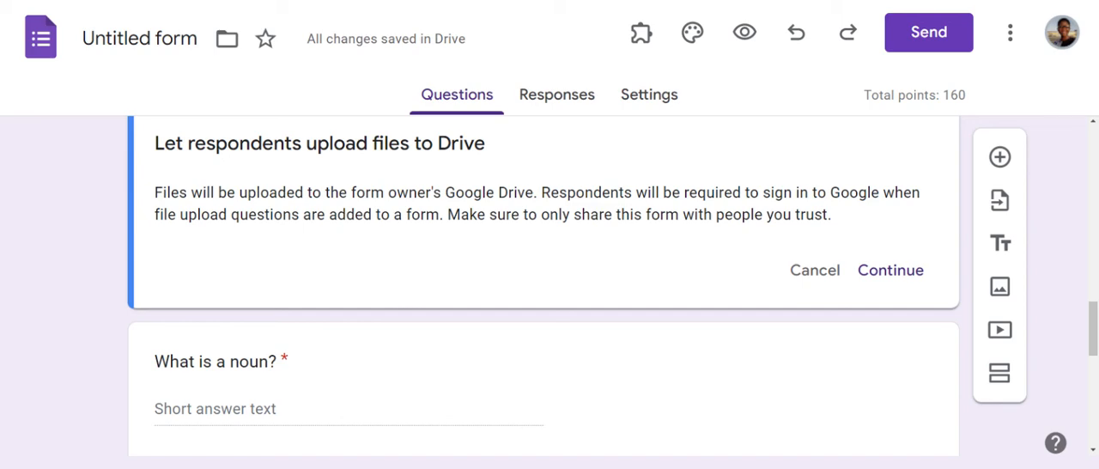
pyautogui.click(820, 273)
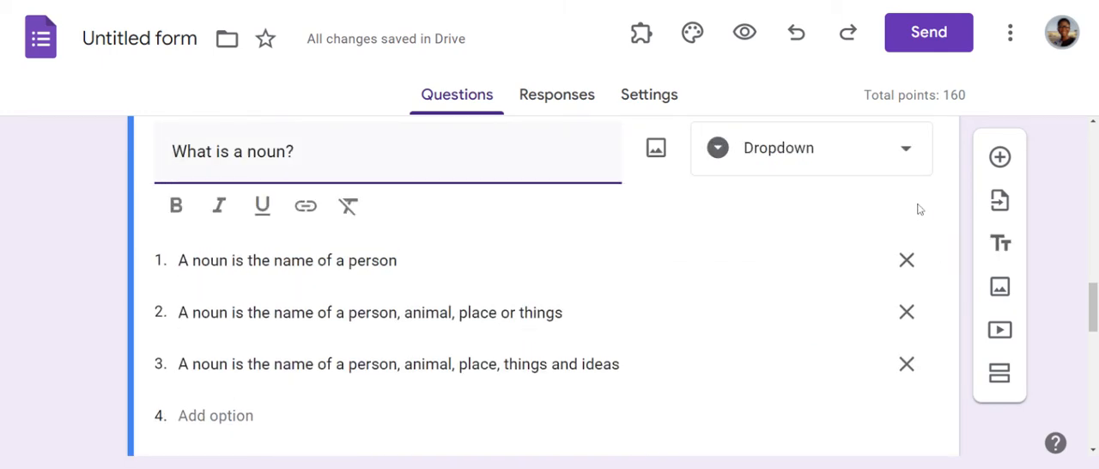
# Step: Change the duplicated dropdown noun question's type to Linear scale
pyautogui.click(906, 146)
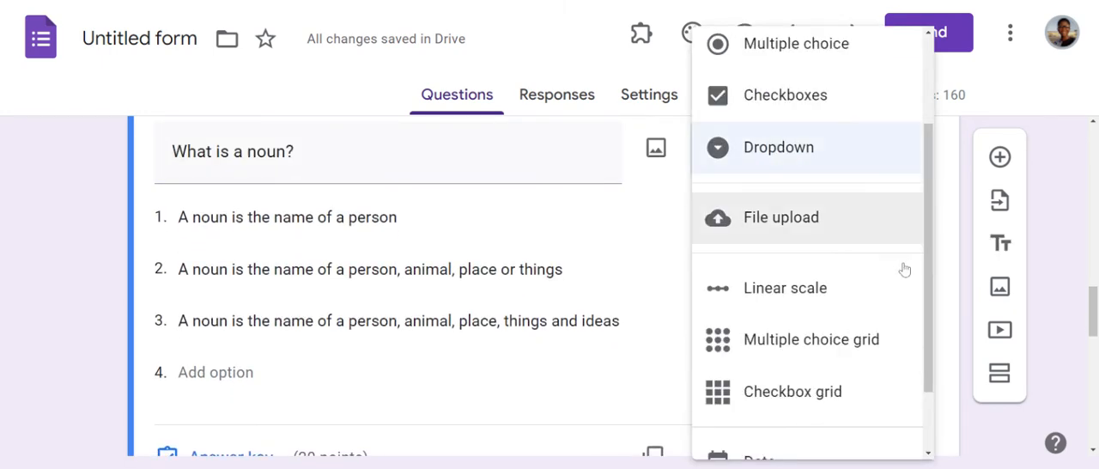
pyautogui.scroll(-1, 927, 305)
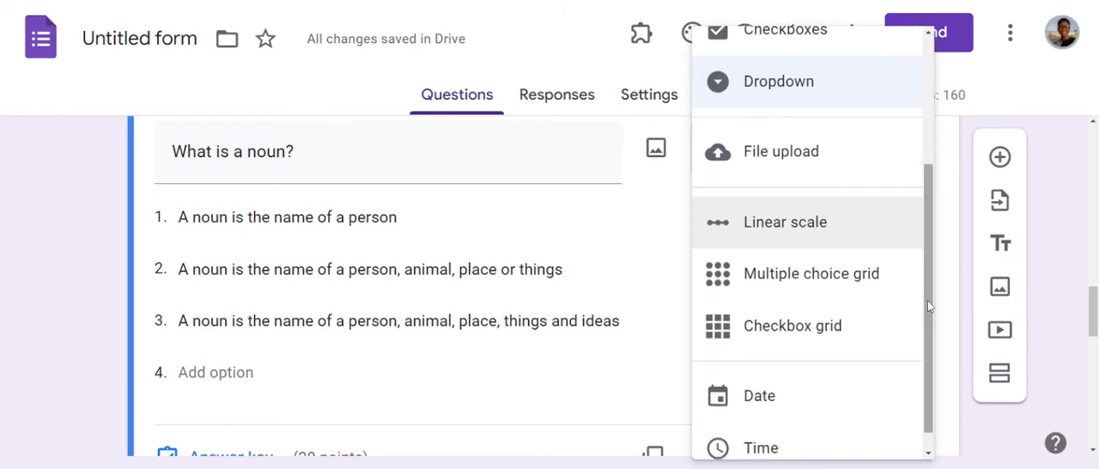
pyautogui.click(824, 219)
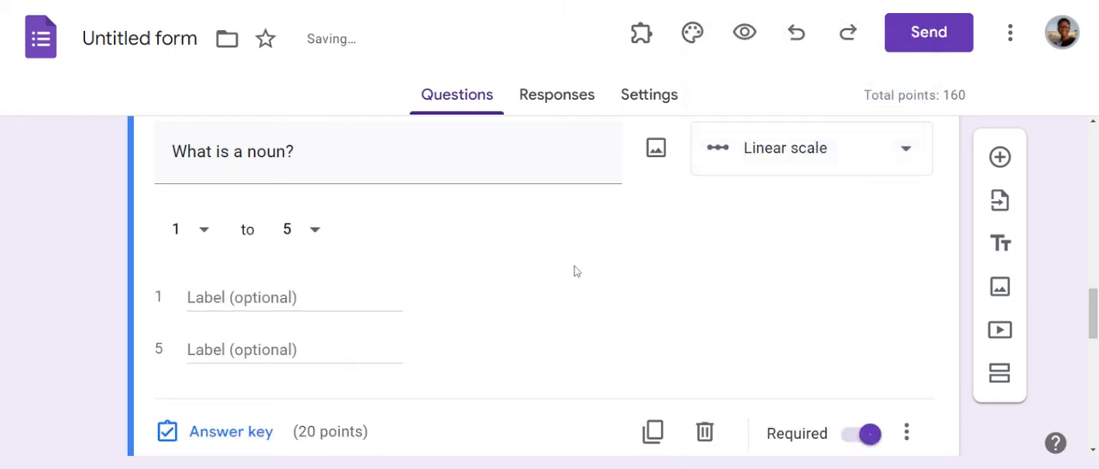
# Step: Set the linear scale question's range from 1 to 10
pyautogui.click(204, 231)
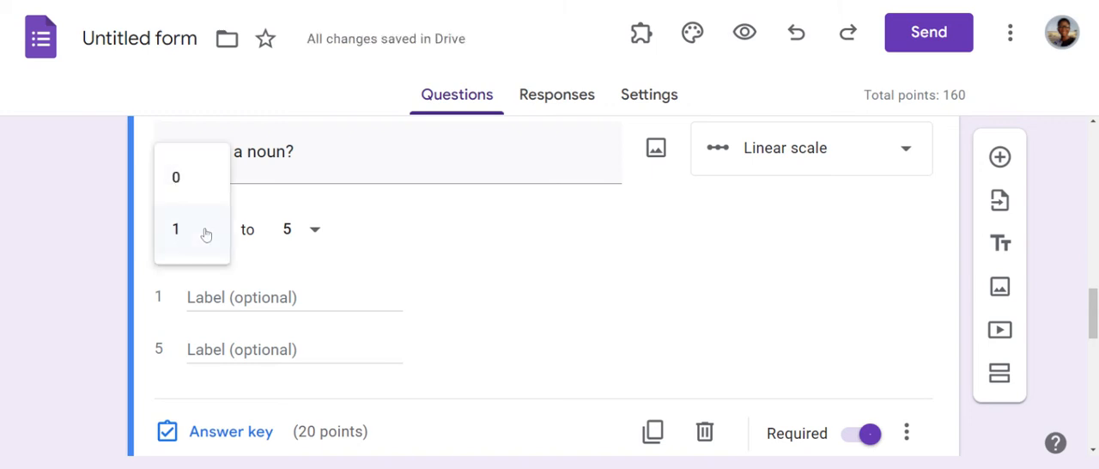
pyautogui.click(206, 233)
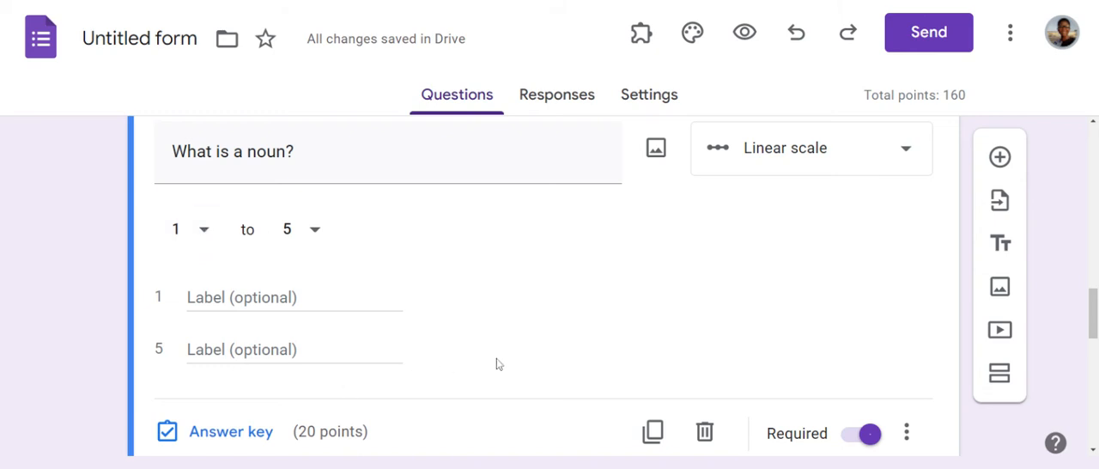
pyautogui.click(313, 232)
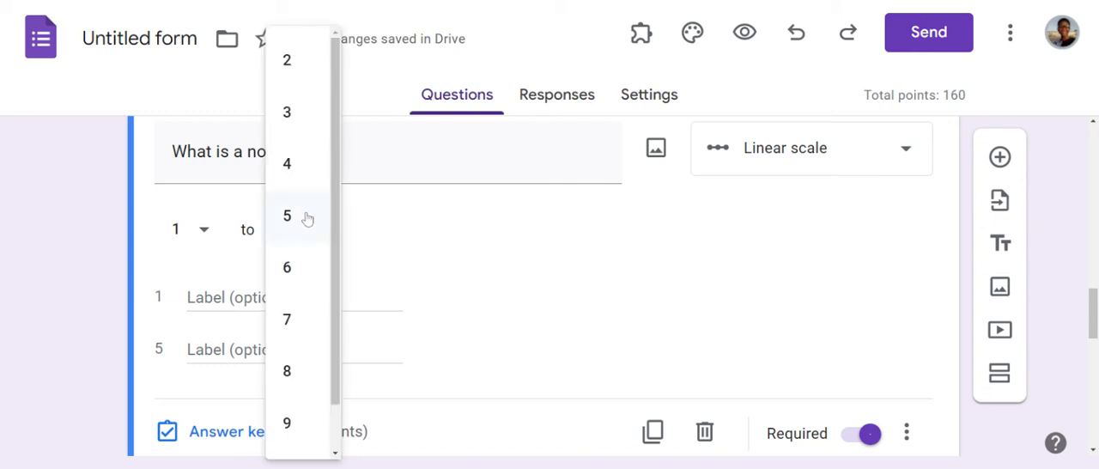
pyautogui.click(291, 421)
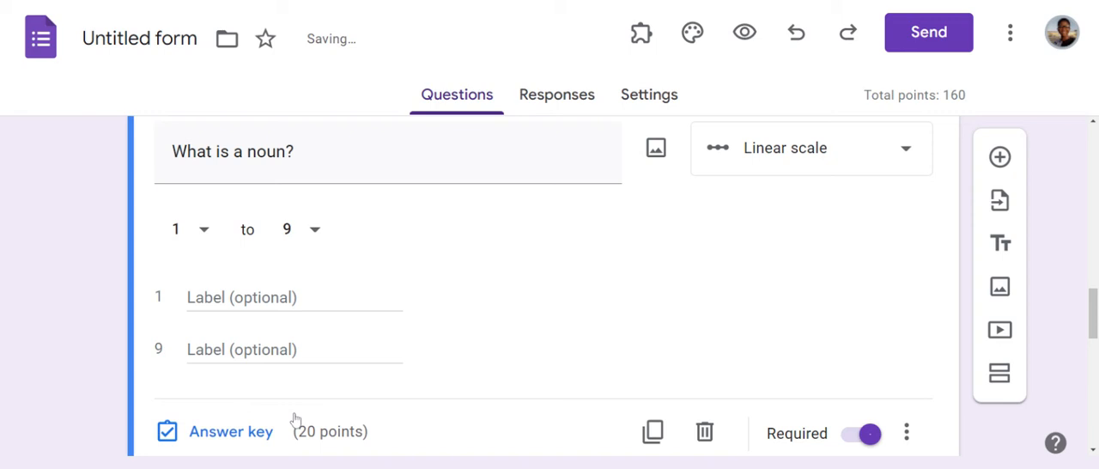
pyautogui.click(316, 242)
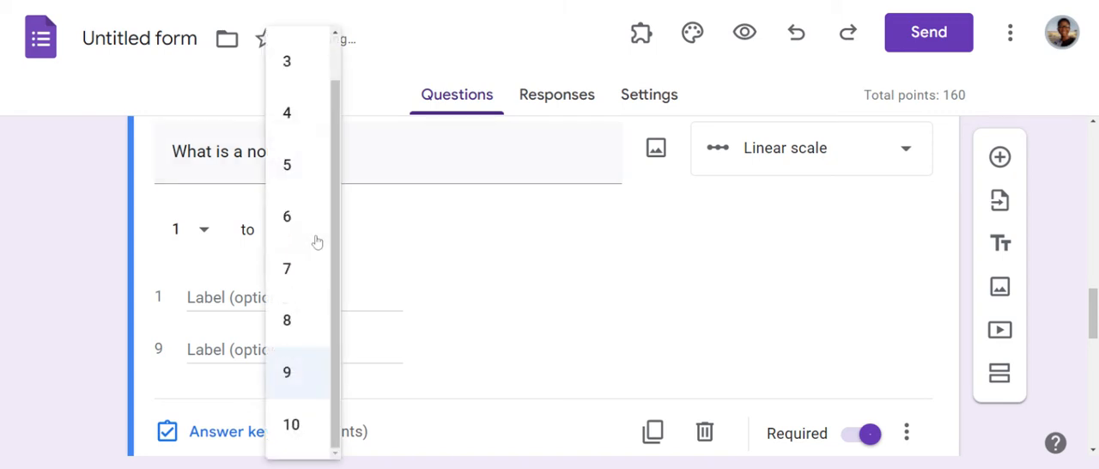
pyautogui.click(305, 447)
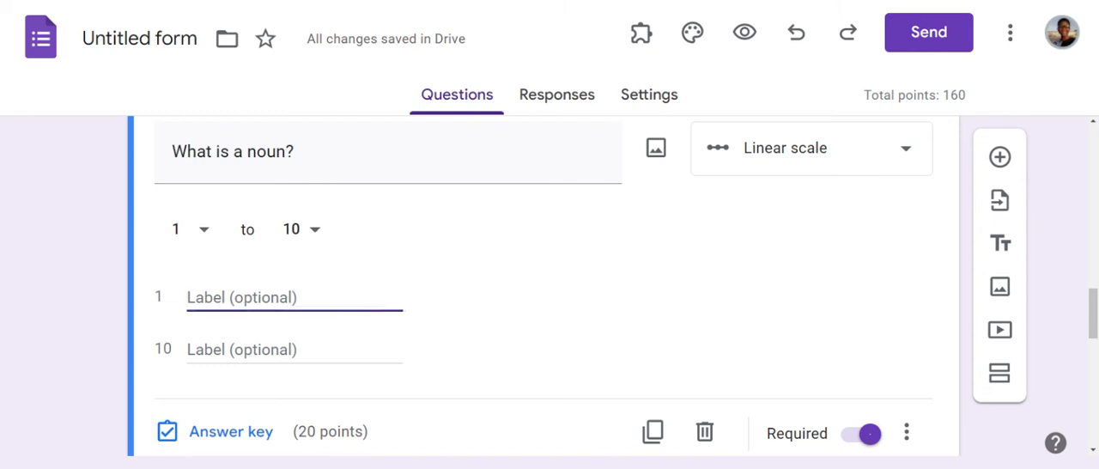
# Step: Label the scale's lowest value, 1, as "This noun is singular"
pyautogui.write('A n')
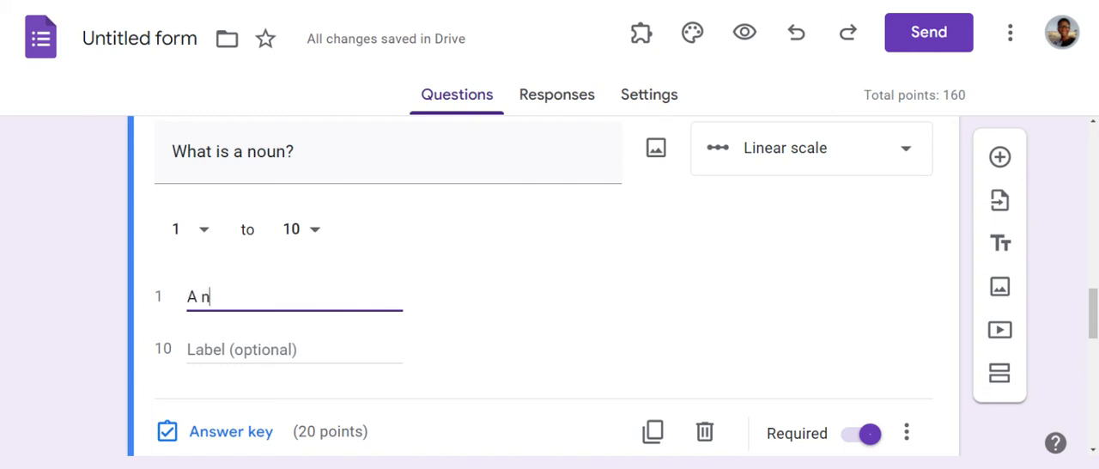
pyautogui.press('BackSpace')
pyautogui.press('BackSpace')
pyautogui.press('BackSpace')
pyautogui.write('Th')
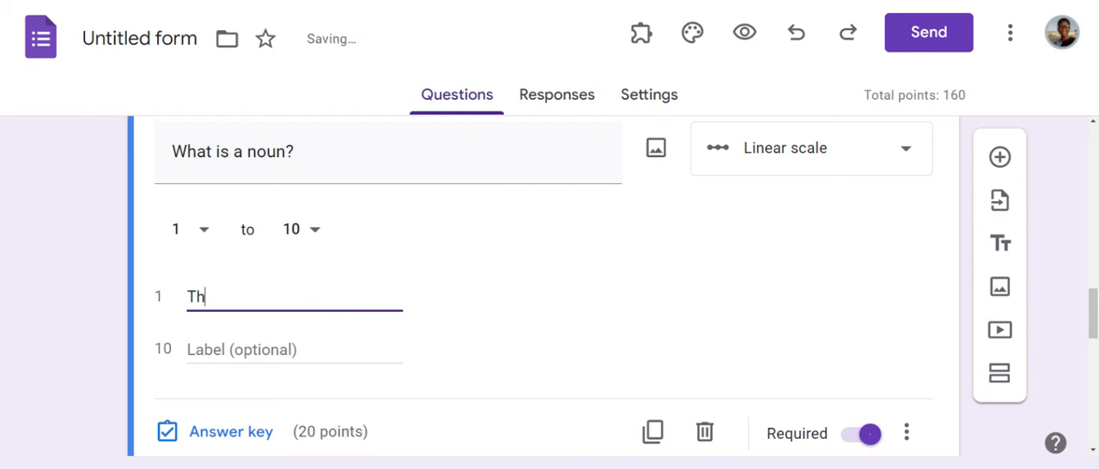
pyautogui.write('is noun is singular')
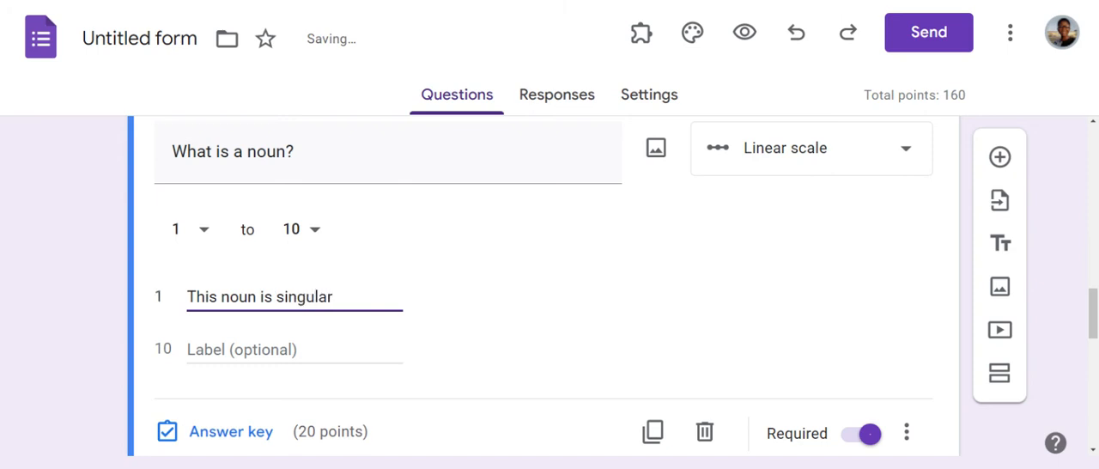
# Step: Label the scale's highest value, 10, as "This noun is Plural"
pyautogui.click(242, 350)
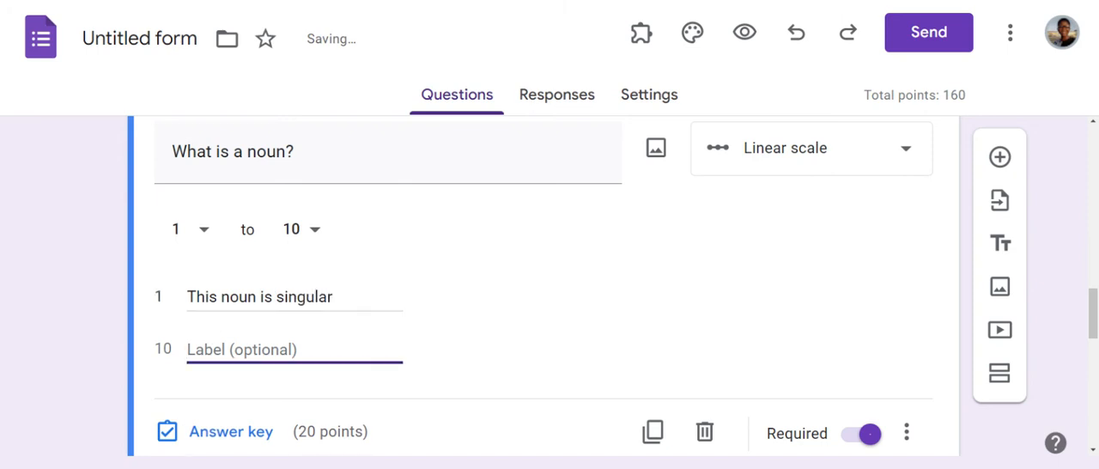
pyautogui.write('R')
pyautogui.press('BackSpace')
pyautogui.write('This n')
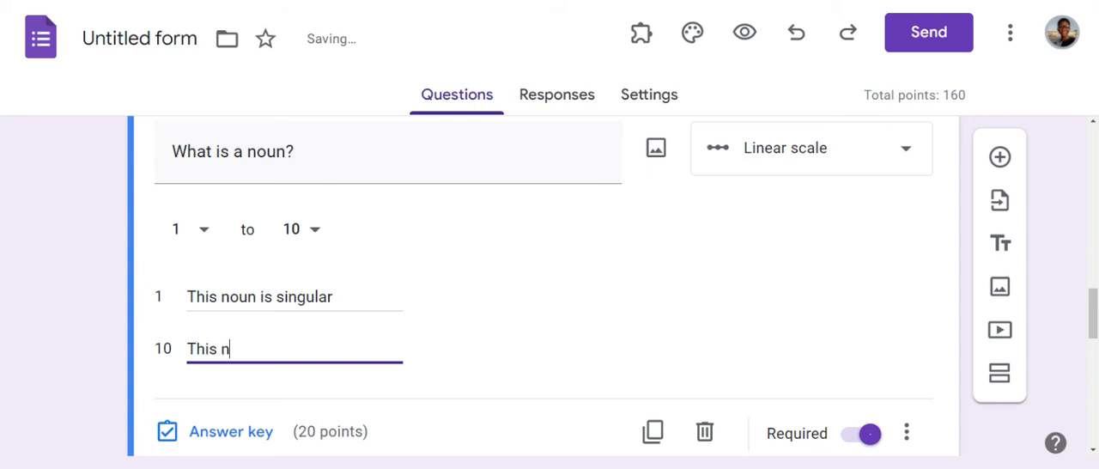
pyautogui.write('oun is Plural')
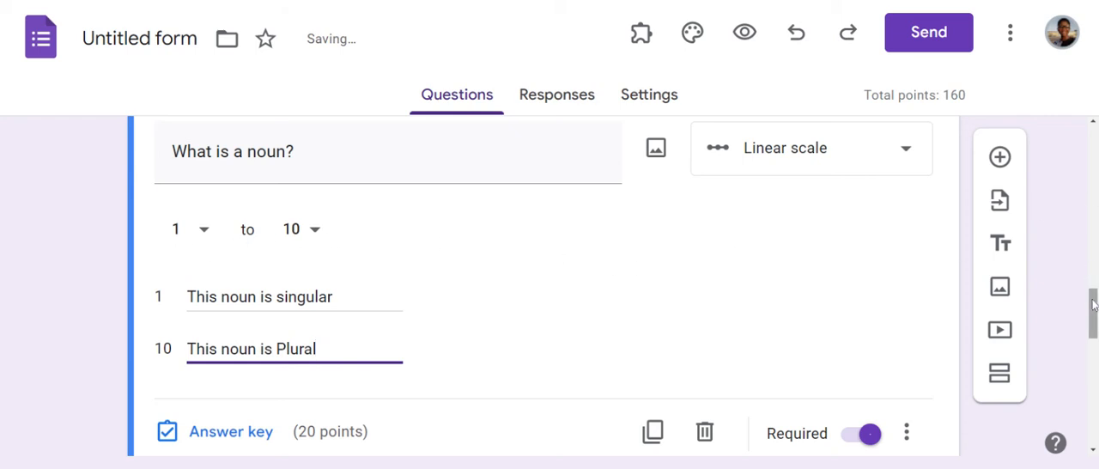
# Step: Duplicate the linear scale noun question and set the copy's type to Multiple choice grid
pyautogui.moveTo(1093, 307)
pyautogui.mouseDown()
pyautogui.moveTo(1093, 342)
pyautogui.moveTo(1094, 314)
pyautogui.mouseUp()
pyautogui.click(657, 380)
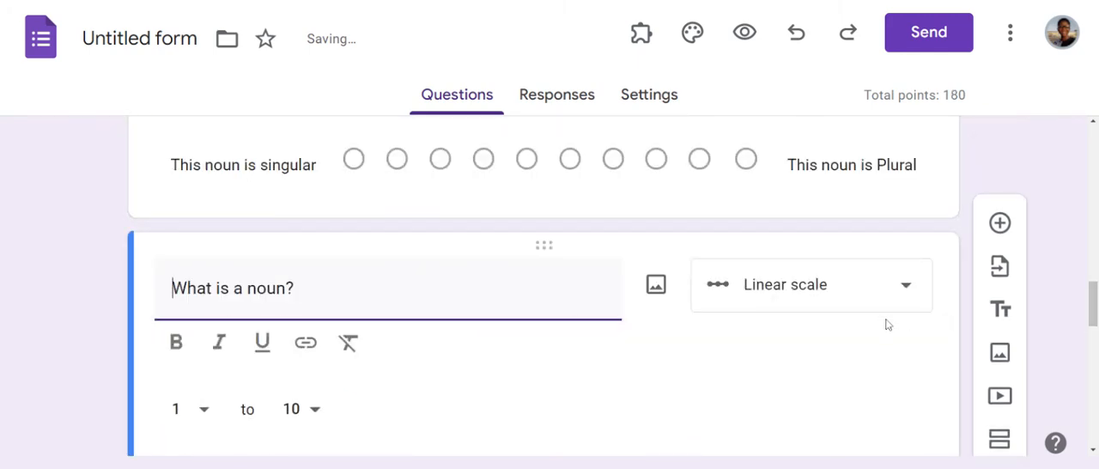
pyautogui.click(908, 291)
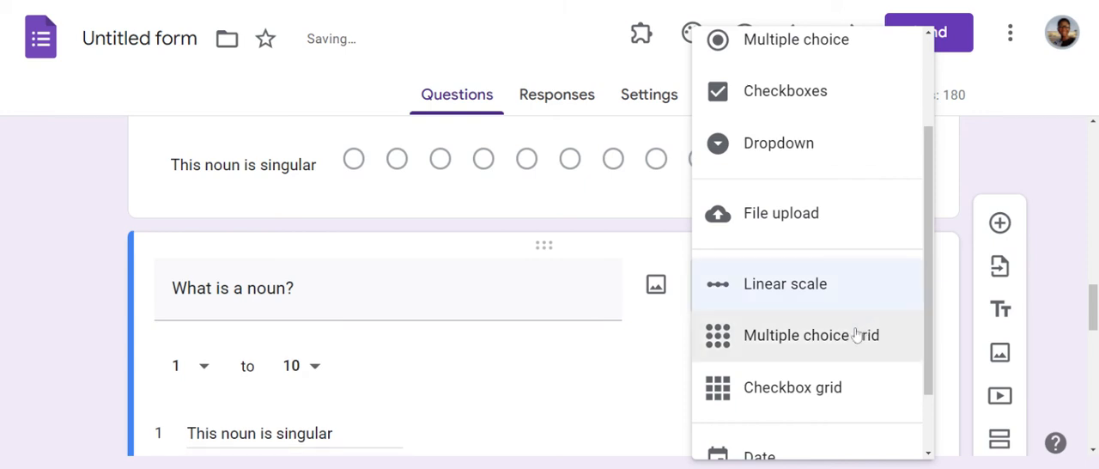
pyautogui.click(826, 337)
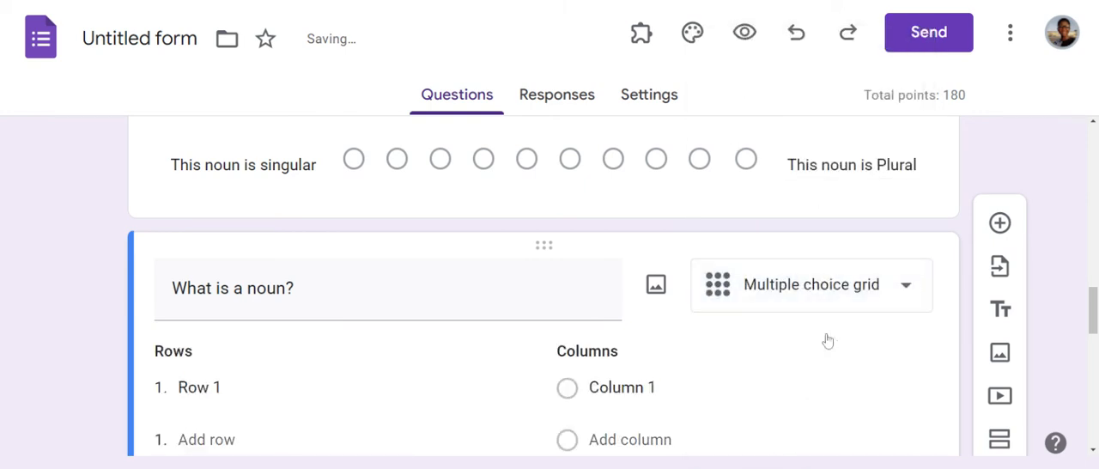
# Step: Name the multiple choice grid's first column "Most Likely" and add a second column named "Less Likely"
pyautogui.moveTo(1093, 306)
pyautogui.mouseDown()
pyautogui.moveTo(1094, 333)
pyautogui.moveTo(1094, 318)
pyautogui.mouseUp()
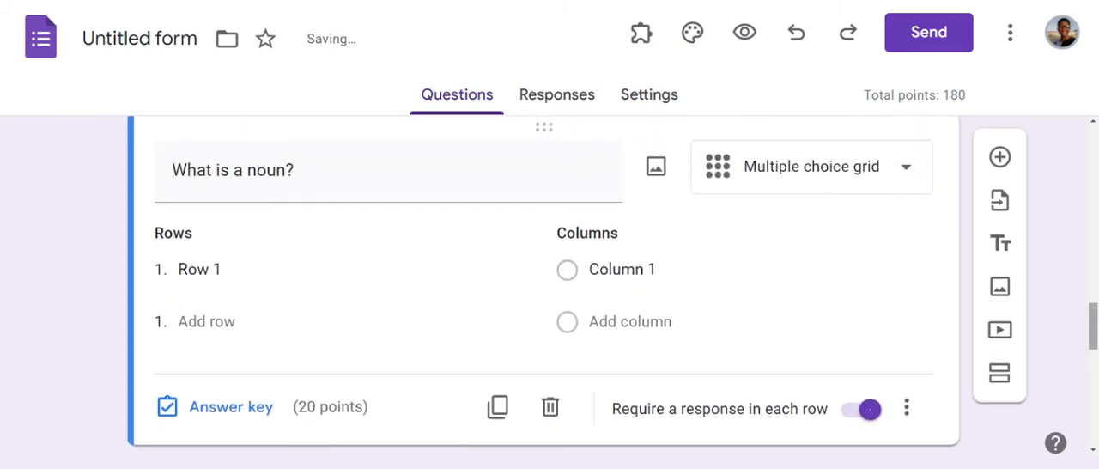
pyautogui.click(201, 271)
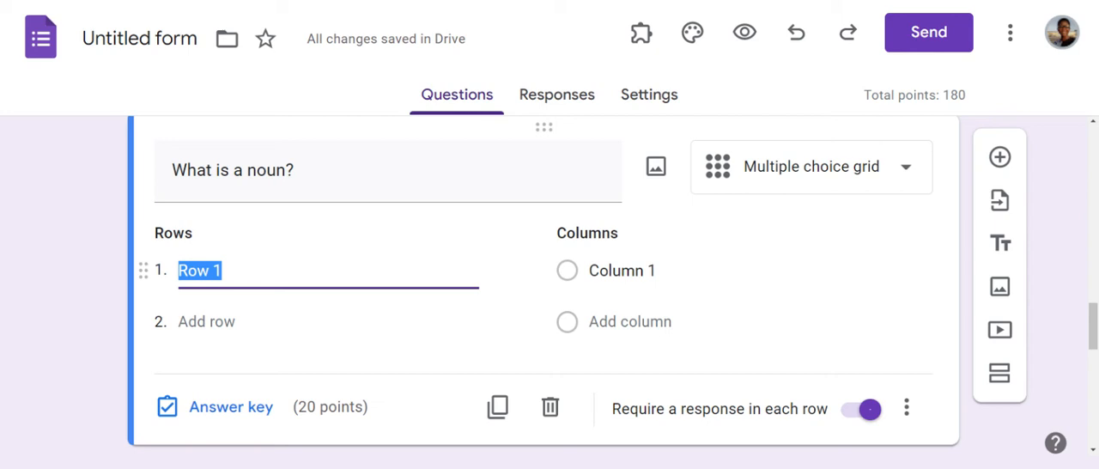
pyautogui.click(623, 271)
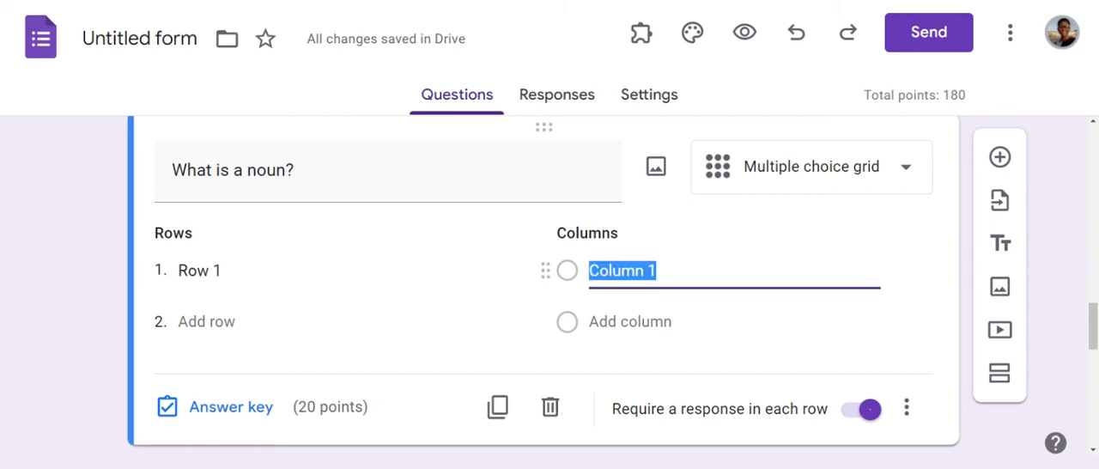
pyautogui.write('Most ')
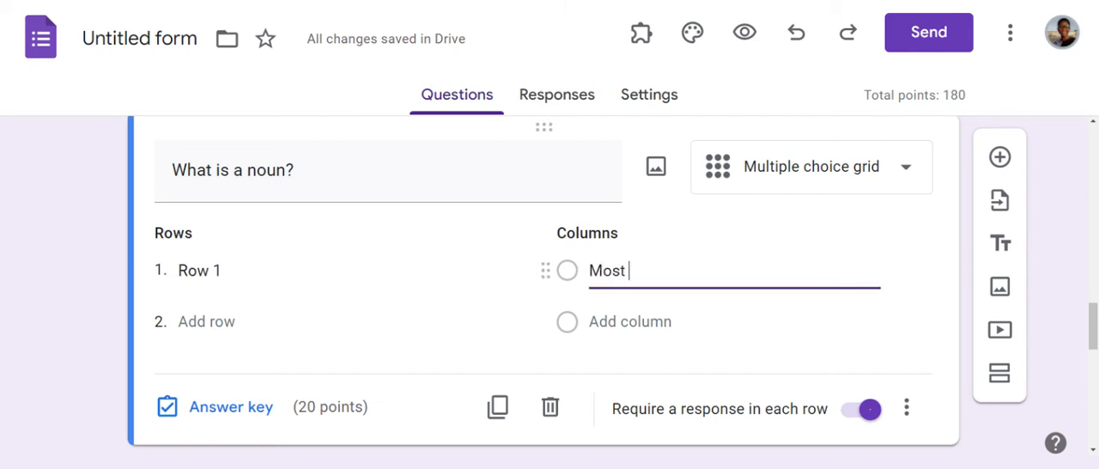
pyautogui.write('l')
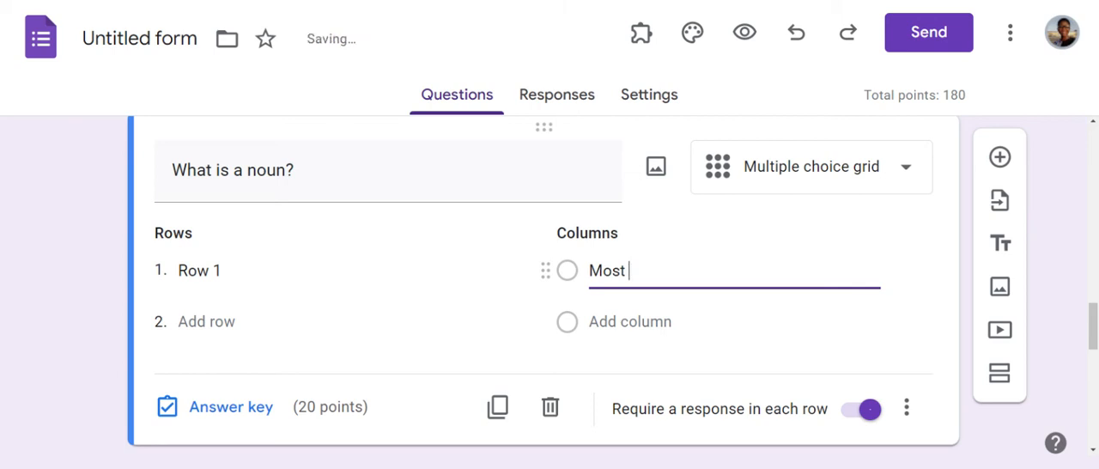
pyautogui.write('Likely')
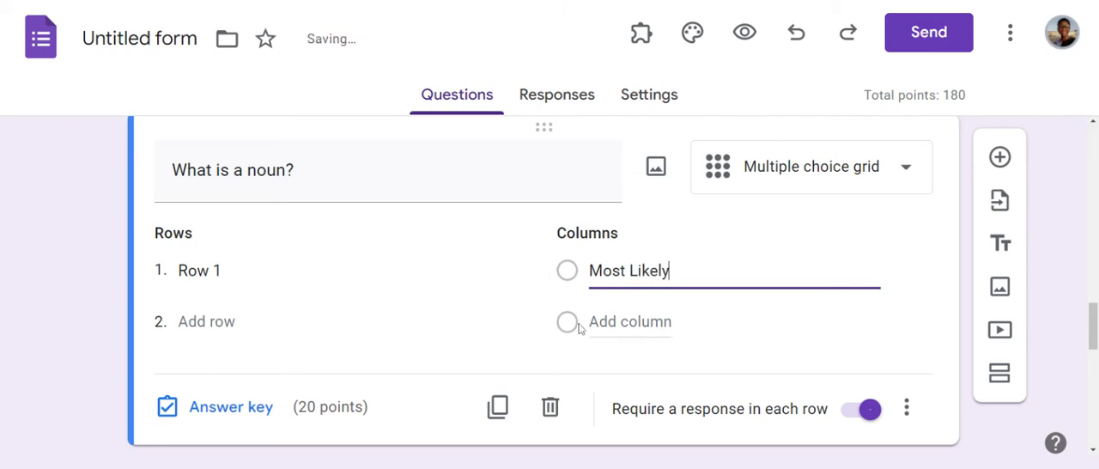
pyautogui.press('Return')
pyautogui.write('Less ')
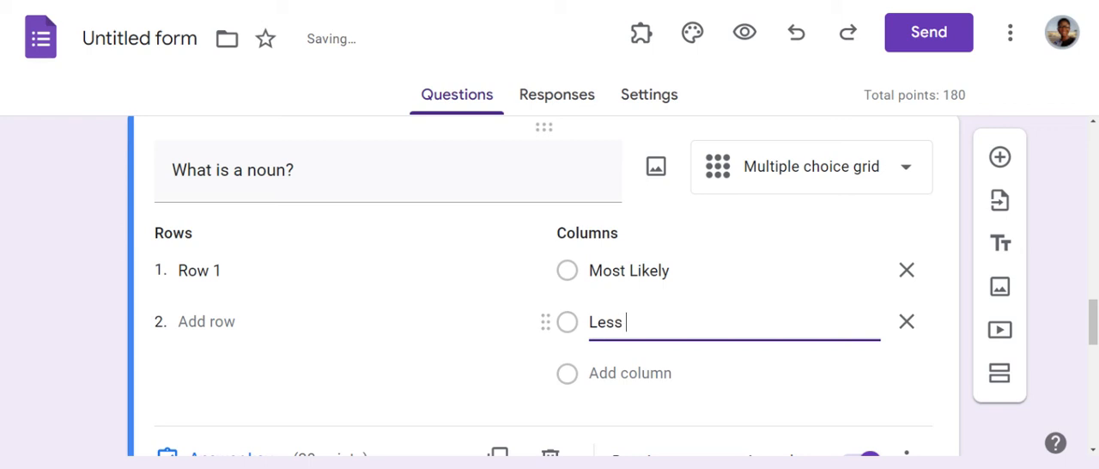
pyautogui.write('Likely')
# Step: Name the multiple choice grid's first row "Could this be a noun?" and add a second row "It may not be a noun?"
pyautogui.click(199, 271)
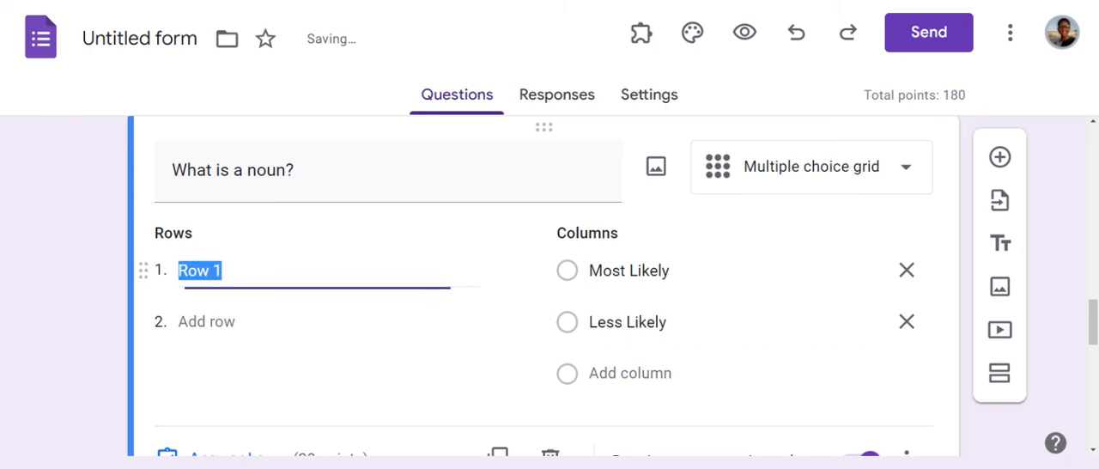
pyautogui.write('Cou')
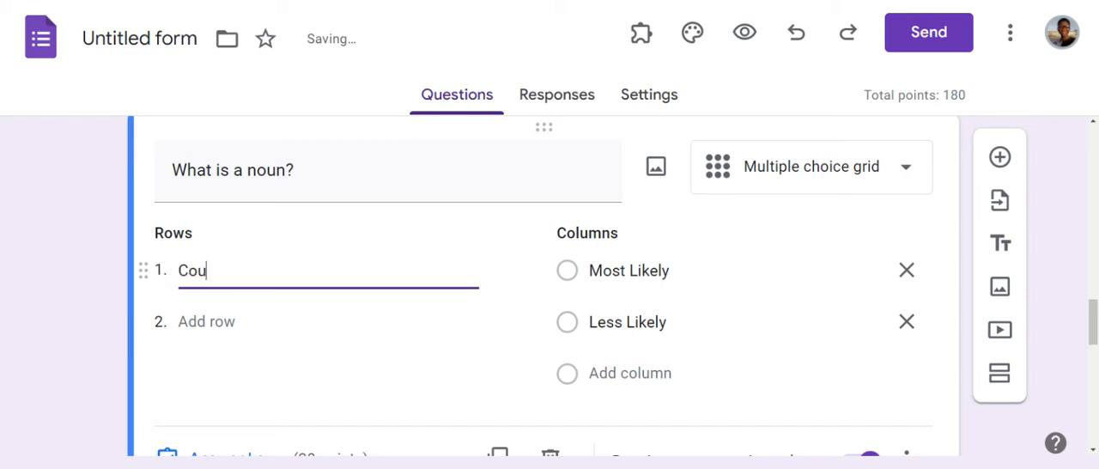
pyautogui.write('ld this be a noun')
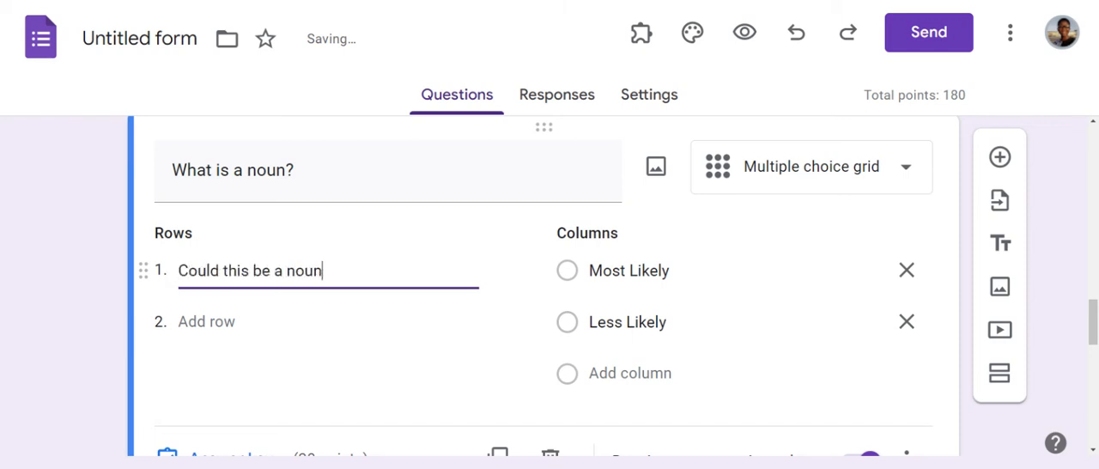
pyautogui.write('?')
pyautogui.click(206, 321)
pyautogui.write('It may not ')
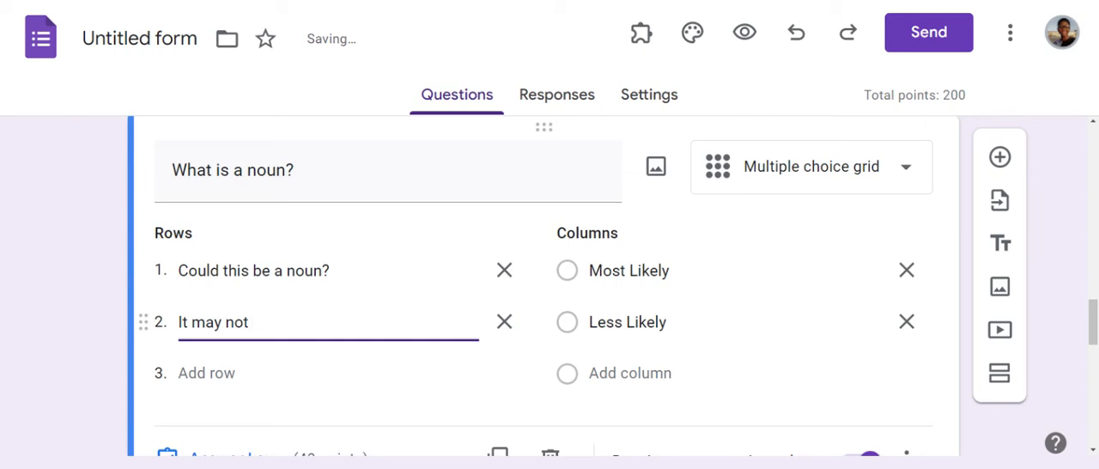
pyautogui.write('be a noun?')
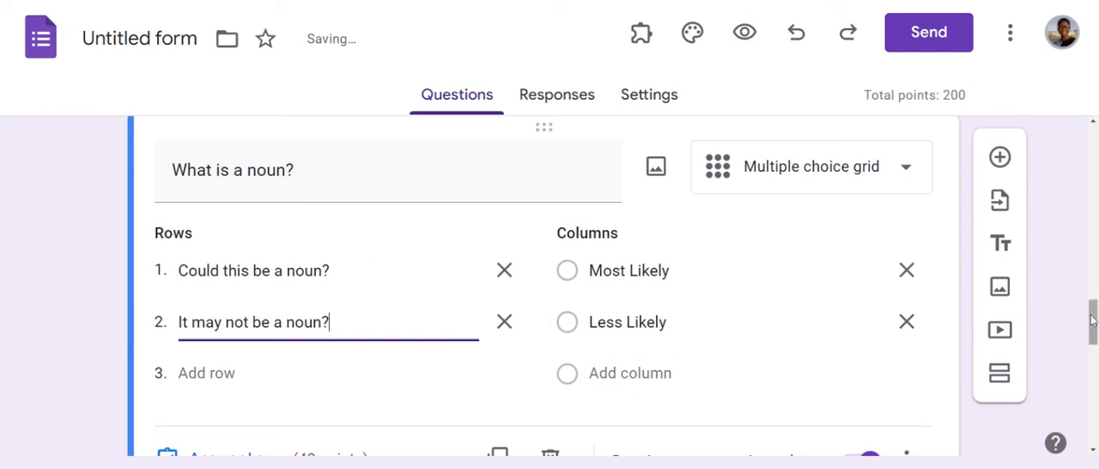
# Step: Duplicate the multiple choice grid question and set the copy's type to Checkbox grid
pyautogui.moveTo(1093, 324); pyautogui.dragTo(1093, 352)
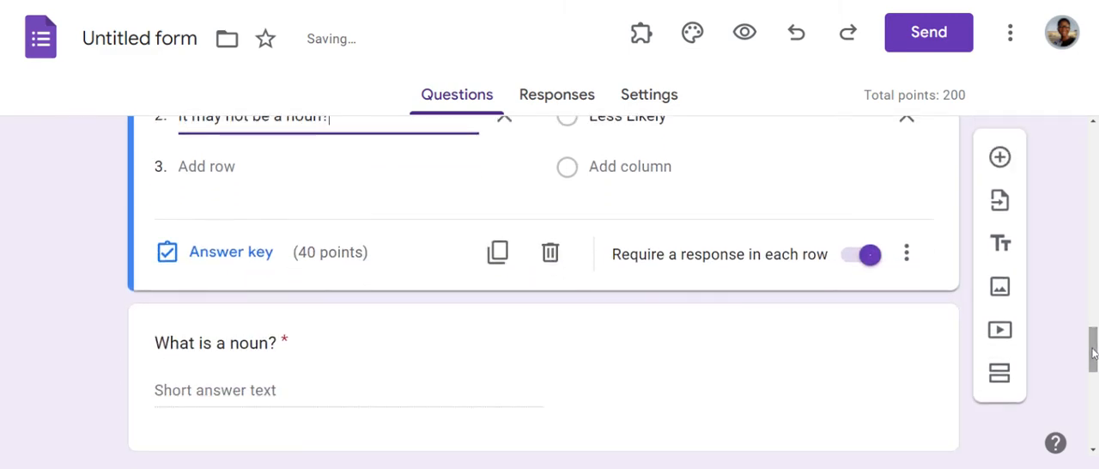
pyautogui.click(498, 251)
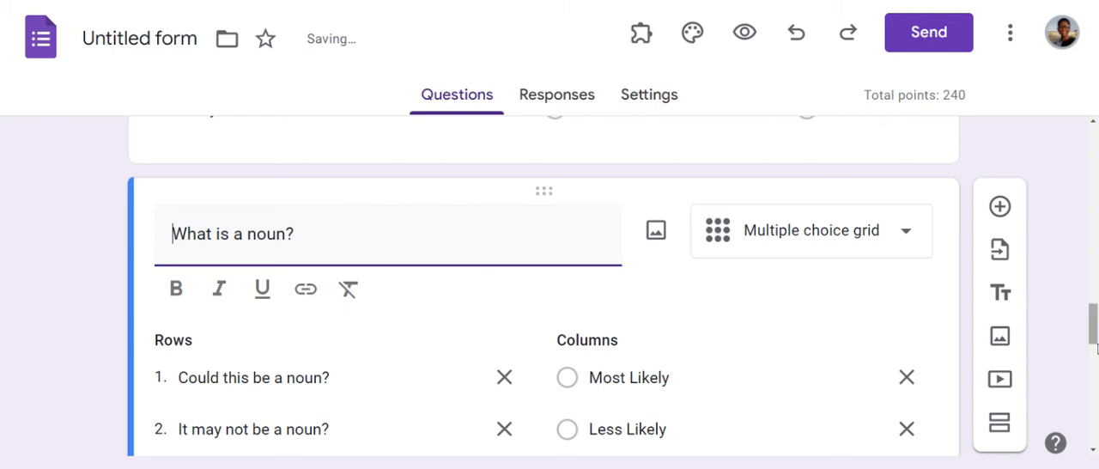
pyautogui.moveTo(1094, 328)
pyautogui.mouseDown()
pyautogui.moveTo(1095, 350)
pyautogui.moveTo(1092, 328)
pyautogui.mouseUp()
pyautogui.click(906, 226)
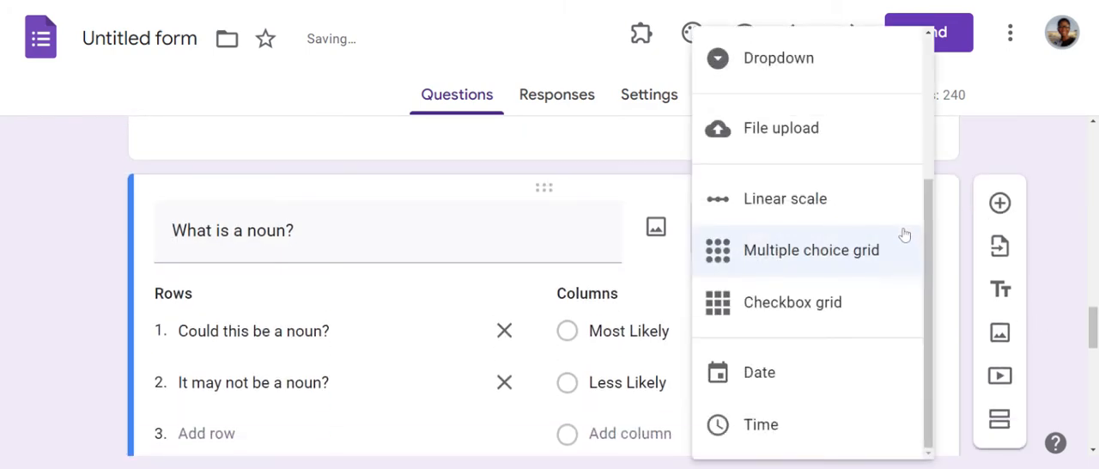
pyautogui.click(850, 314)
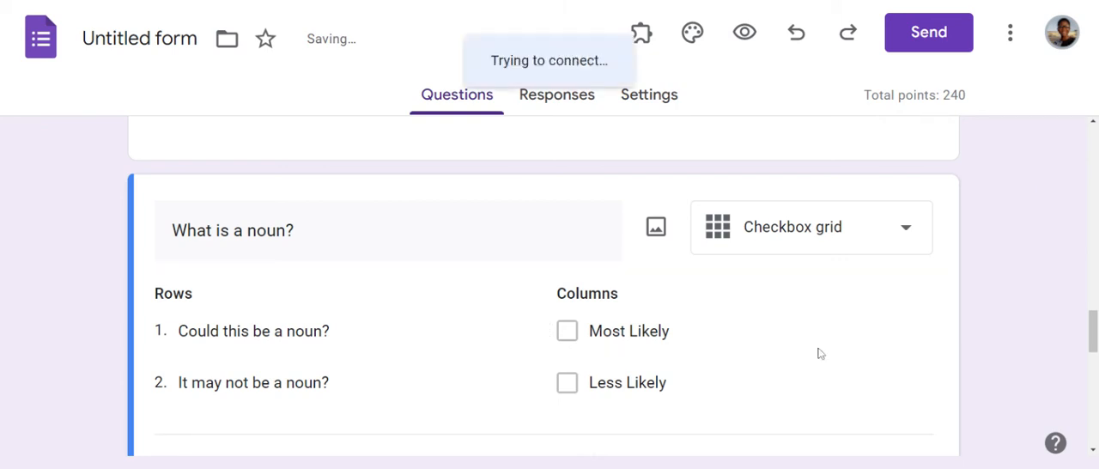
# Step: Duplicate the checkbox grid question and set the copy's type to Date
pyautogui.moveTo(1091, 335); pyautogui.dragTo(1094, 364)
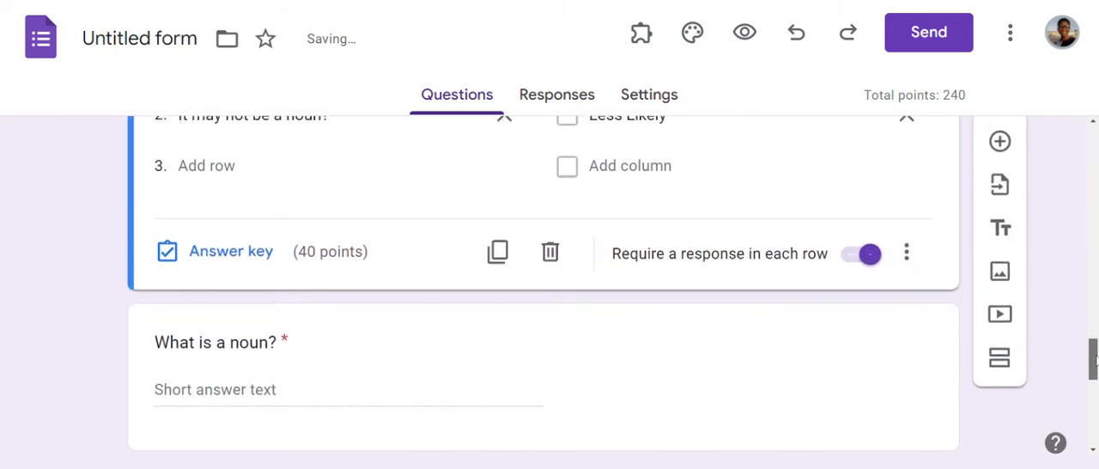
pyautogui.click(504, 261)
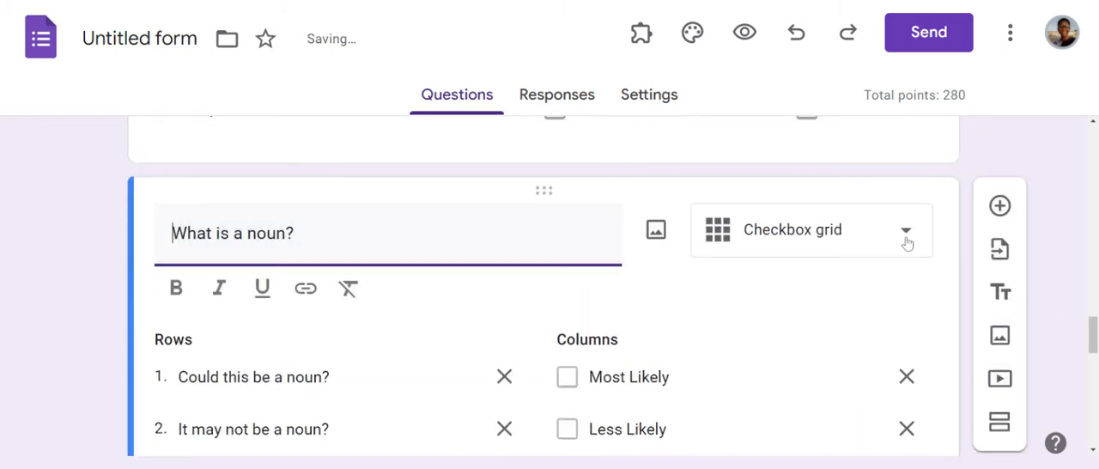
pyautogui.click(907, 243)
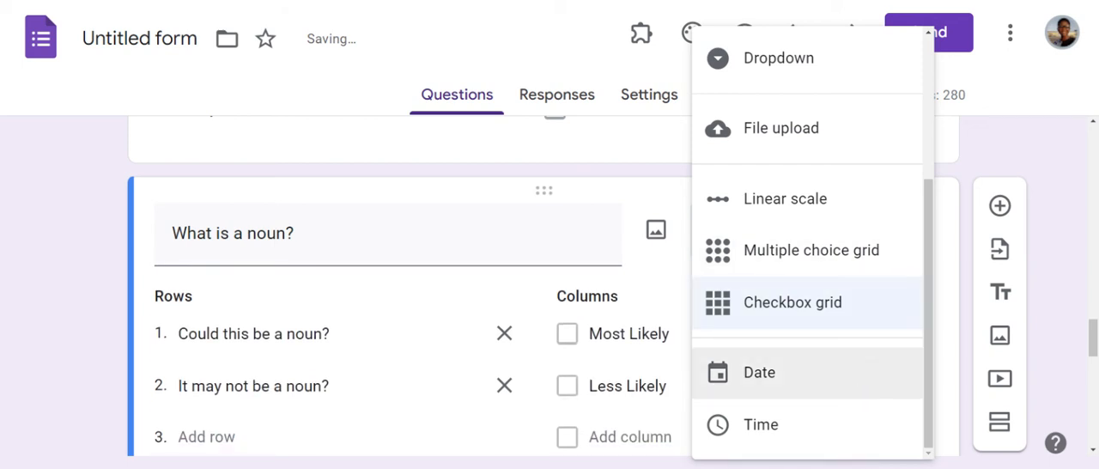
pyautogui.click(850, 373)
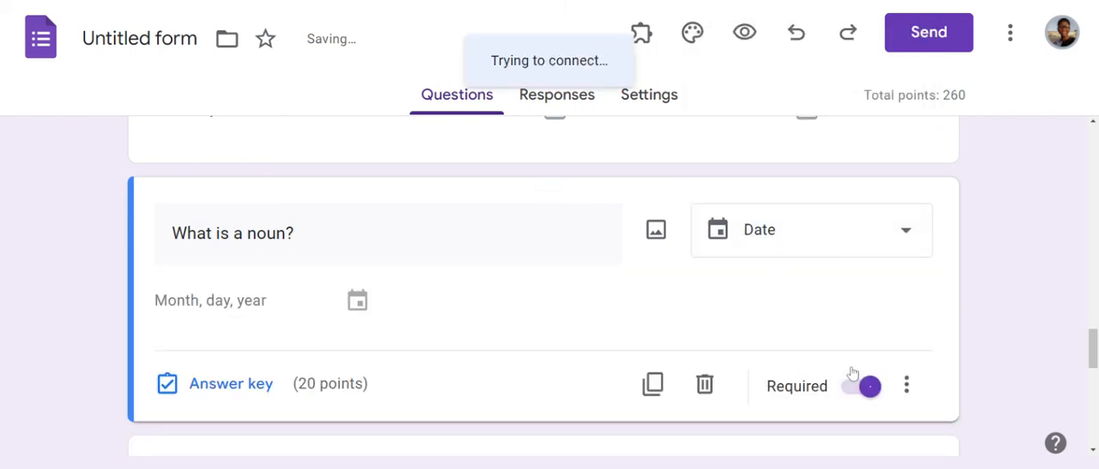
pyautogui.click(366, 306)
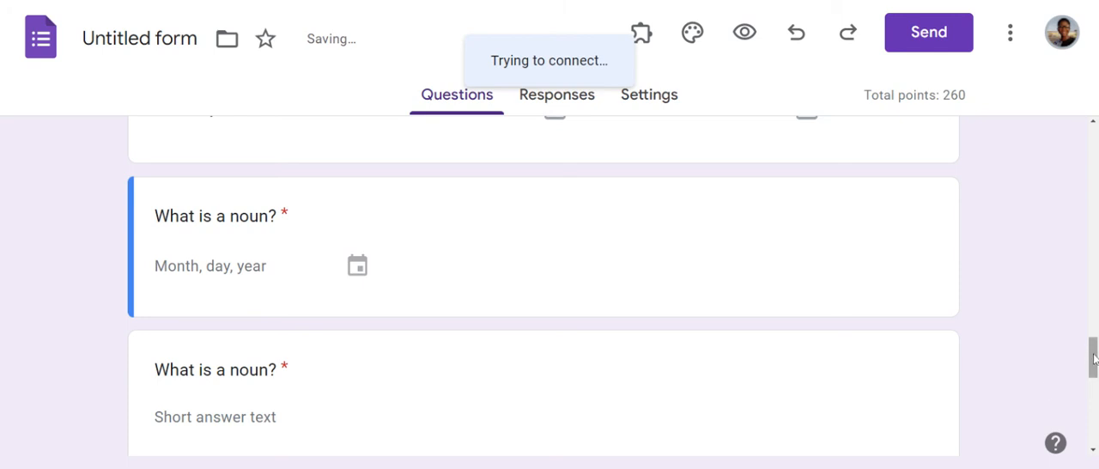
# Step: Delete the two unused multiple choice questions with only "Option 1" at the end of the form
pyautogui.moveTo(1094, 359); pyautogui.dragTo(1094, 425)
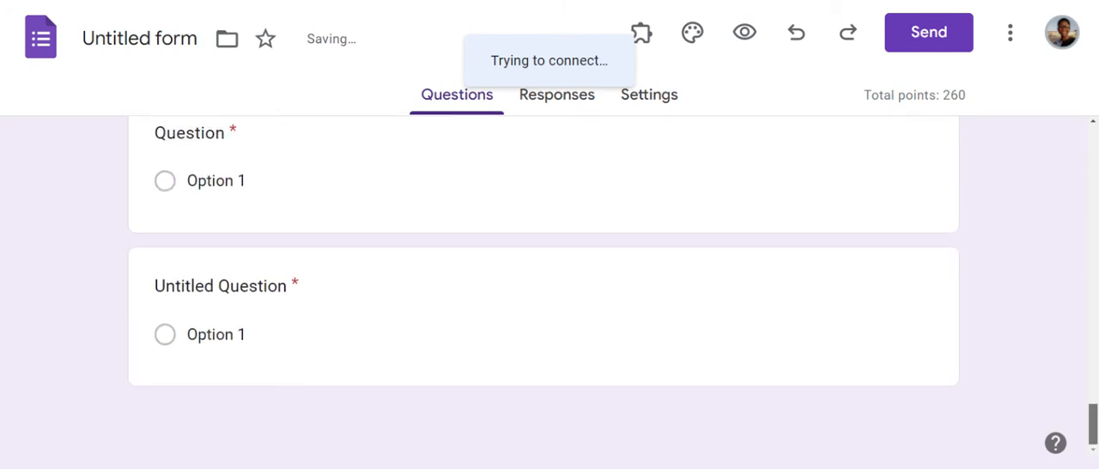
pyautogui.click(513, 294)
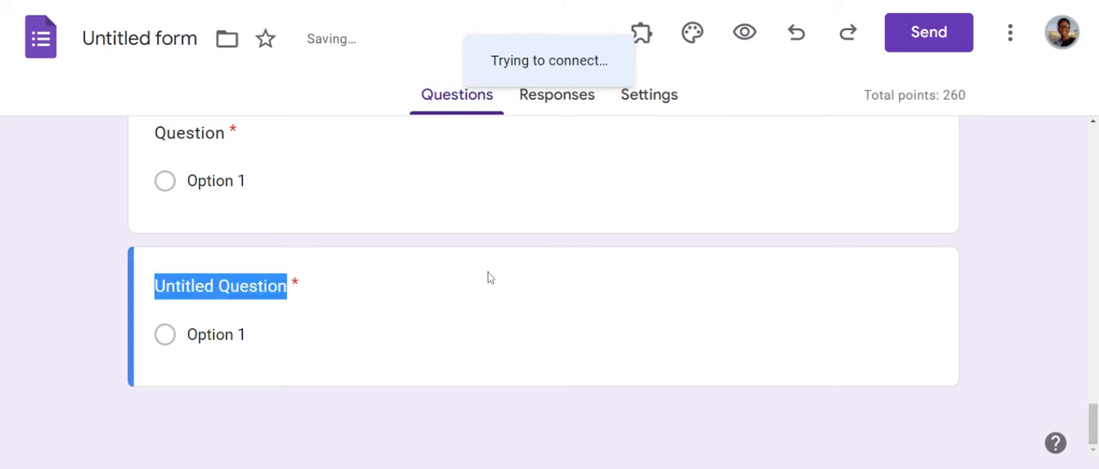
pyautogui.click(488, 271)
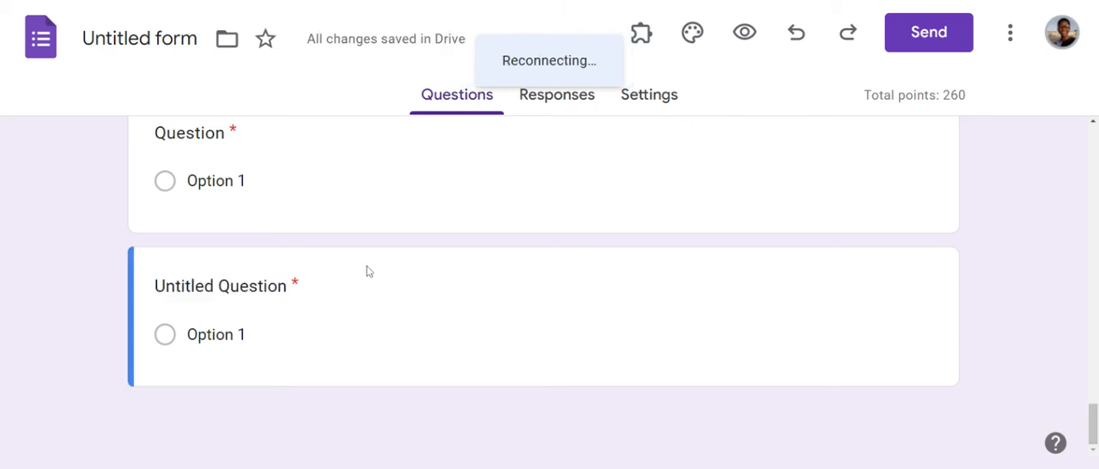
pyautogui.click(543, 304)
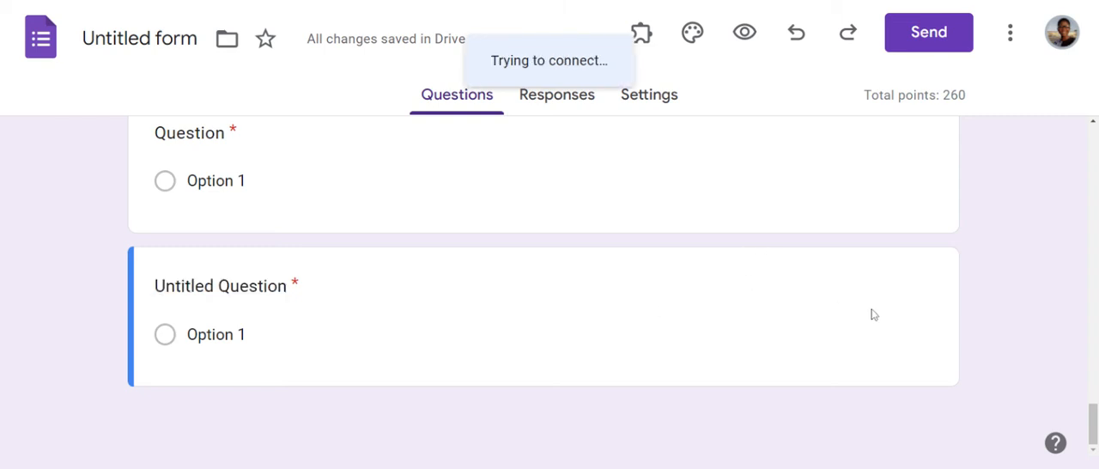
pyautogui.moveTo(1095, 420); pyautogui.dragTo(1096, 409)
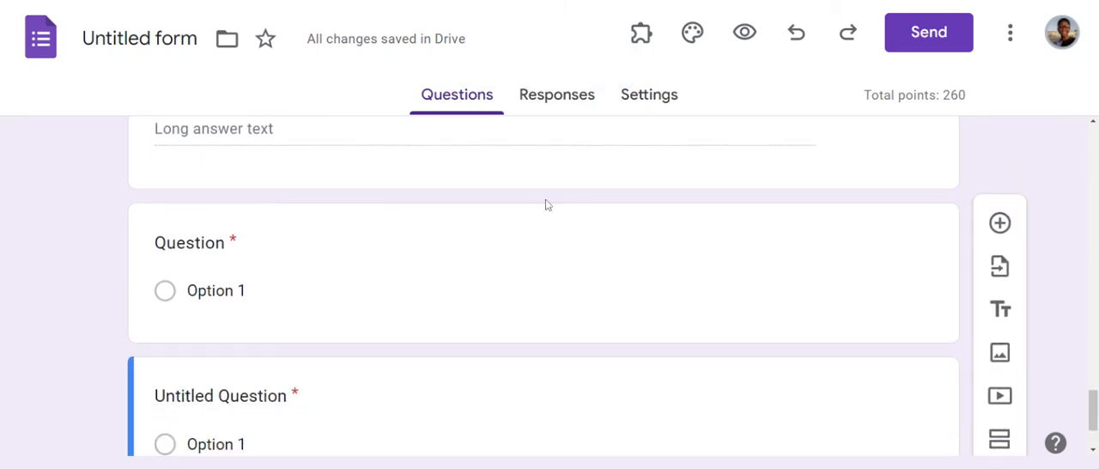
pyautogui.click(545, 223)
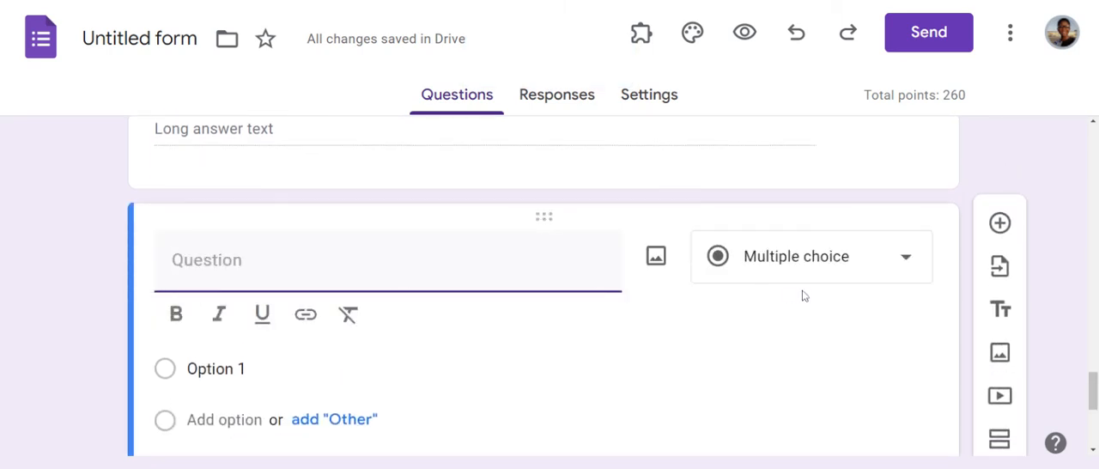
pyautogui.moveTo(1091, 397); pyautogui.dragTo(1091, 415)
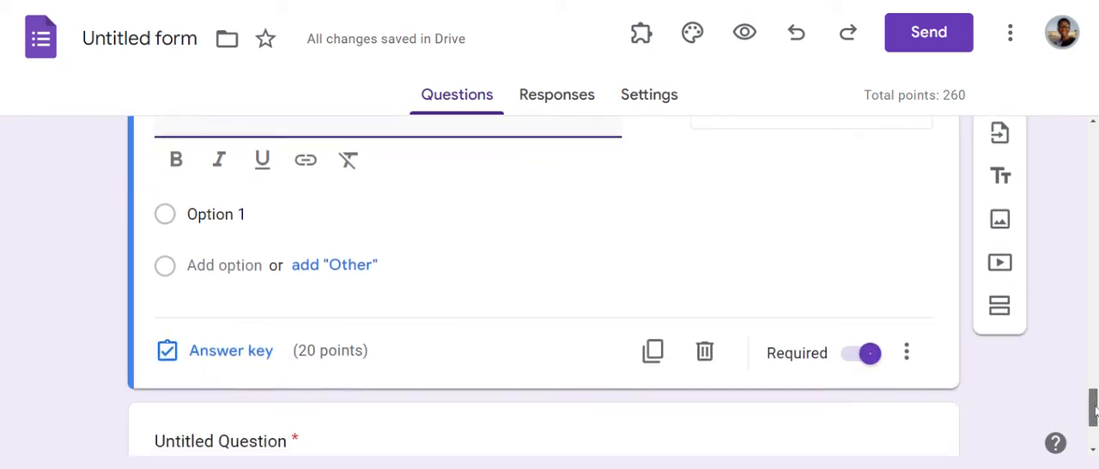
pyautogui.click(709, 351)
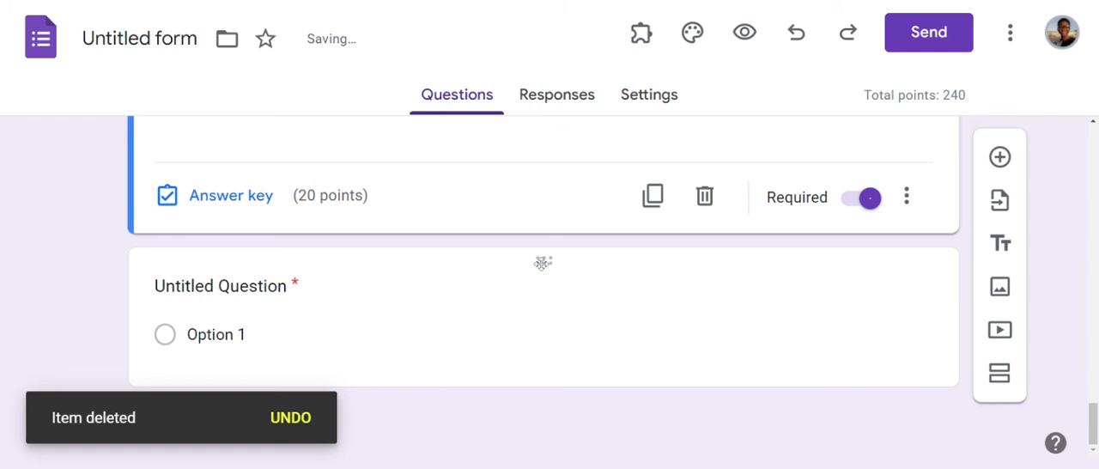
pyautogui.click(542, 261)
pyautogui.click(704, 436)
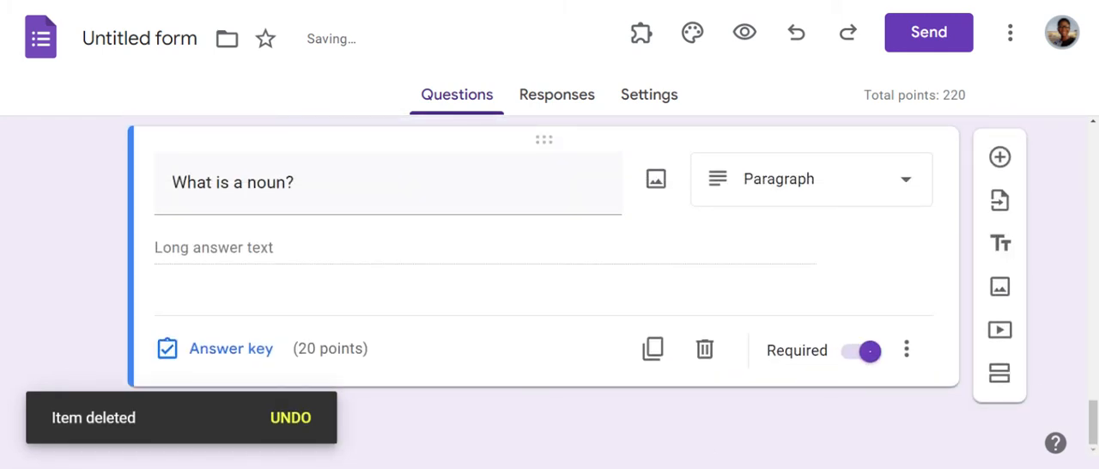
# Step: Delete the leftover short answer and paragraph "What is a noun?" questions that follow the date question
pyautogui.moveTo(1094, 405)
pyautogui.mouseDown()
pyautogui.moveTo(1095, 335)
pyautogui.moveTo(1093, 420)
pyautogui.moveTo(1094, 389)
pyautogui.mouseUp()
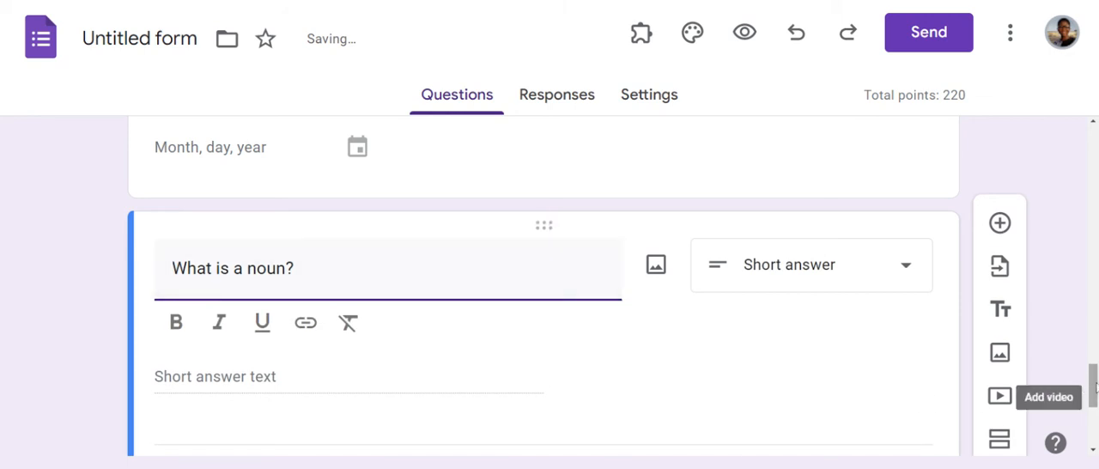
pyautogui.moveTo(1094, 384); pyautogui.dragTo(1094, 401)
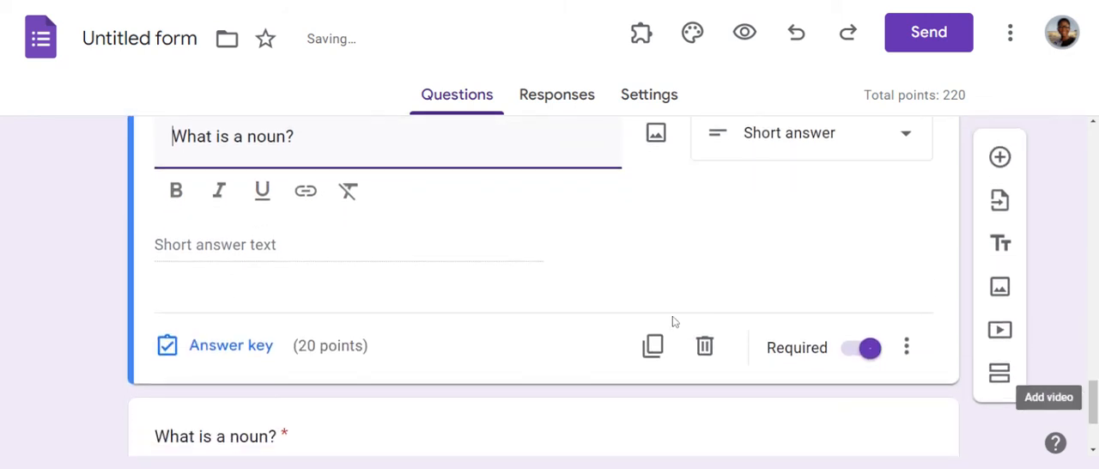
pyautogui.click(705, 346)
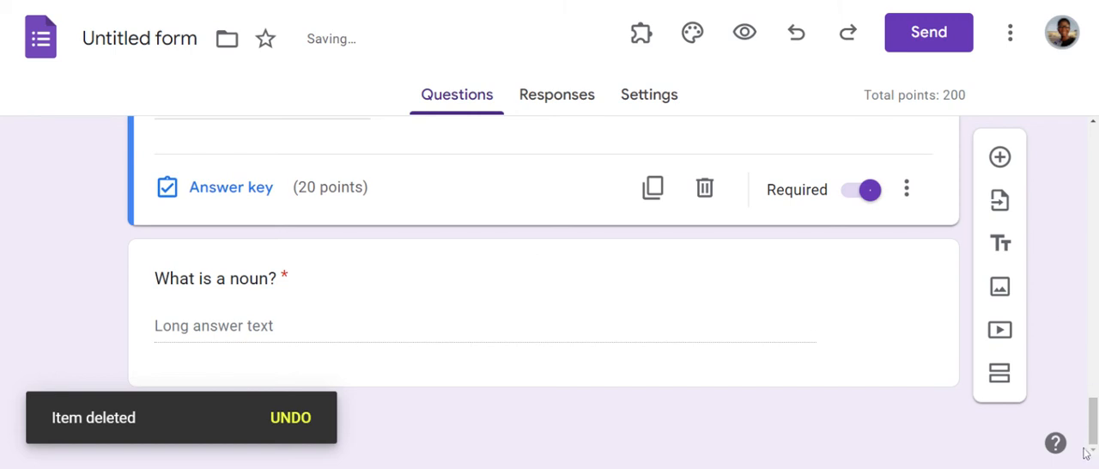
pyautogui.moveTo(1095, 432)
pyautogui.mouseDown()
pyautogui.moveTo(1095, 337)
pyautogui.moveTo(1095, 434)
pyautogui.mouseUp()
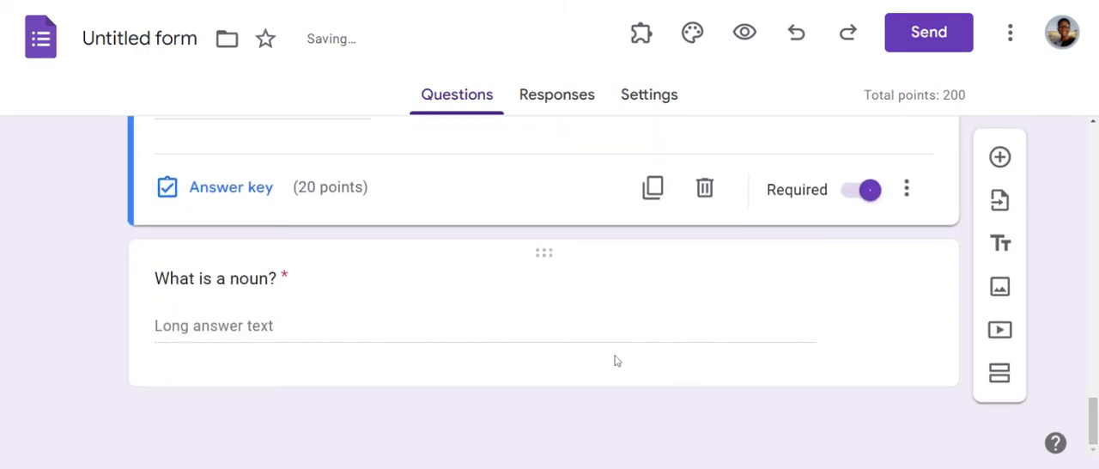
pyautogui.click(541, 254)
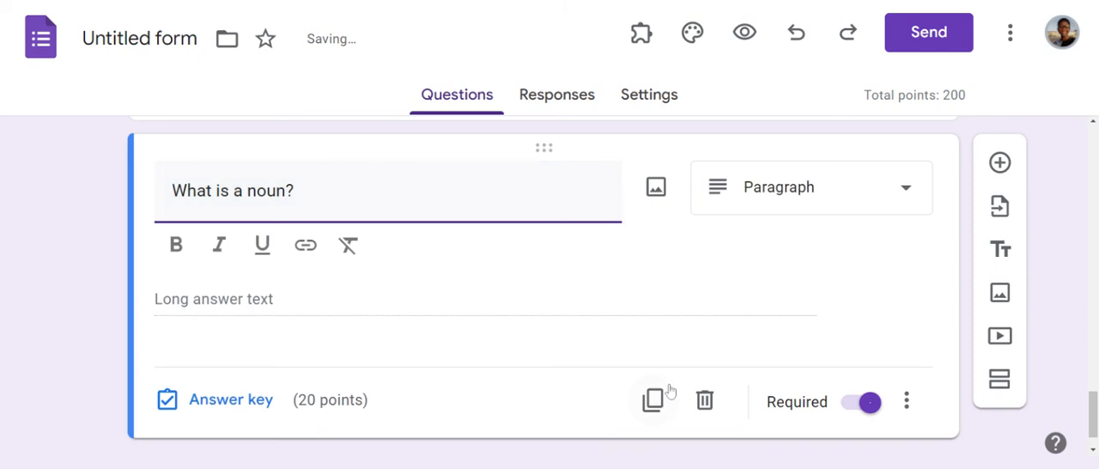
pyautogui.click(704, 393)
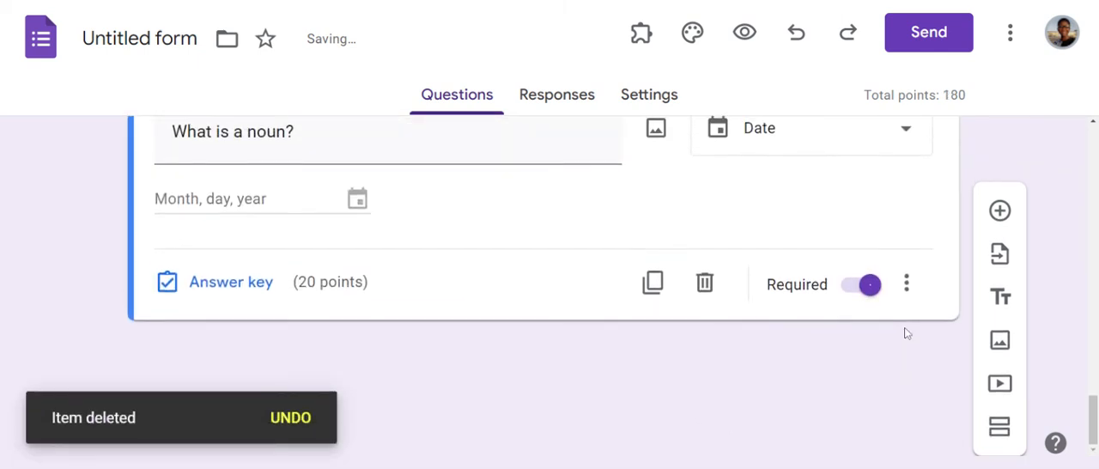
# Step: Change the date question's text to "How old are you?"
pyautogui.moveTo(1093, 421)
pyautogui.mouseDown()
pyautogui.moveTo(1093, 404)
pyautogui.moveTo(1093, 423)
pyautogui.mouseUp()
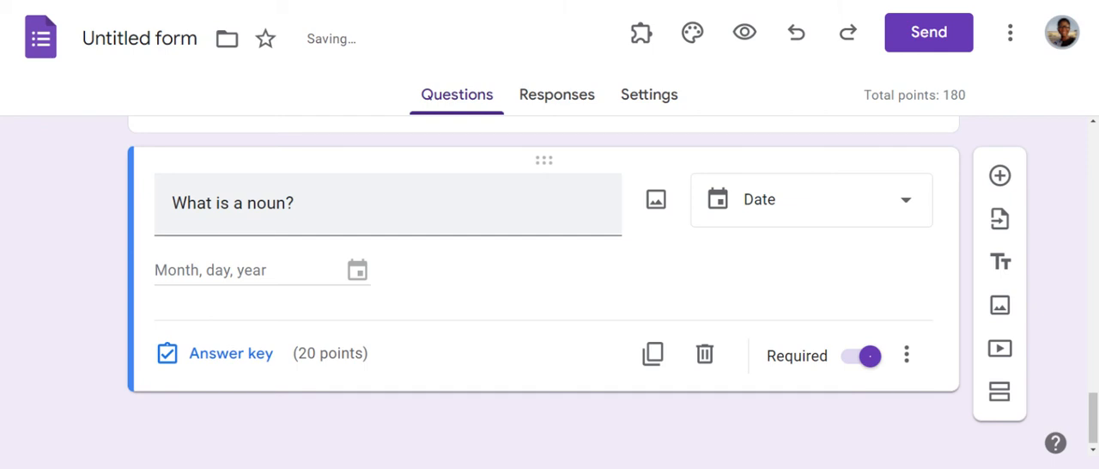
pyautogui.click(284, 203)
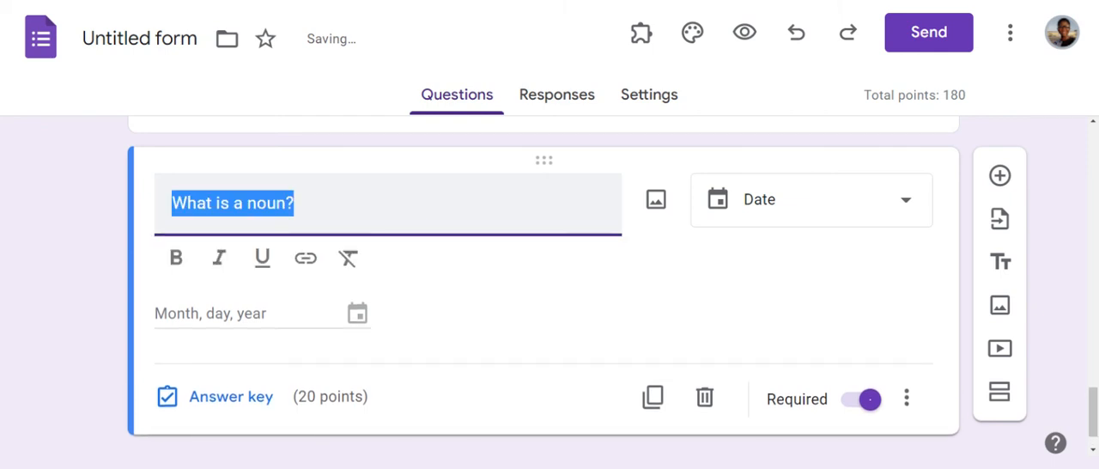
pyautogui.write('How o')
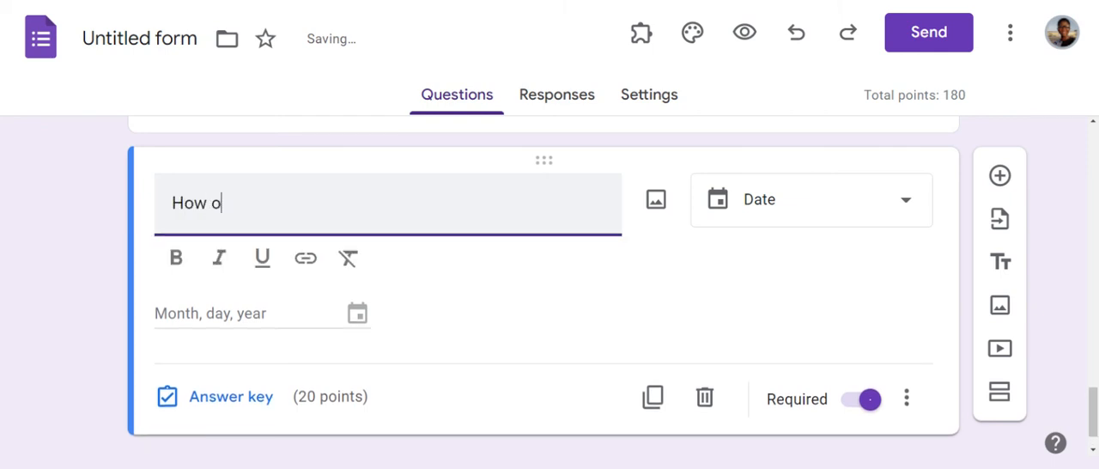
pyautogui.write('ld are y')
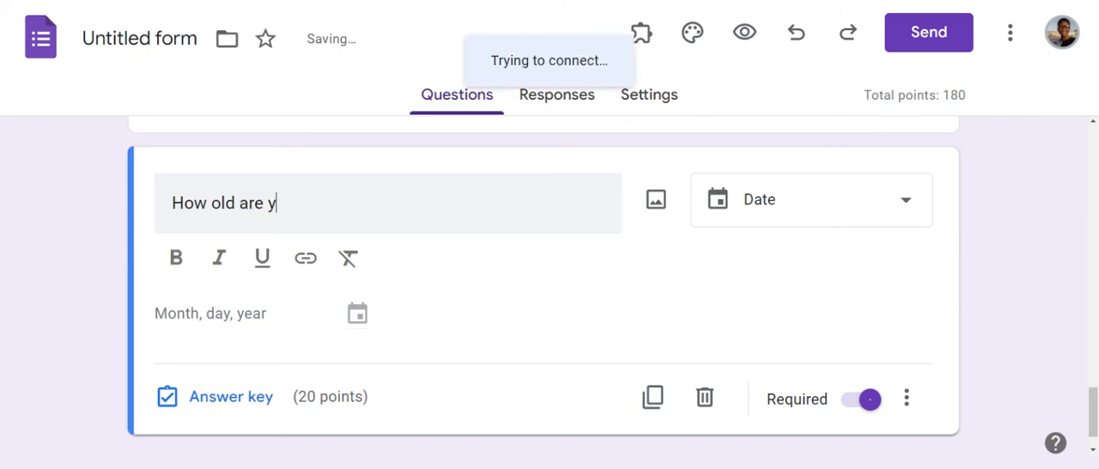
pyautogui.write('ou?')
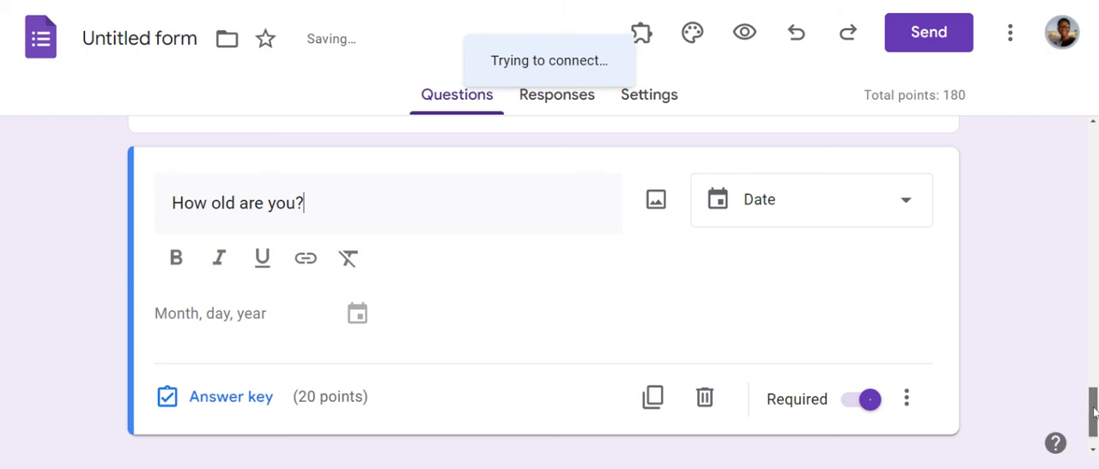
pyautogui.moveTo(1094, 414); pyautogui.dragTo(1094, 375)
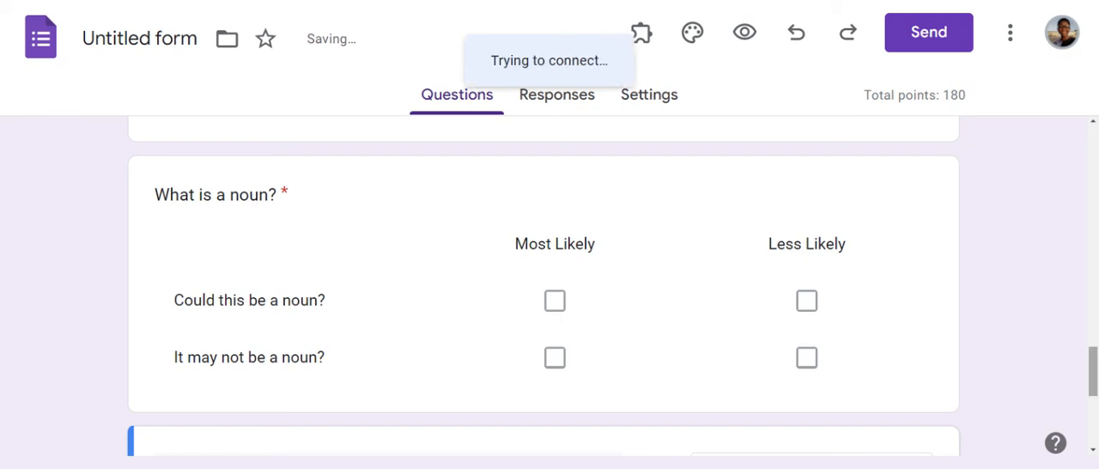
# Step: Add a new blank question directly after the first multiple choice "What is a noun?" question
pyautogui.moveTo(1095, 374); pyautogui.dragTo(1084, 461)
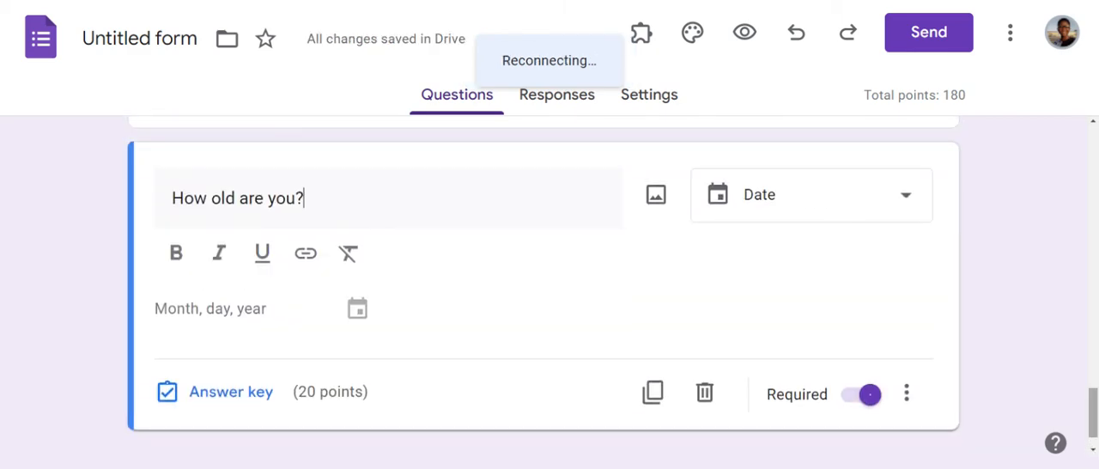
pyautogui.moveTo(1092, 415); pyautogui.dragTo(1095, 184)
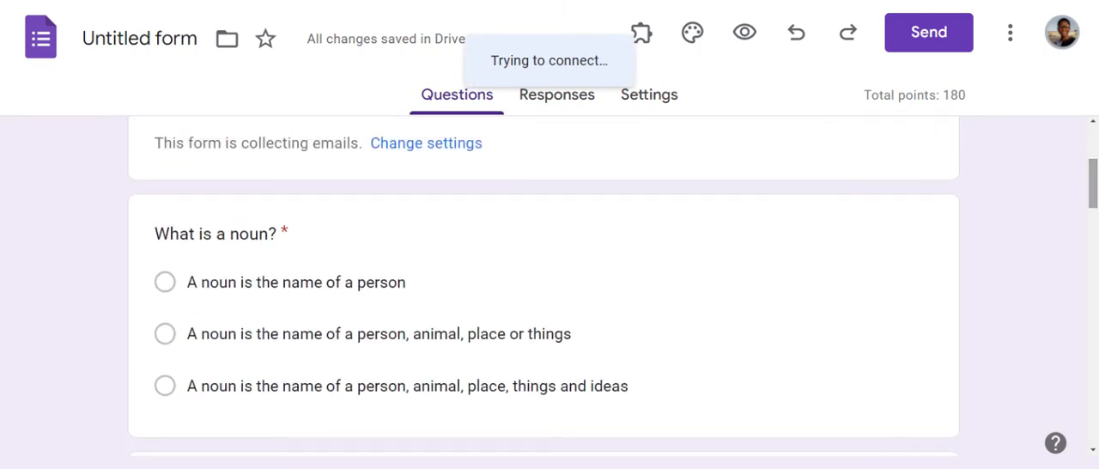
pyautogui.click(546, 225)
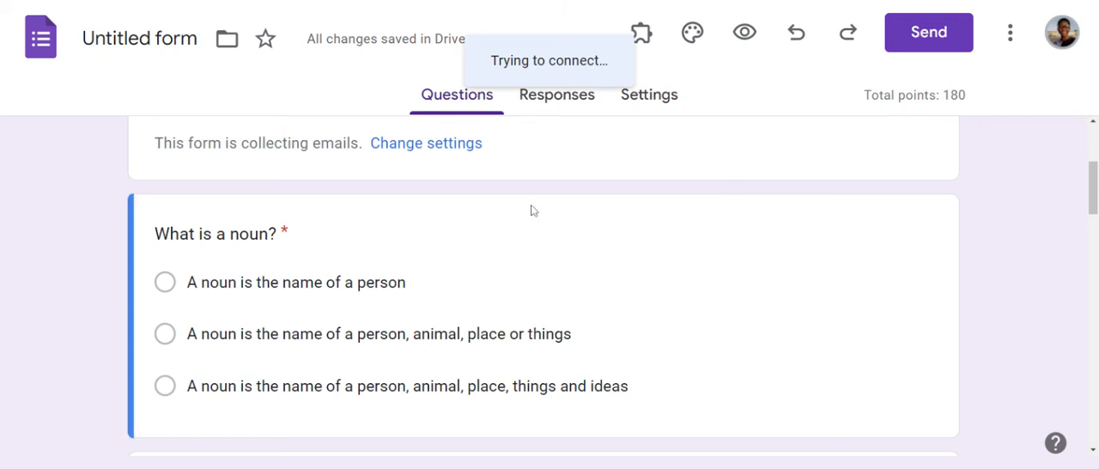
pyautogui.doubleClick(520, 210)
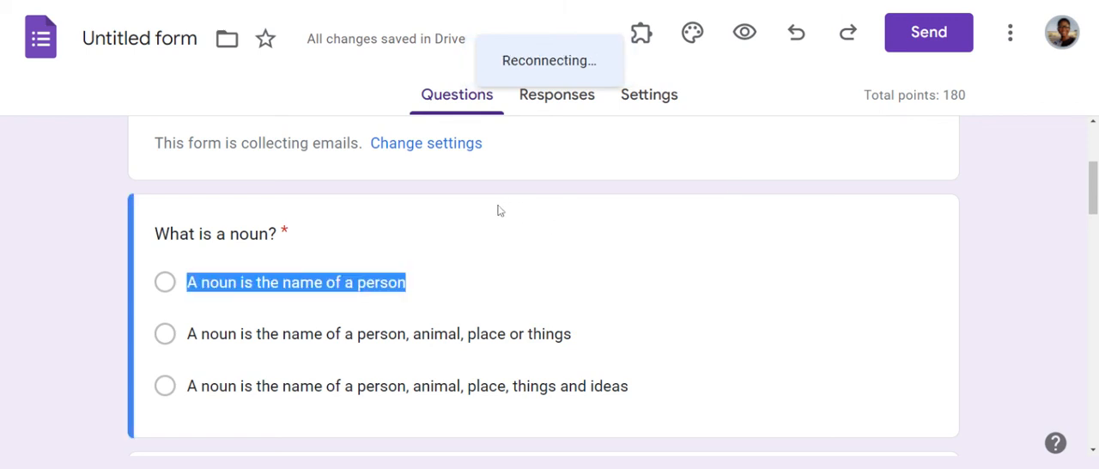
pyautogui.click(498, 211)
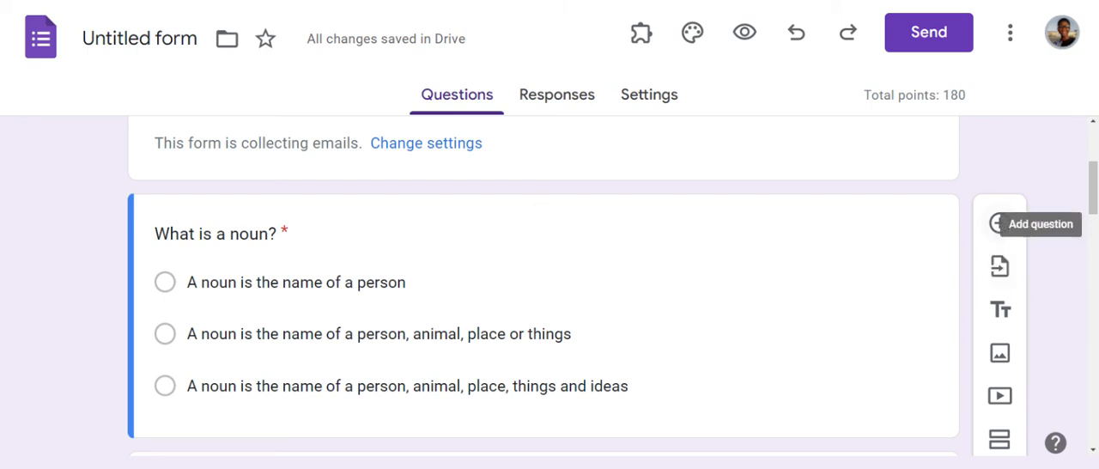
pyautogui.click(1000, 223)
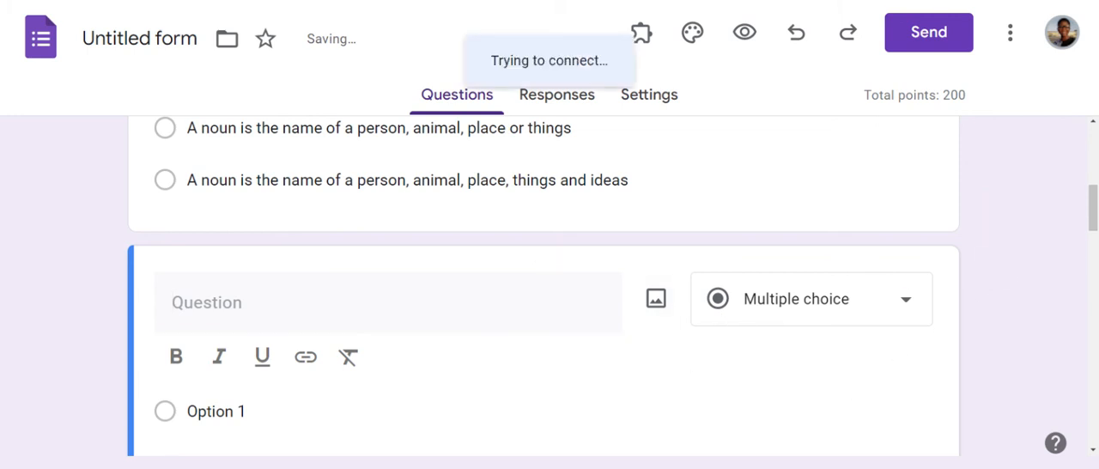
# Step: Add a title and description block after the new blank question and delete it again
pyautogui.scroll(1, 1094, 193)
pyautogui.moveTo(1094, 193)
pyautogui.mouseDown()
pyautogui.moveTo(1092, 160)
pyautogui.moveTo(1093, 192)
pyautogui.mouseUp()
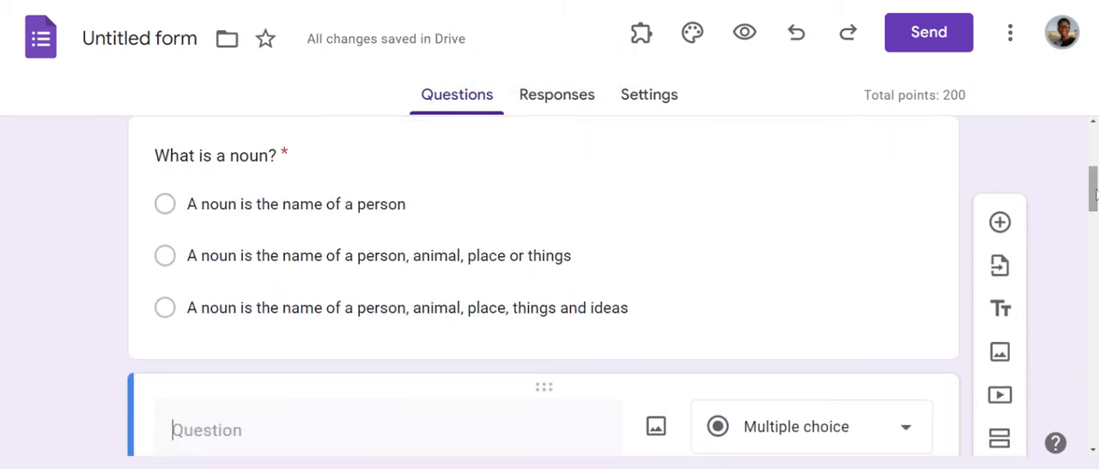
pyautogui.click(1001, 310)
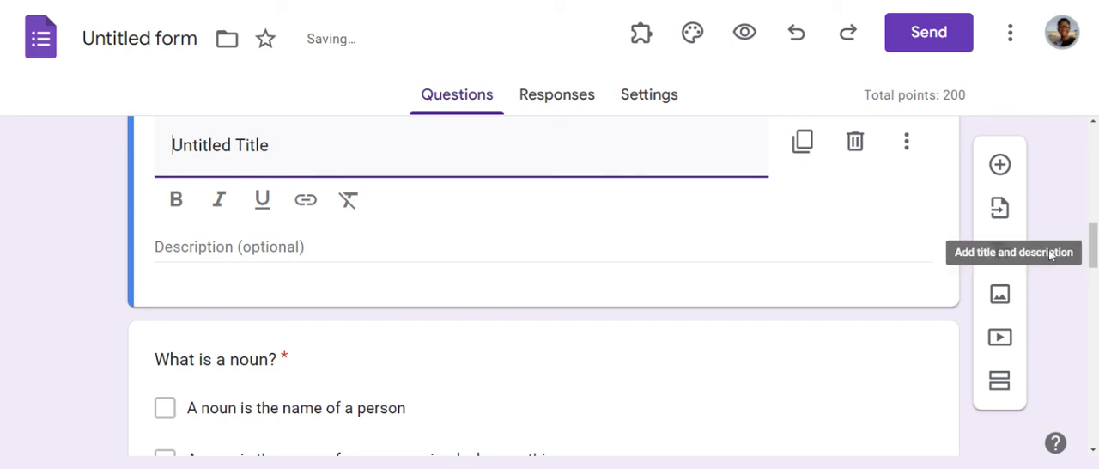
pyautogui.moveTo(1094, 247)
pyautogui.mouseDown()
pyautogui.moveTo(1094, 148)
pyautogui.moveTo(1094, 263)
pyautogui.moveTo(1094, 231)
pyautogui.mouseUp()
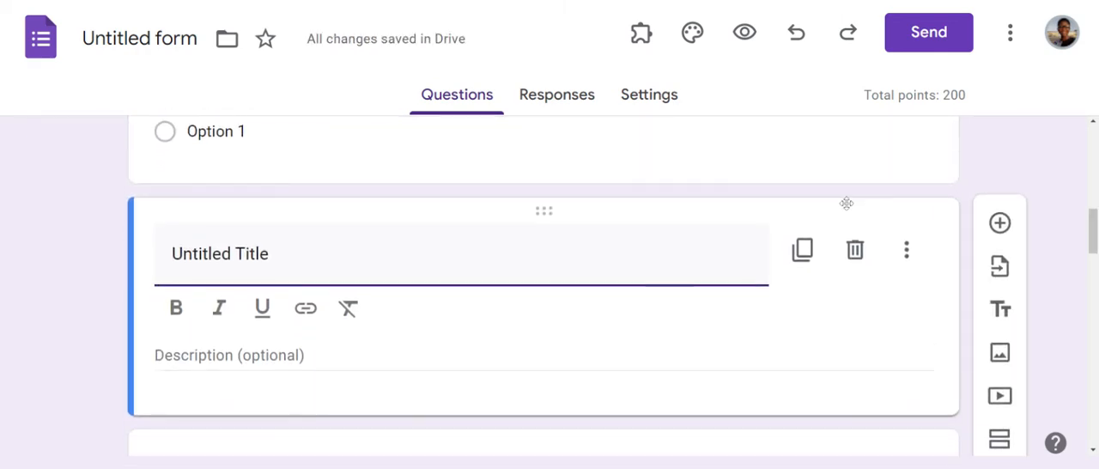
pyautogui.click(855, 249)
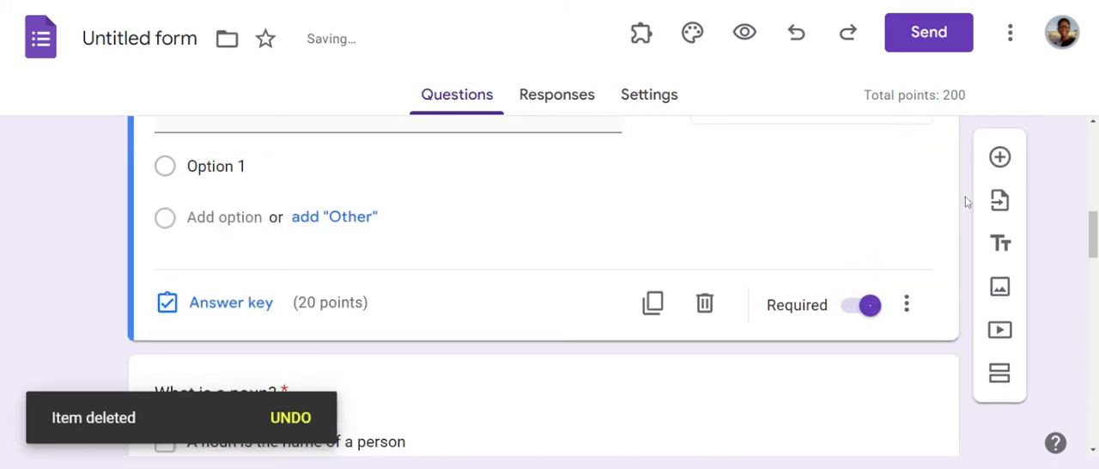
# Step: Open the image and video insertion dialogs and close them without adding any media
pyautogui.click(1001, 290)
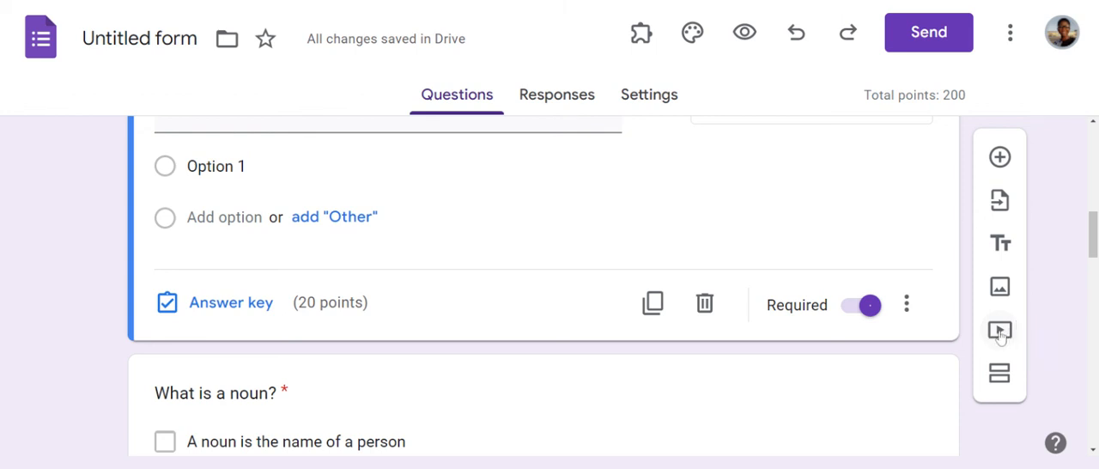
pyautogui.click(1000, 334)
pyautogui.click(1001, 333)
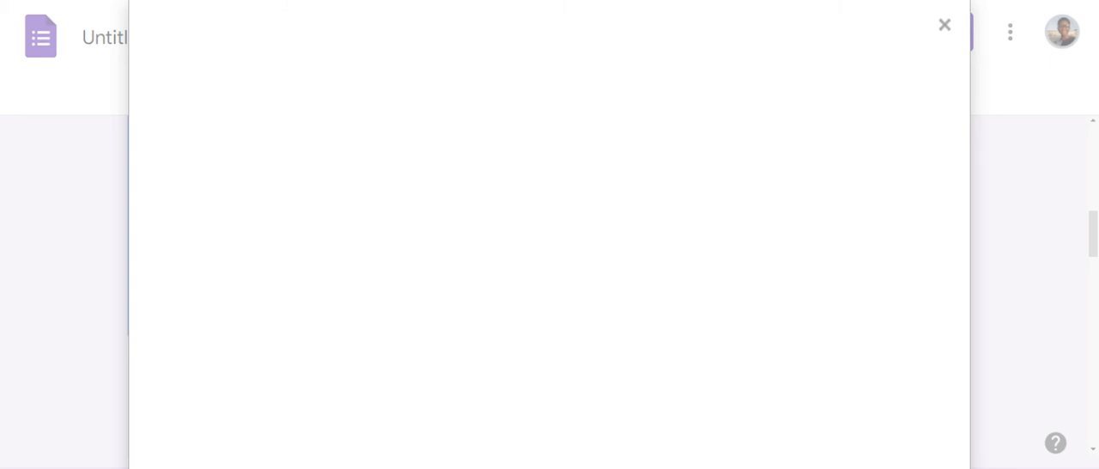
pyautogui.click(944, 26)
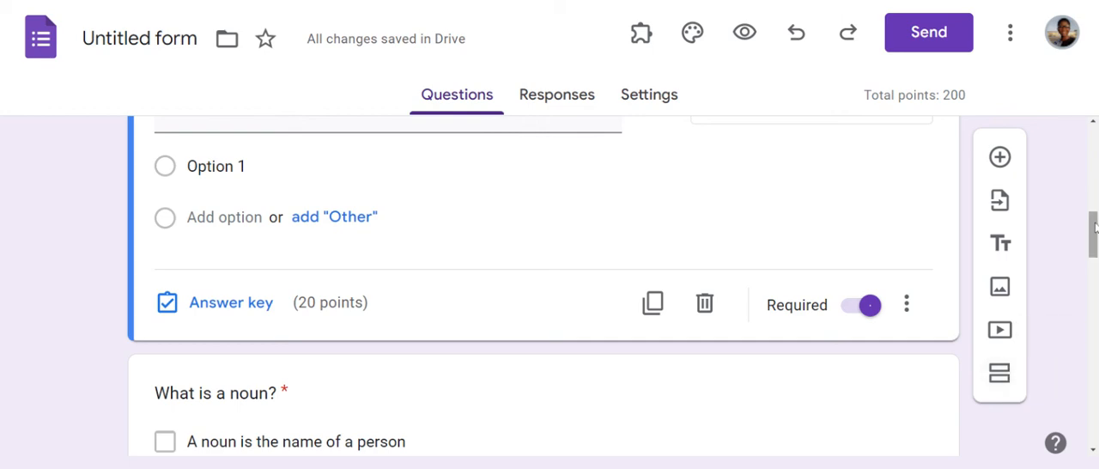
# Step: Try to open the "How old are you?" date question at the end of the form for editing
pyautogui.moveTo(1093, 233); pyautogui.dragTo(1095, 418)
pyautogui.scroll(1, 948, 396)
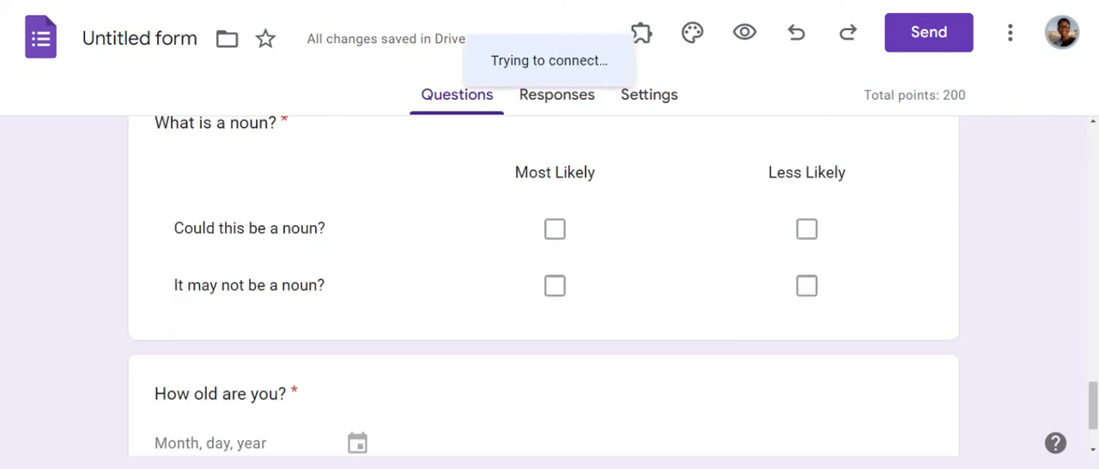
pyautogui.moveTo(1093, 396); pyautogui.dragTo(1093, 414)
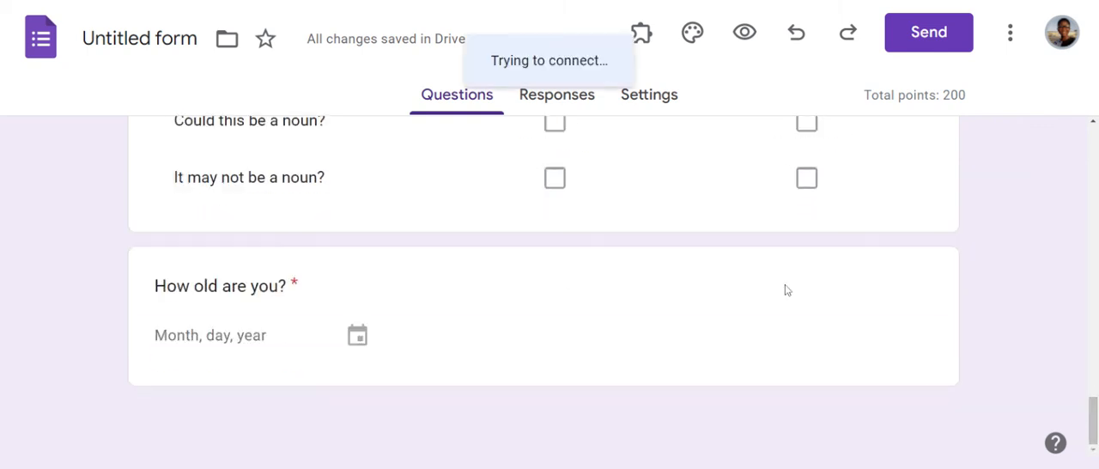
pyautogui.click(517, 260)
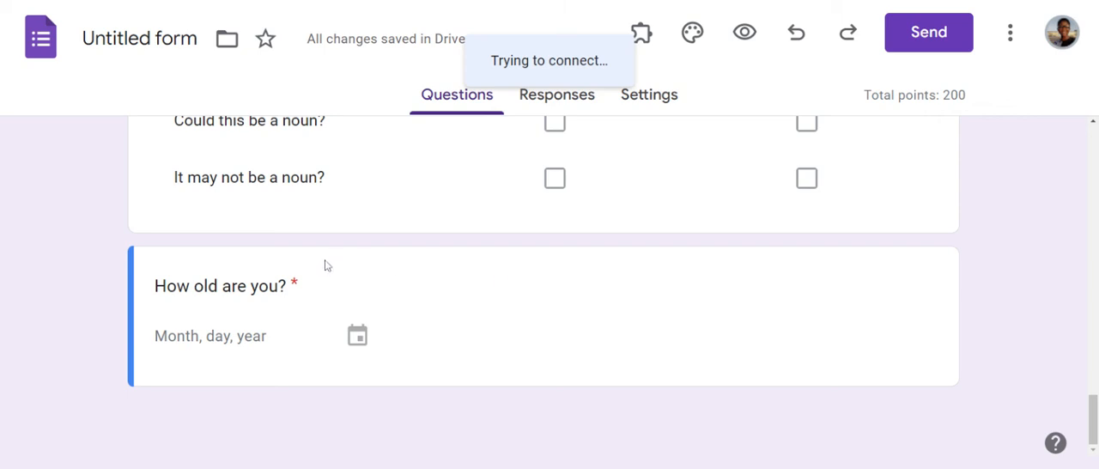
pyautogui.doubleClick(610, 295)
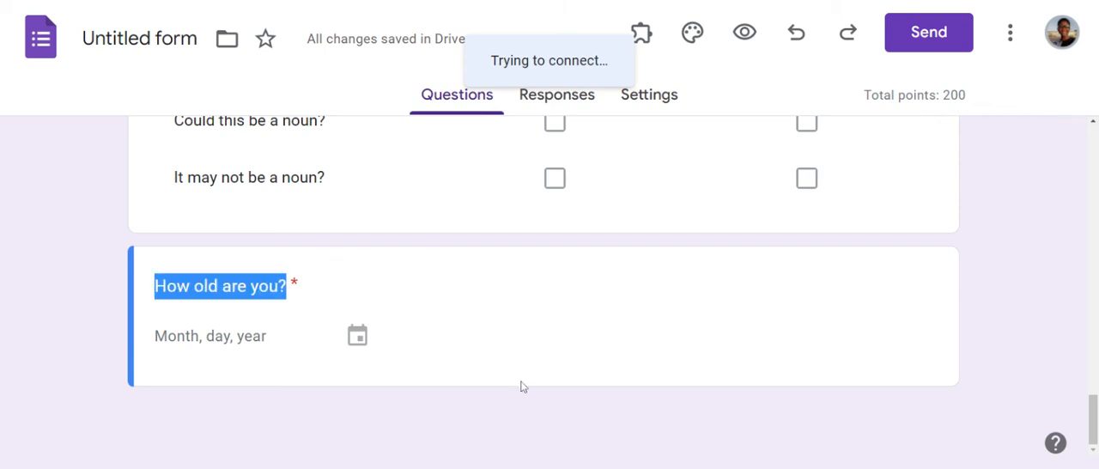
pyautogui.click(522, 312)
pyautogui.doubleClick(536, 257)
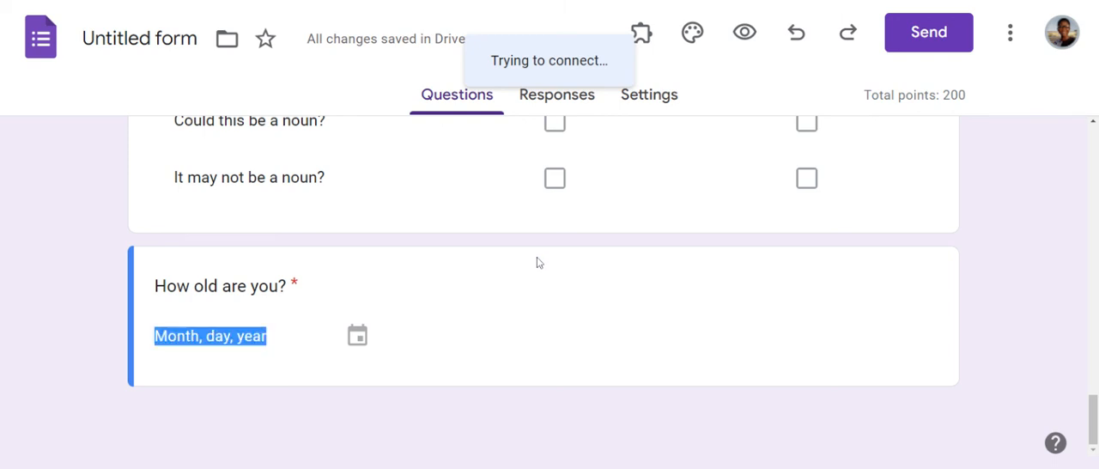
pyautogui.click(536, 257)
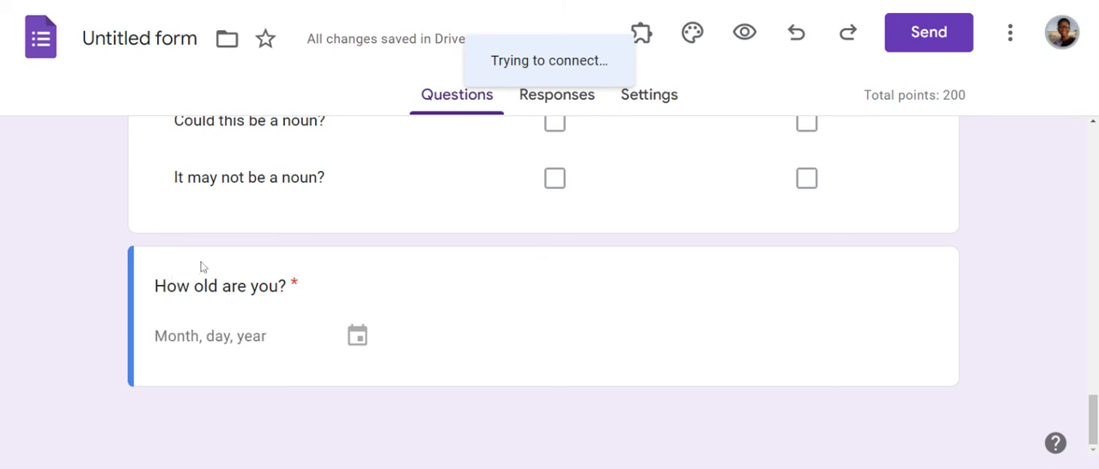
pyautogui.click(595, 292)
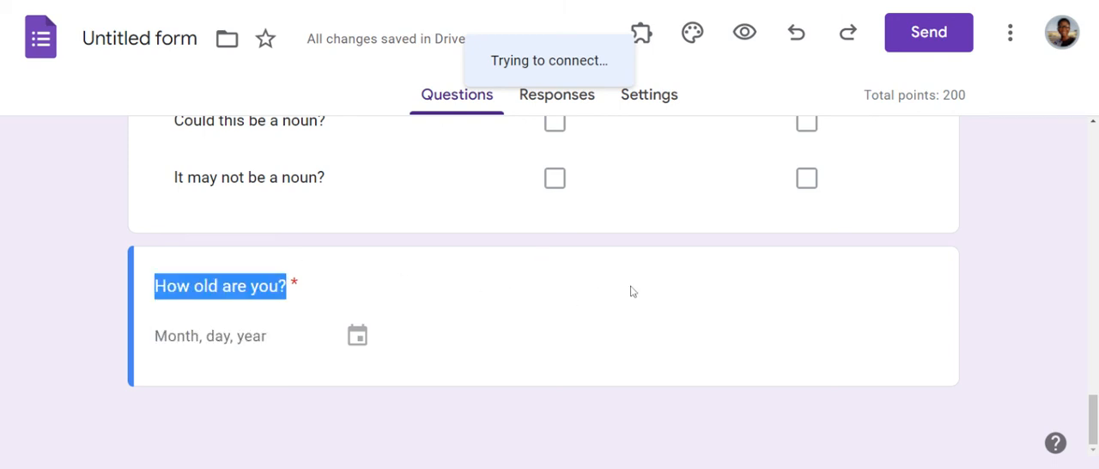
pyautogui.click(931, 298)
pyautogui.scroll(3, 533, 220)
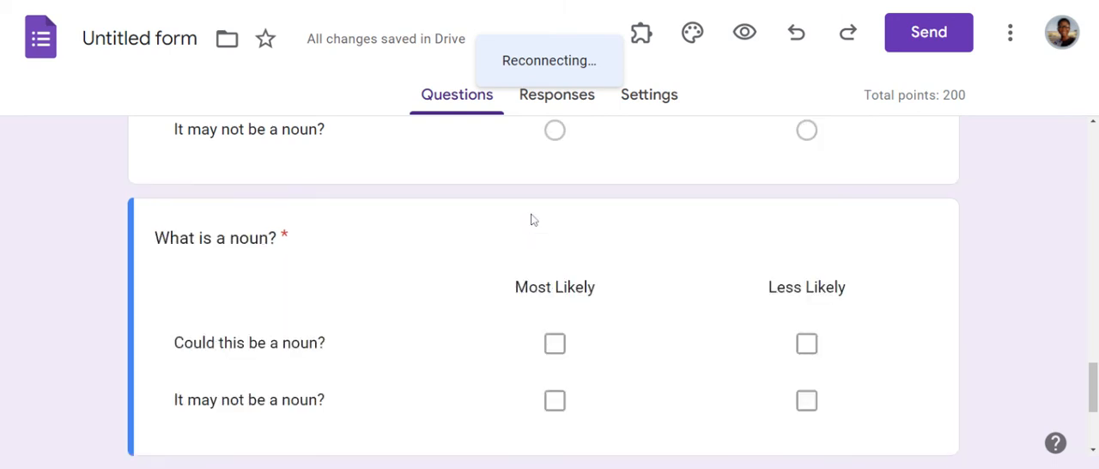
pyautogui.moveTo(1087, 371); pyautogui.dragTo(1087, 403)
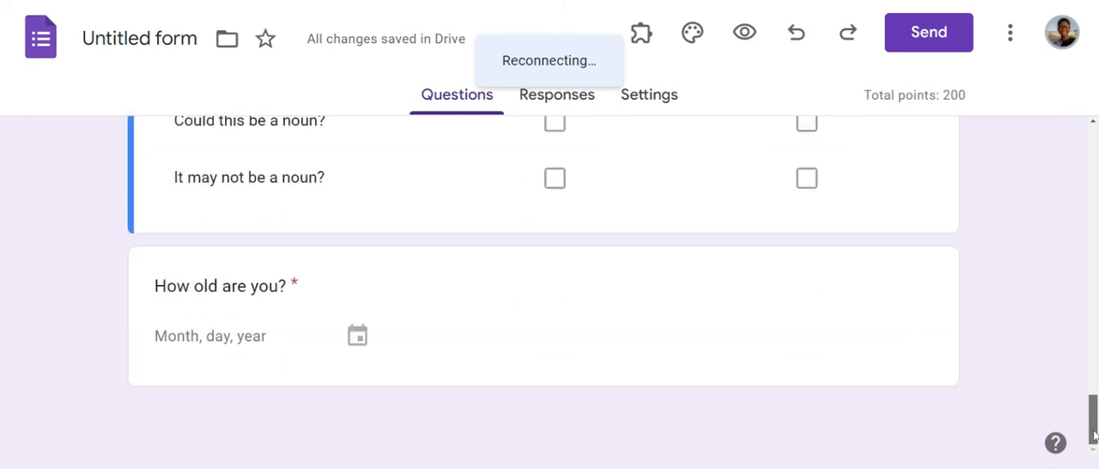
pyautogui.click(536, 333)
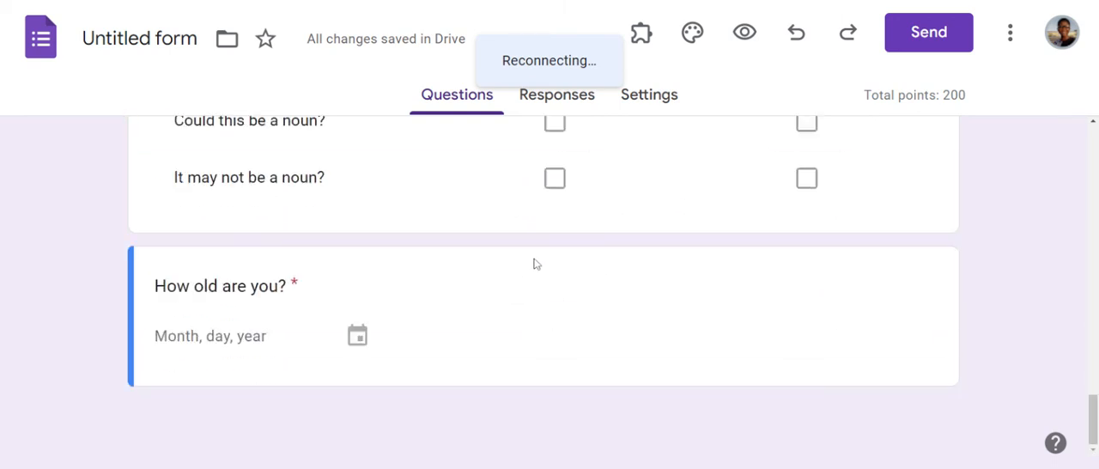
# Step: Add a new section after the checkbox grid question, ahead of the "How old are you?" date question
pyautogui.click(540, 212)
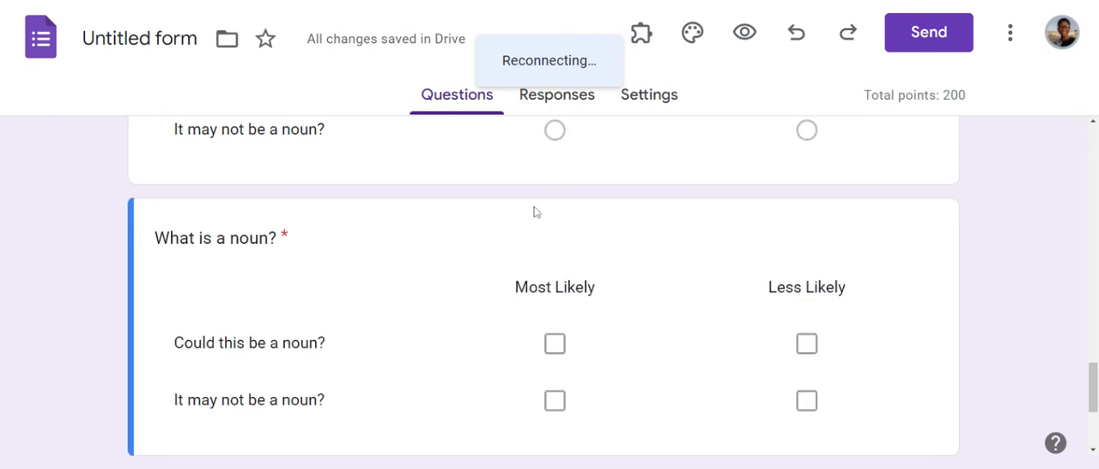
pyautogui.click(541, 229)
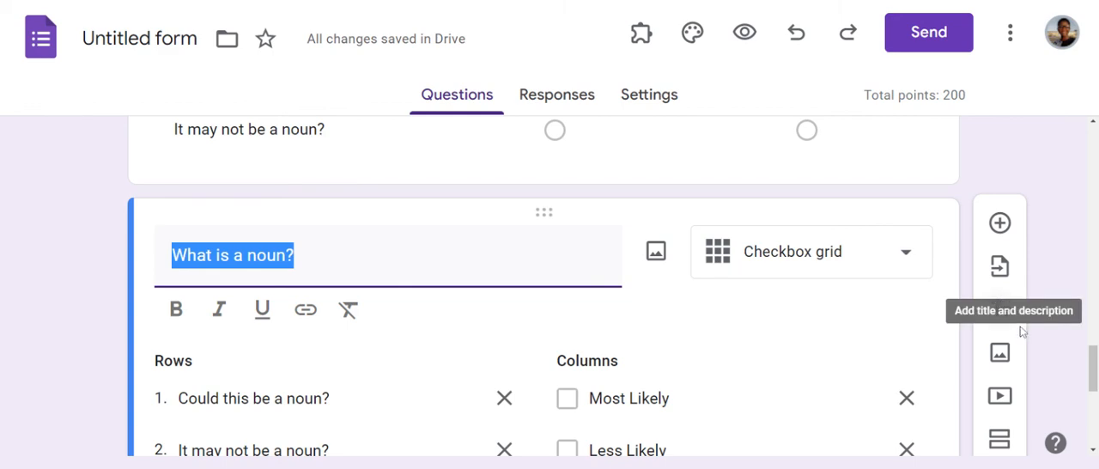
pyautogui.click(1003, 446)
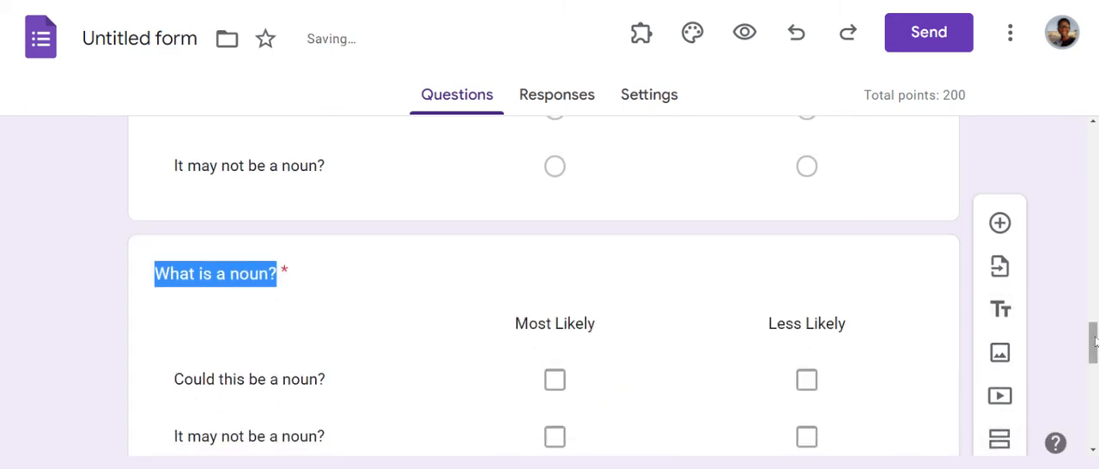
pyautogui.moveTo(1095, 342); pyautogui.dragTo(1095, 417)
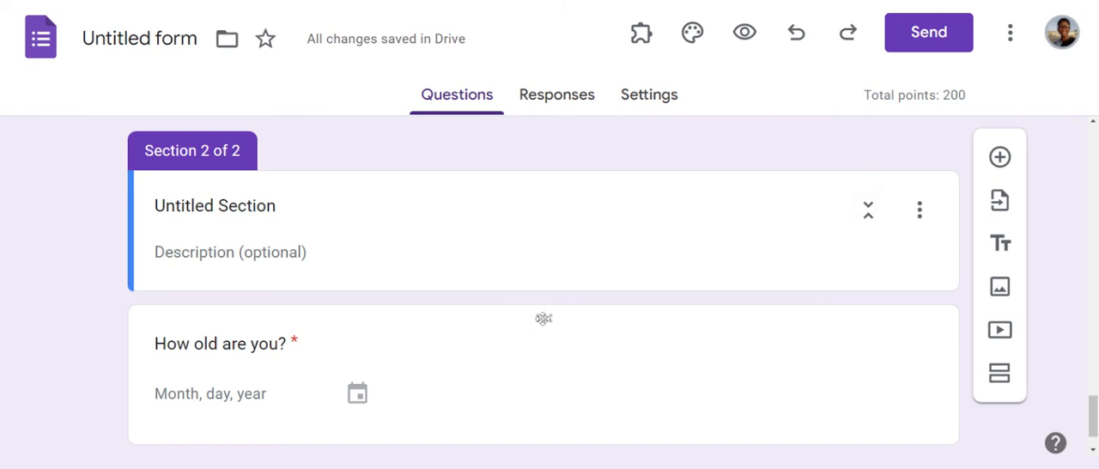
# Step: Add another section after the "How old are you?" date question and delete it again
pyautogui.click(546, 316)
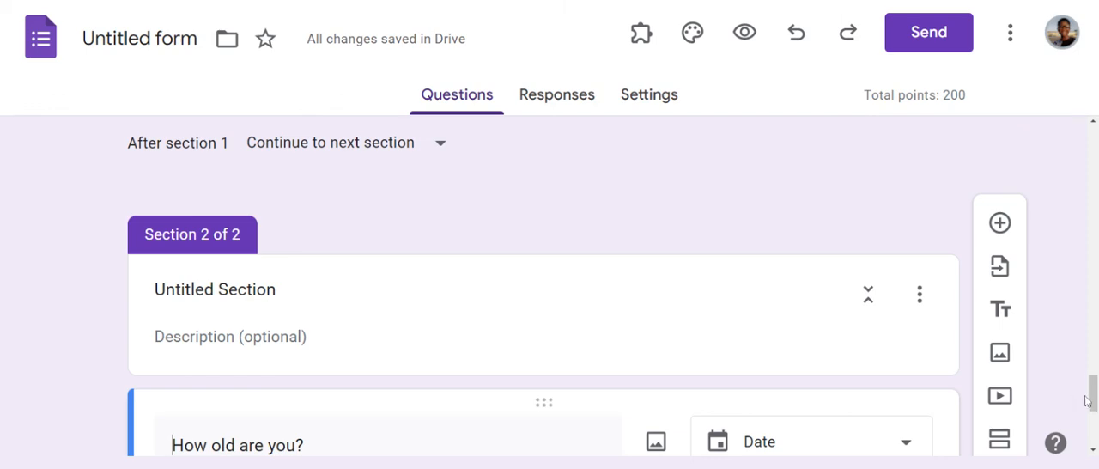
pyautogui.moveTo(1093, 402); pyautogui.dragTo(1094, 431)
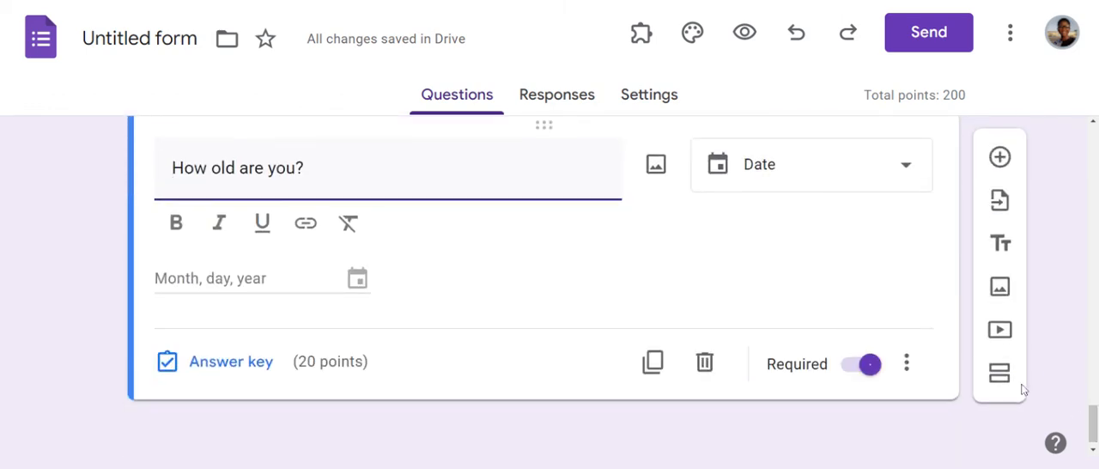
pyautogui.click(1002, 378)
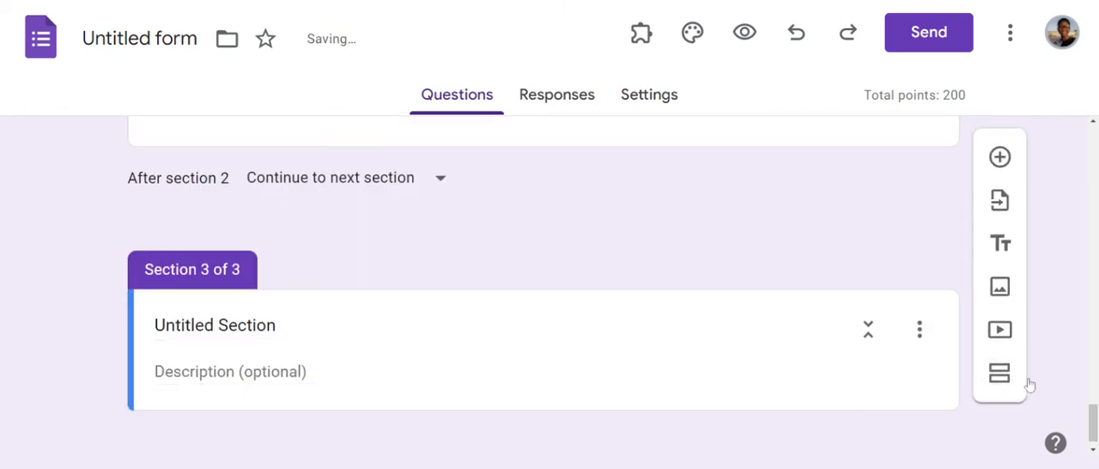
pyautogui.moveTo(1093, 426); pyautogui.dragTo(1094, 388)
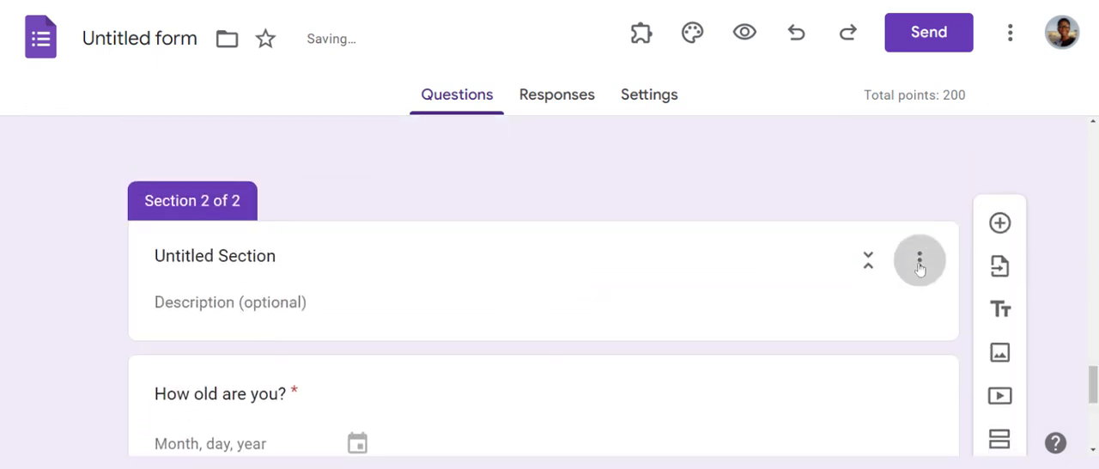
pyautogui.click(919, 262)
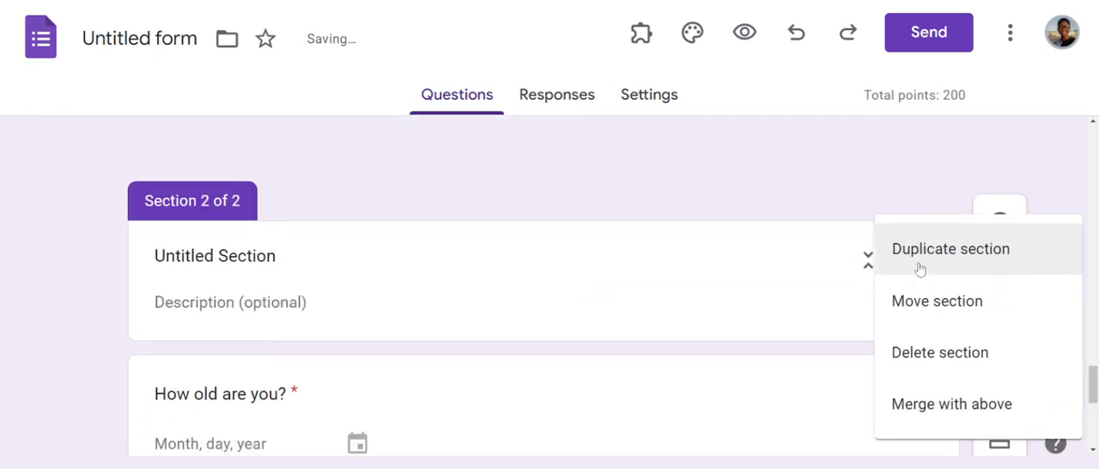
pyautogui.click(933, 369)
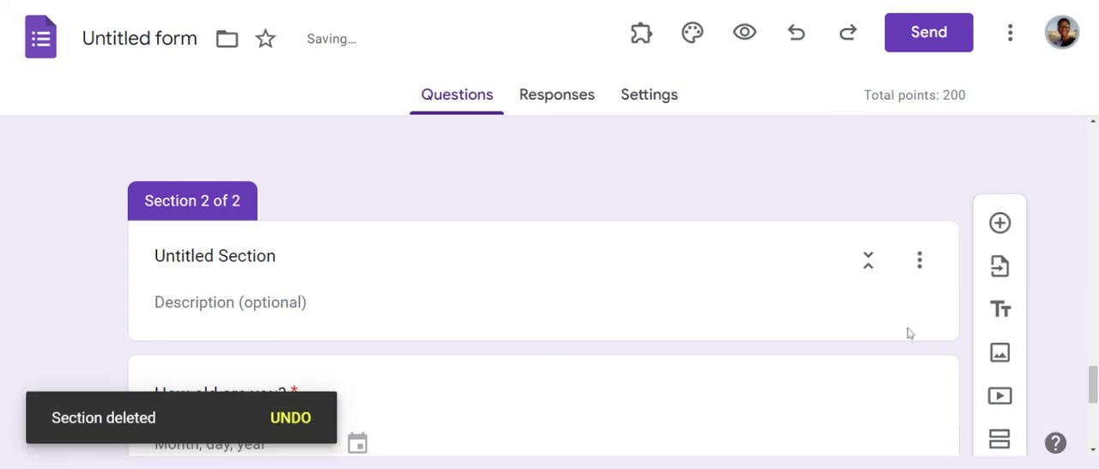
# Step: Open the section options of the untitled section above the "How old are you?" date question
pyautogui.moveTo(1090, 383)
pyautogui.mouseDown()
pyautogui.moveTo(1095, 408)
pyautogui.moveTo(1087, 165)
pyautogui.moveTo(1092, 425)
pyautogui.moveTo(1092, 380)
pyautogui.mouseUp()
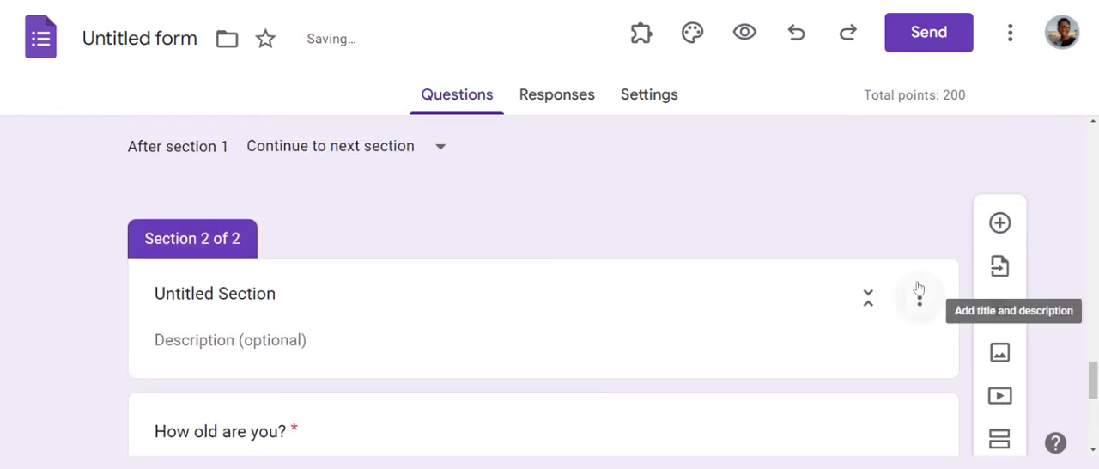
pyautogui.click(919, 297)
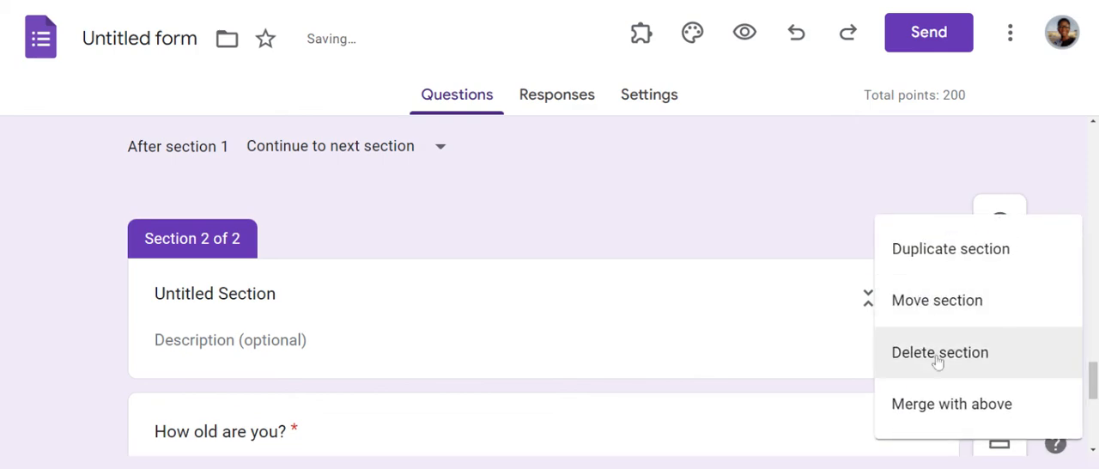